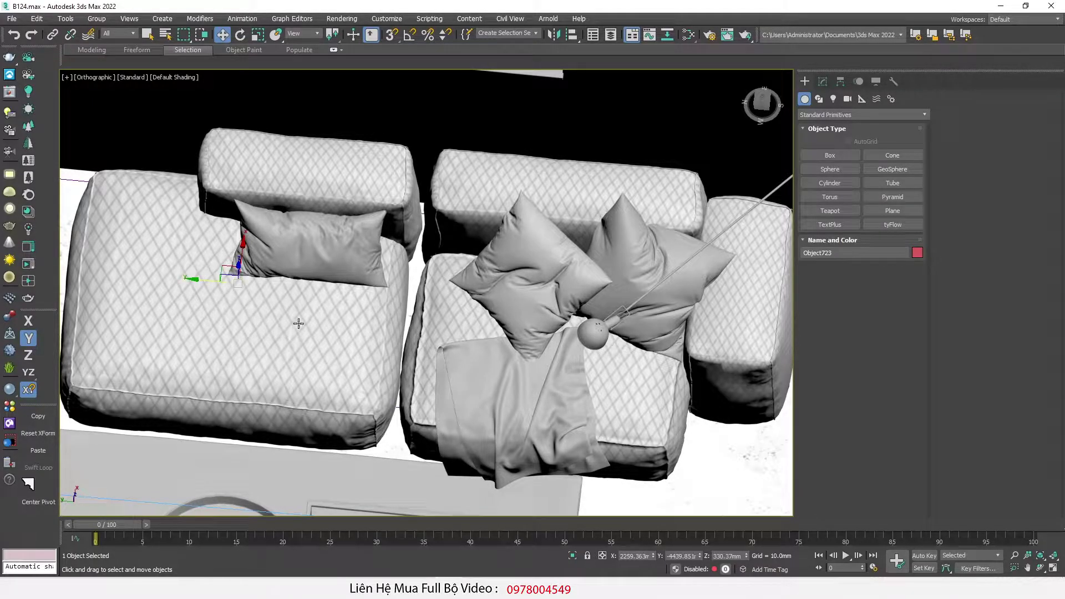
Open the UV editor for the Unwrap UVW modifier of the backrest cushion behind the rectangular pillow.
alt+middle_drag(284, 320, 359, 288)
key(shift+z)
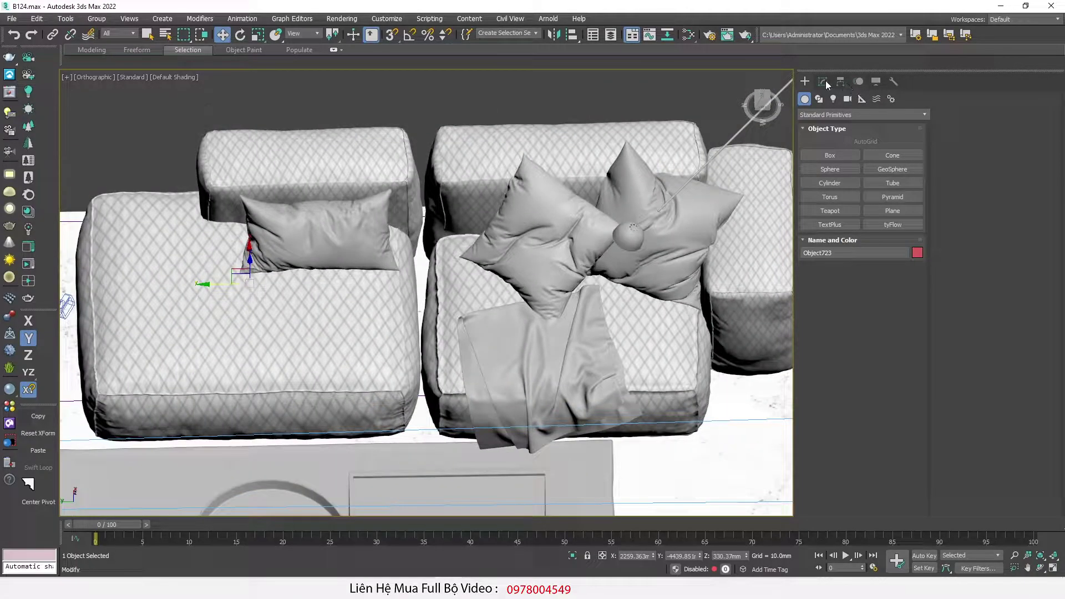
click(825, 82)
click(1018, 166)
Try to scale up all UV shells of the backrest cushion together.
drag(140, 158, 462, 435)
middle_drag(416, 309, 405, 313)
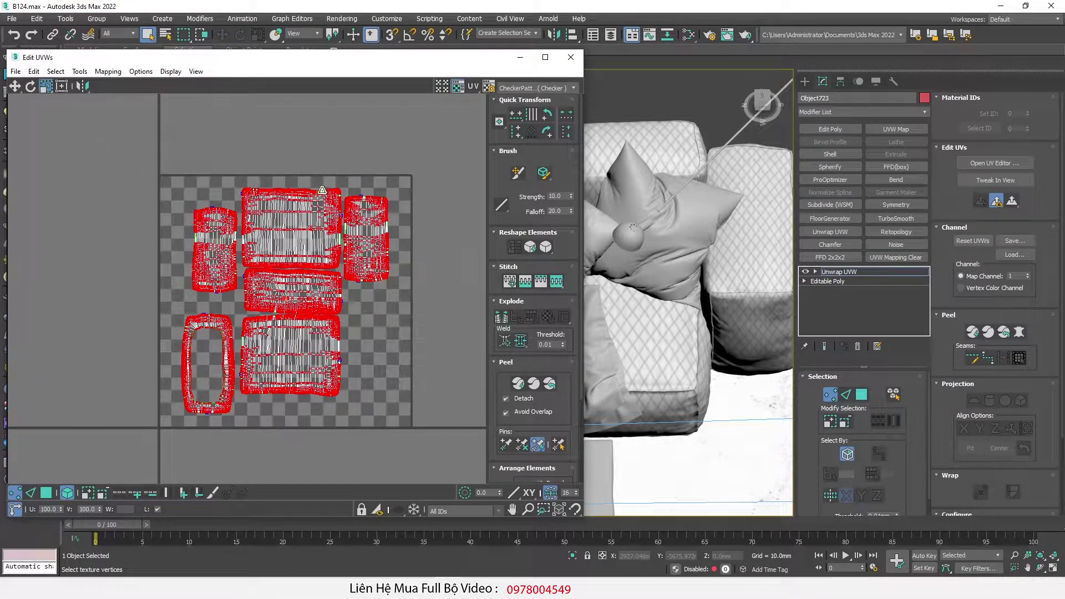
drag(312, 202, 336, 186)
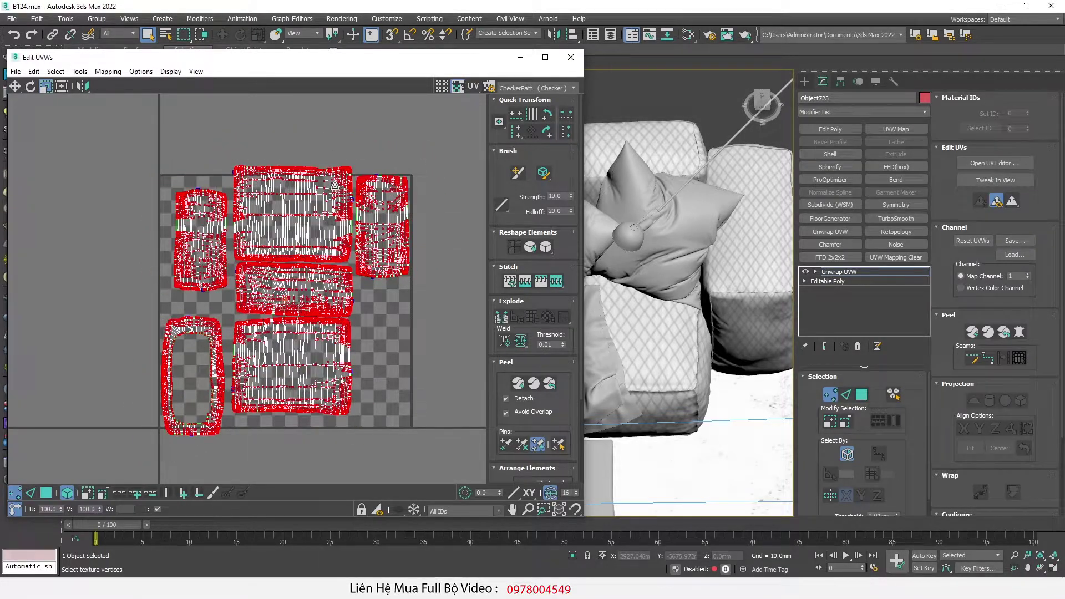
key(ctrl+z)
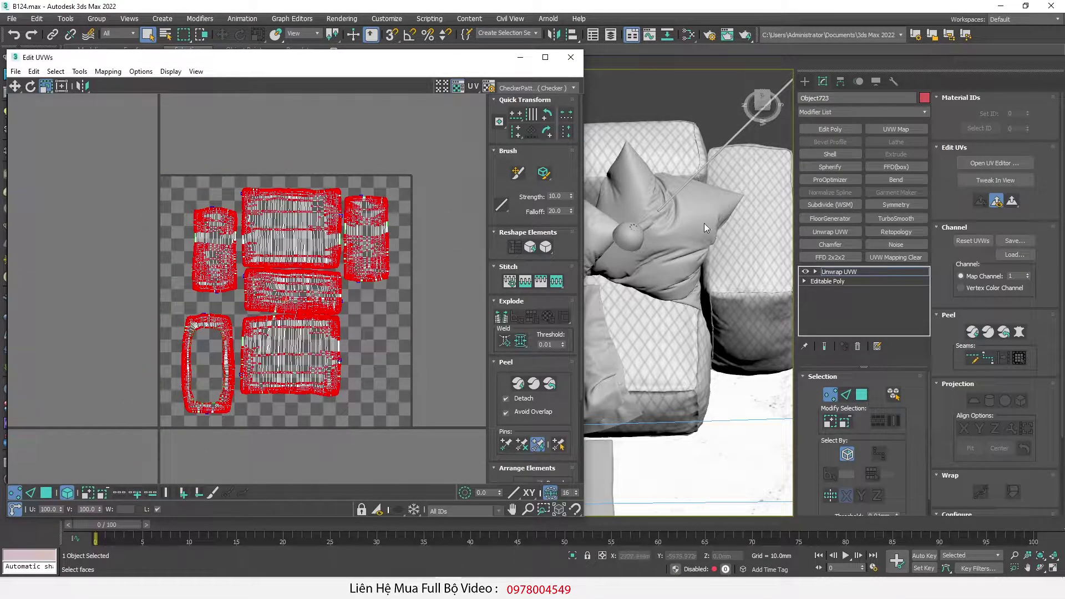
Examine the backrest cushion's selected UV vertices in the viewport with the UV editor moved aside.
drag(461, 62, 268, 66)
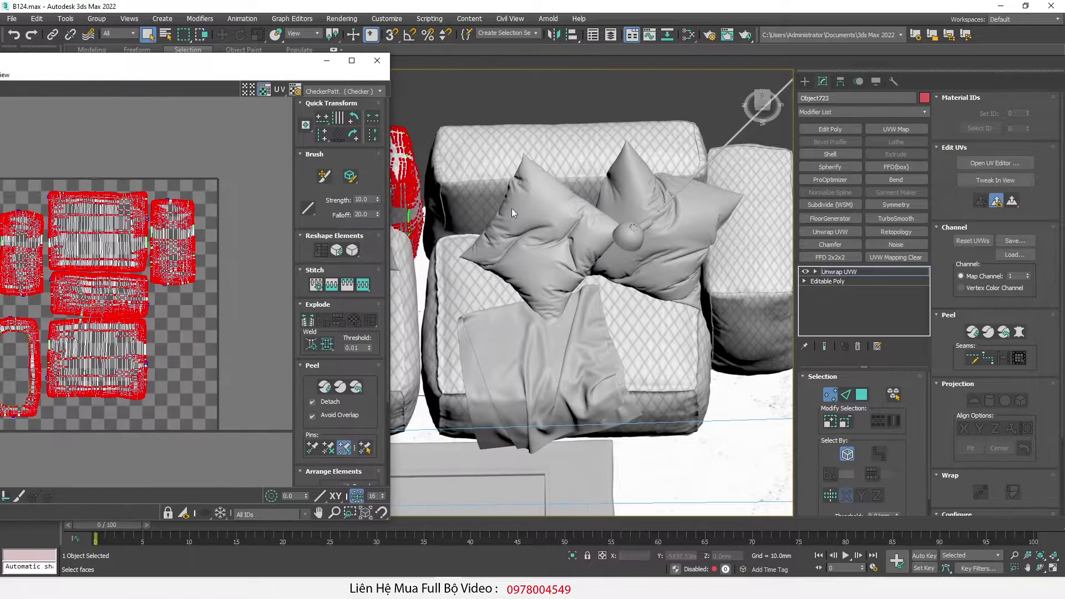
middle_drag(471, 216, 582, 213)
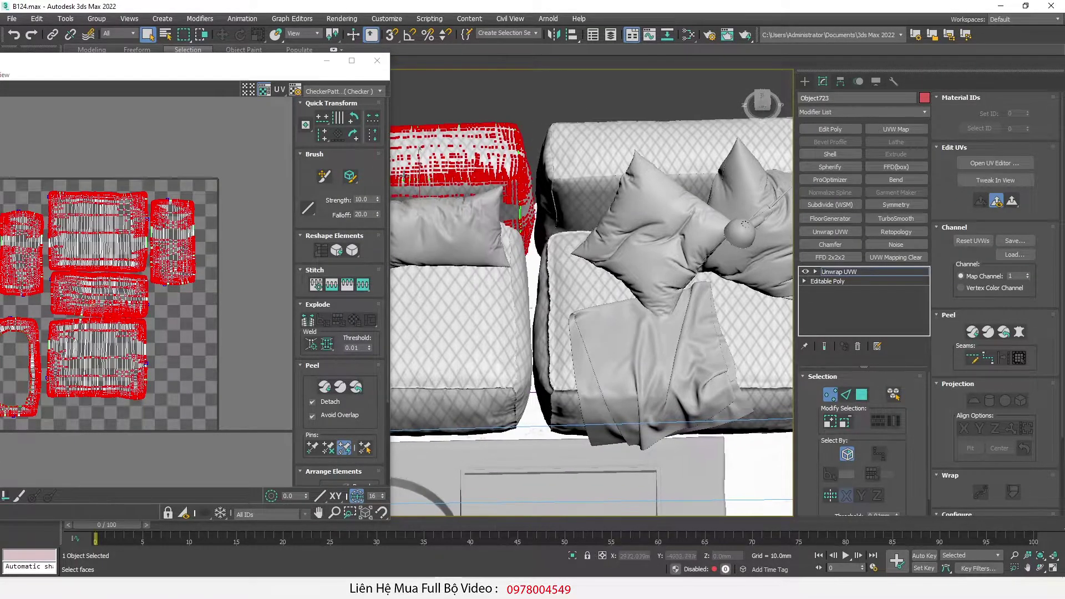
middle_drag(437, 173, 489, 173)
scroll(513, 173, up, 2)
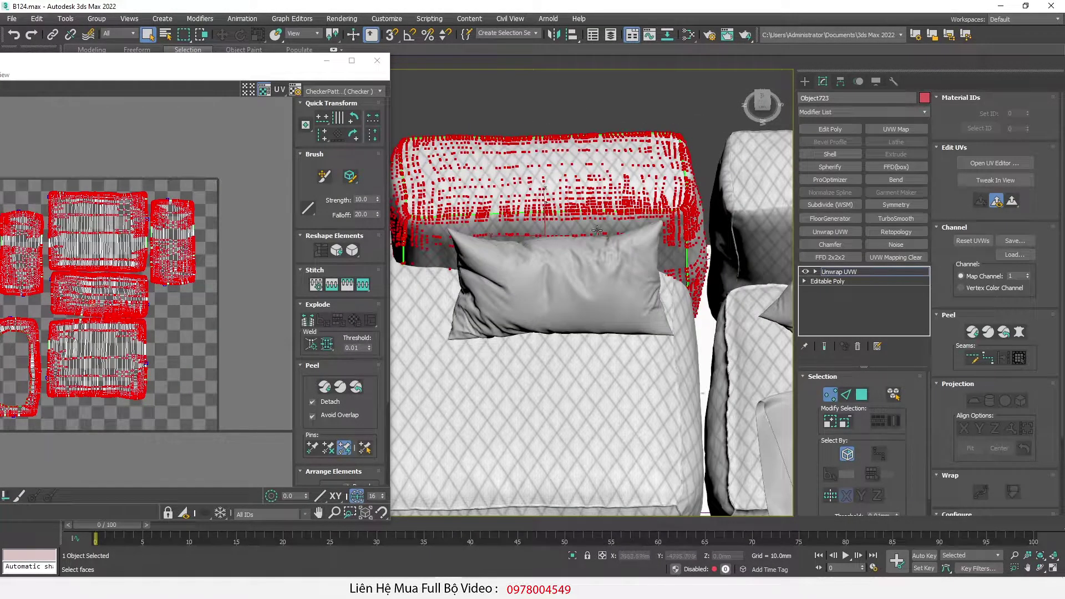
scroll(599, 234, down, 5)
scroll(700, 285, up, 3)
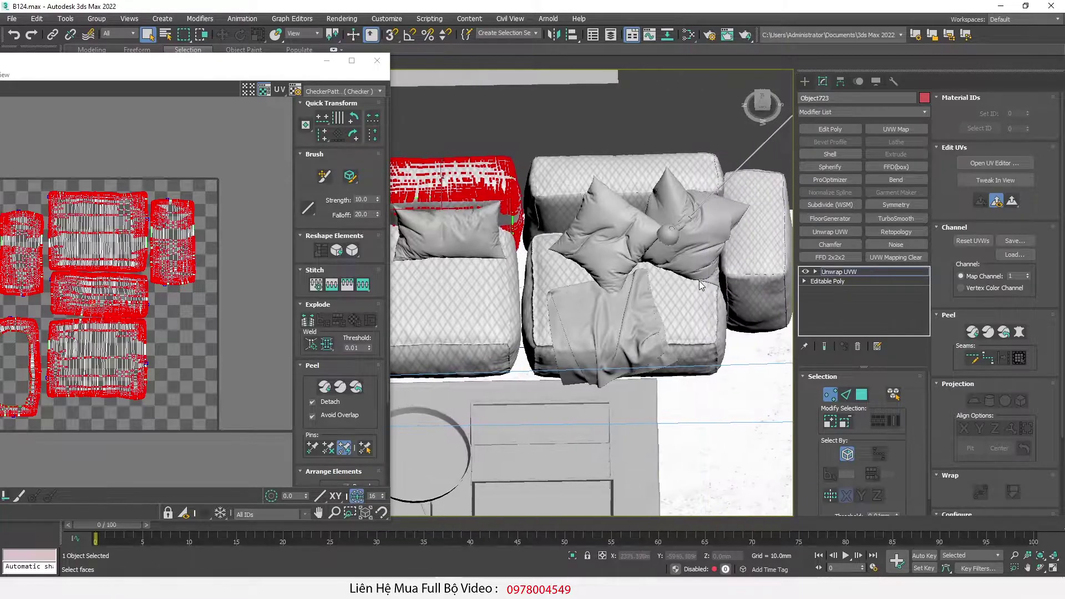
Select the large upper UV shell and check which part of the backrest cushion it covers.
key(1)
scroll(92, 206, up, 3)
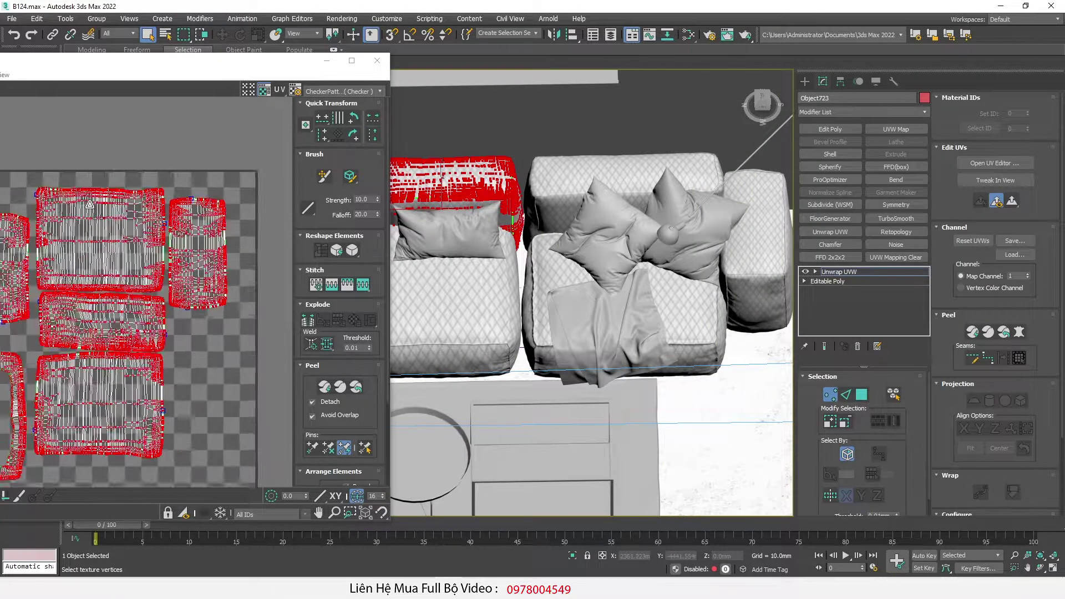
click(98, 234)
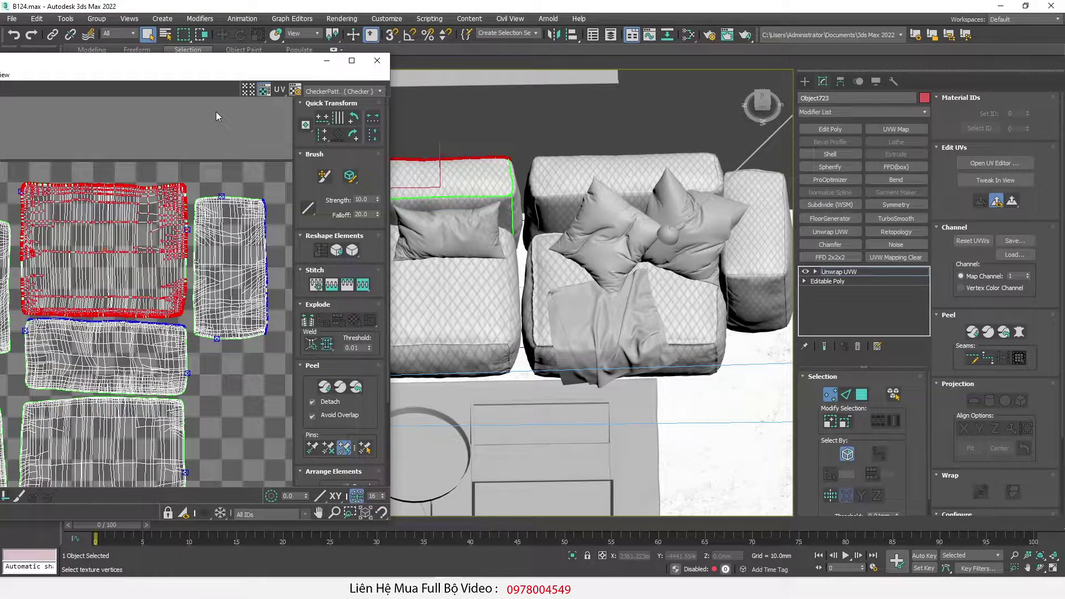
scroll(623, 236, down, 3)
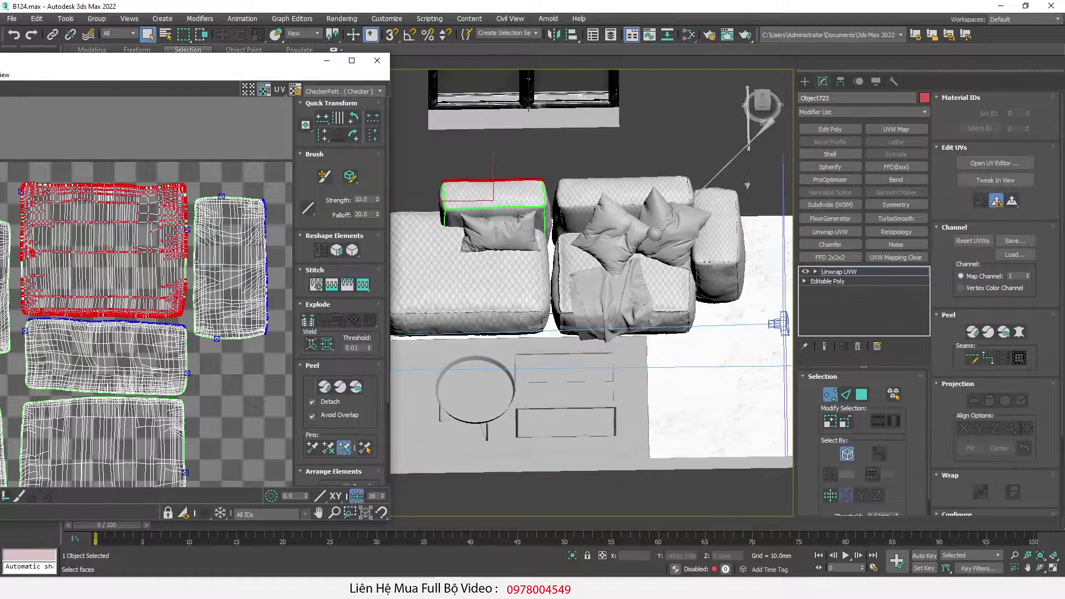
scroll(476, 206, up, 5)
alt+middle_drag(651, 358, 648, 313)
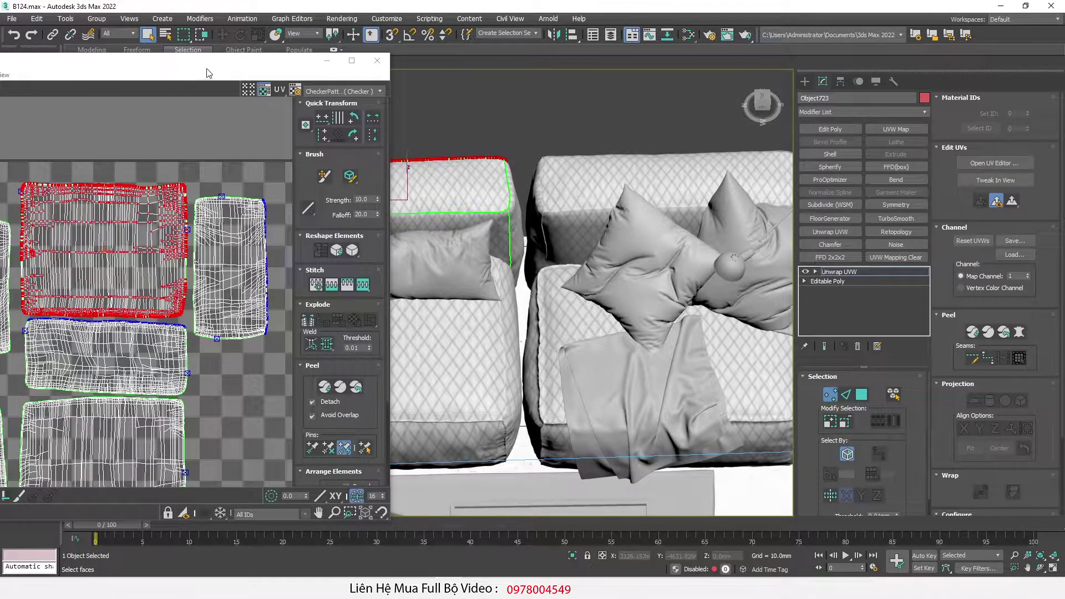
Try to move the tall UV shell from beside the large upper shell on top of it.
drag(207, 69, 510, 51)
click(156, 479)
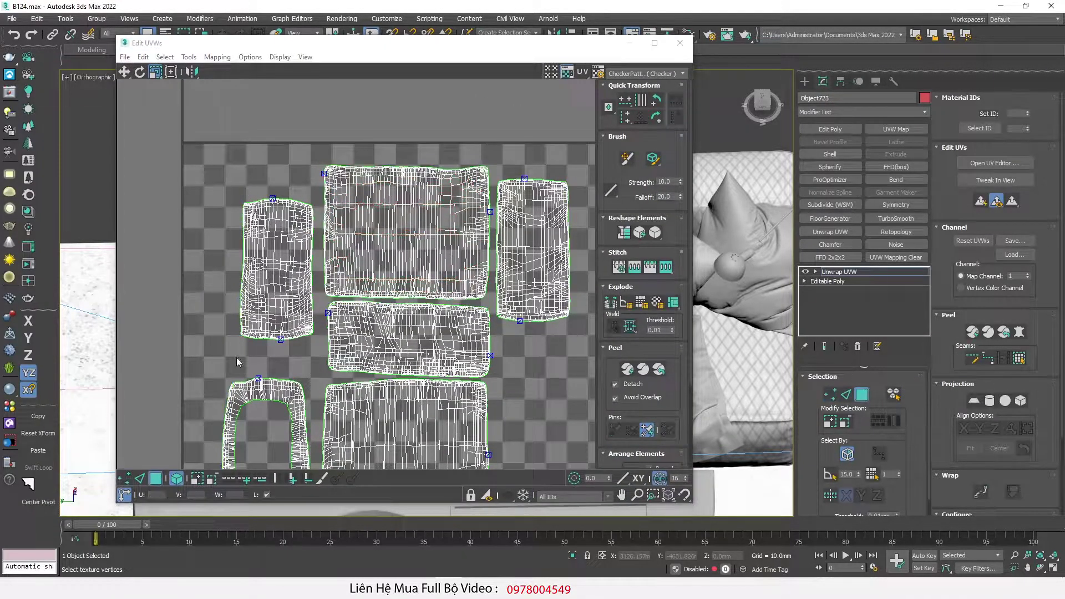
click(284, 235)
key(w)
drag(280, 242, 417, 199)
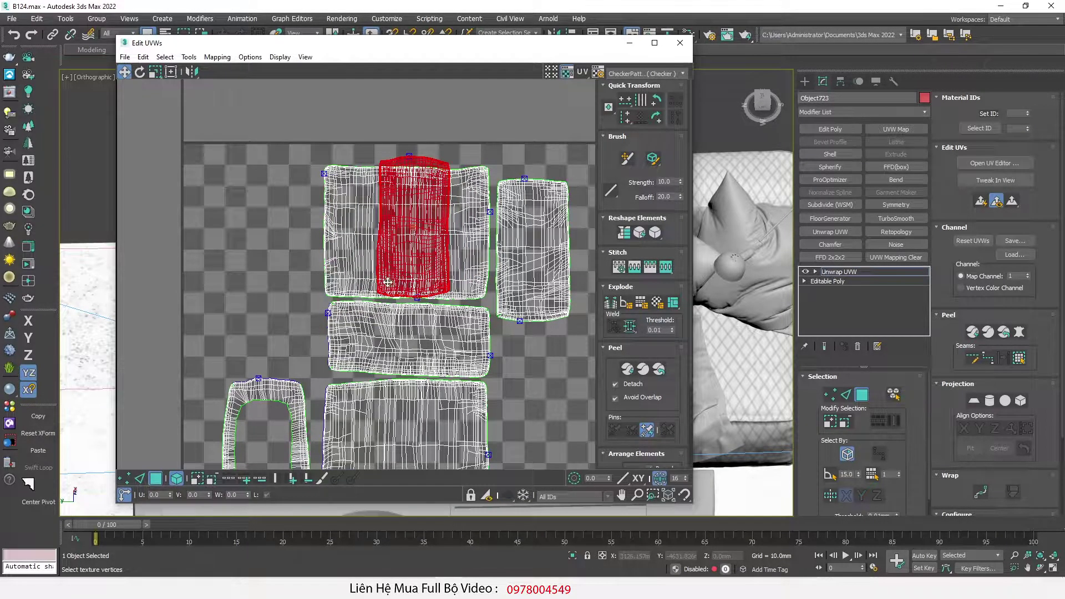
key(ctrl+z)
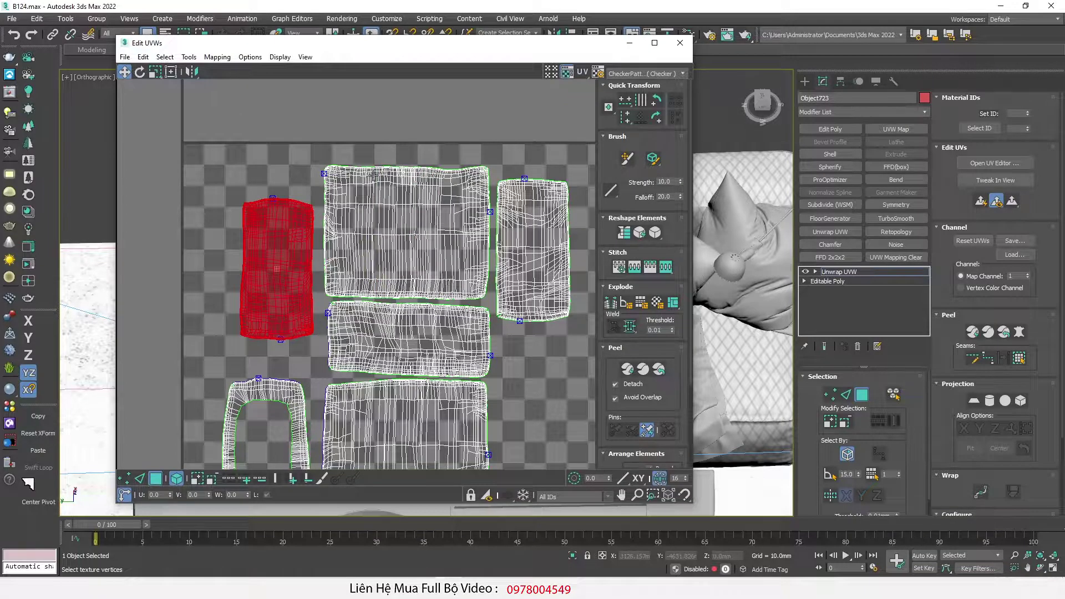
Inspect all UV shells of the backrest cushion and the single narrow shell at the far side, and close the UV editor.
scroll(477, 307, down, 3)
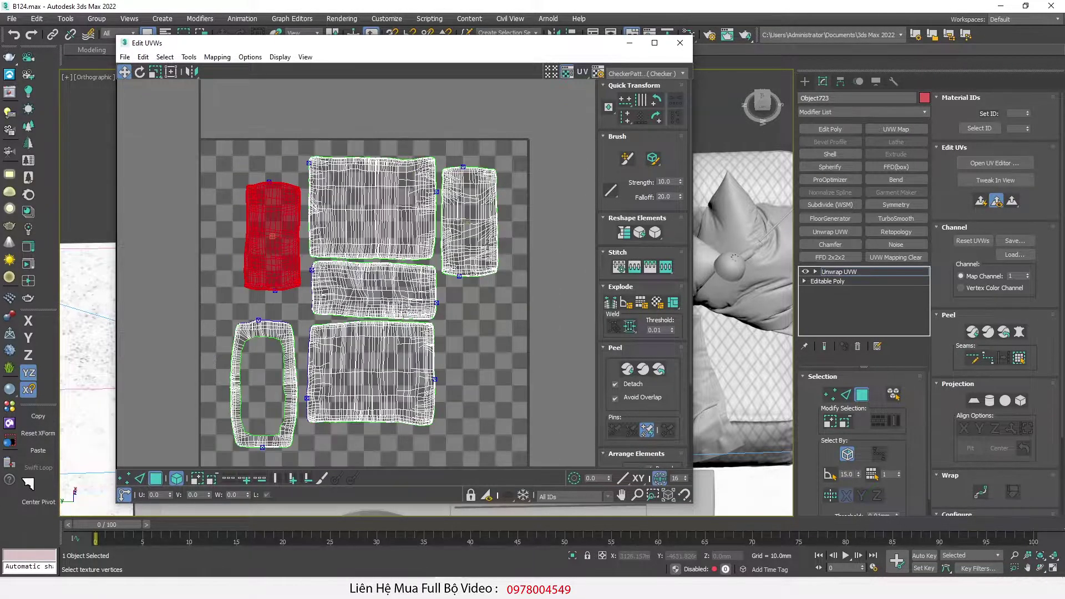
middle_drag(507, 306, 477, 274)
drag(170, 104, 501, 397)
scroll(459, 183, up, 3)
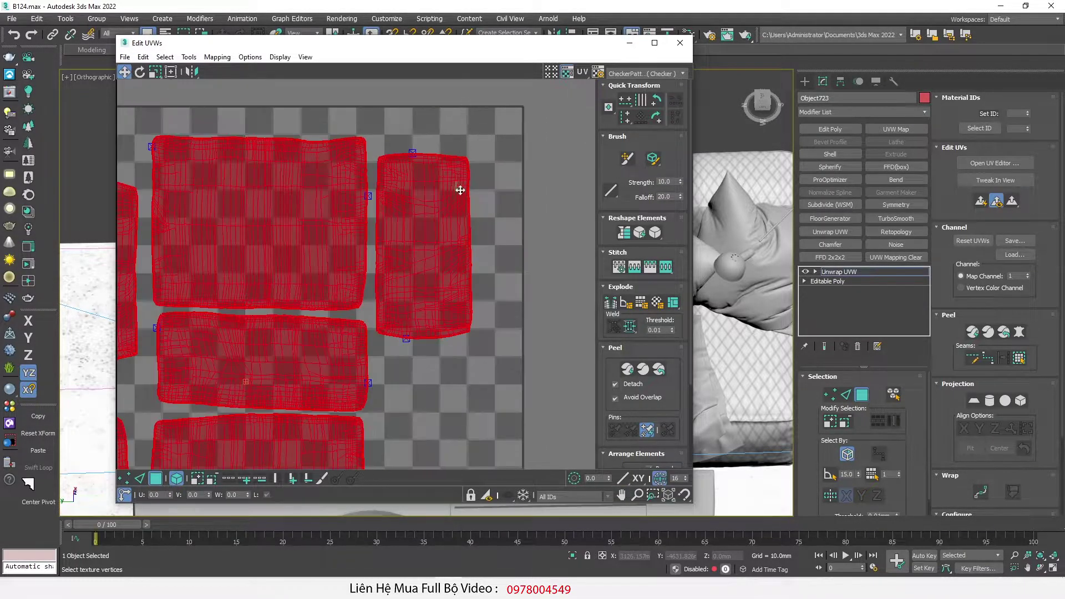
click(441, 259)
drag(449, 244, 506, 191)
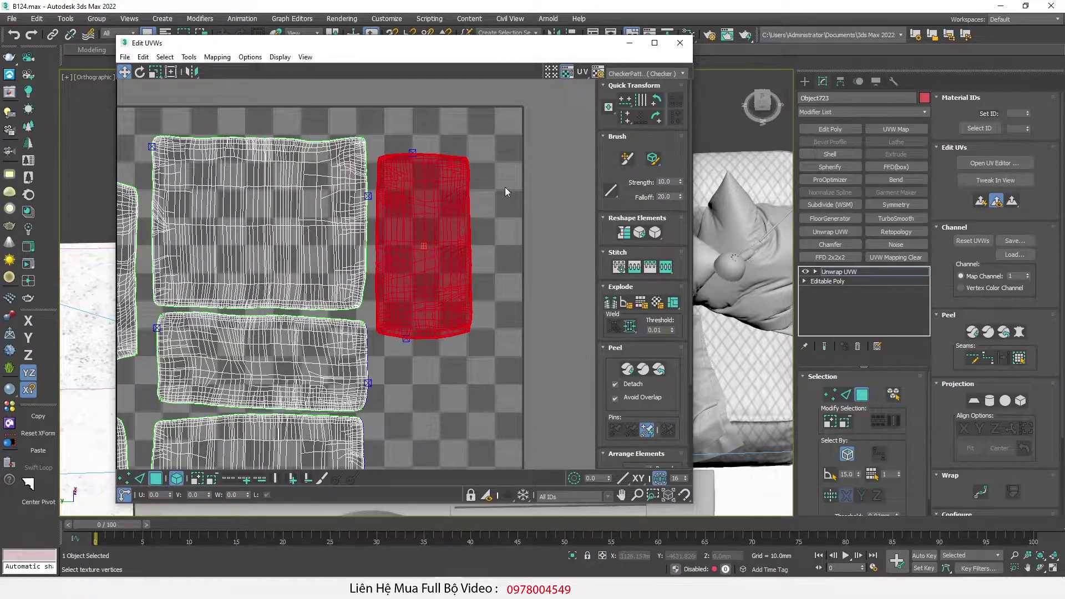
click(680, 42)
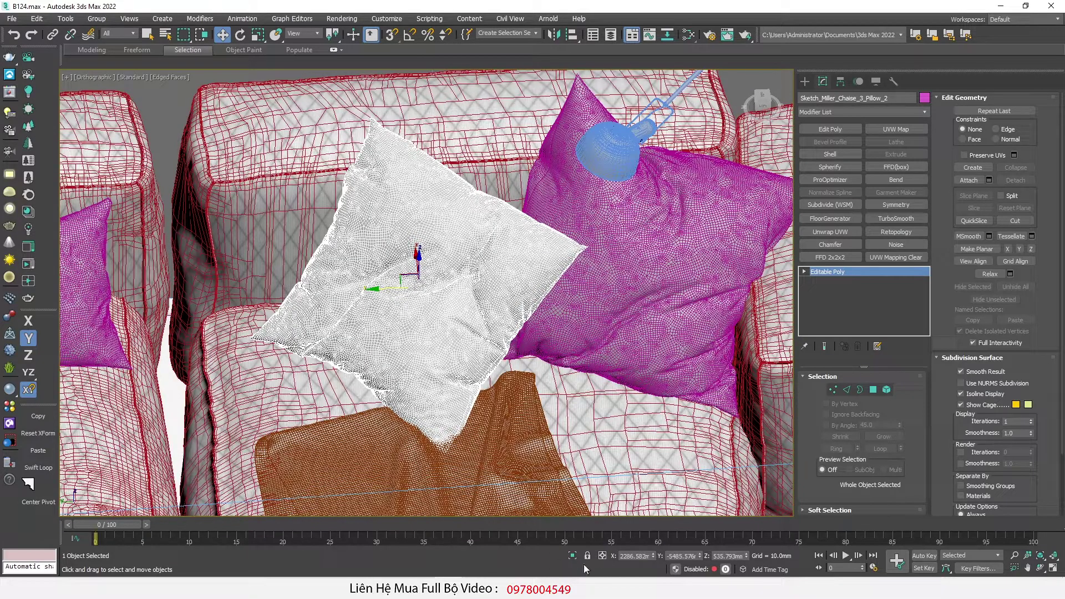
Isolate the square pillow Sketch_Miller_Chaise_3_Pillow_2 and add an Unwrap UVW modifier to it.
click(572, 555)
alt+middle_drag(420, 247, 417, 272)
scroll(418, 272, up, 6)
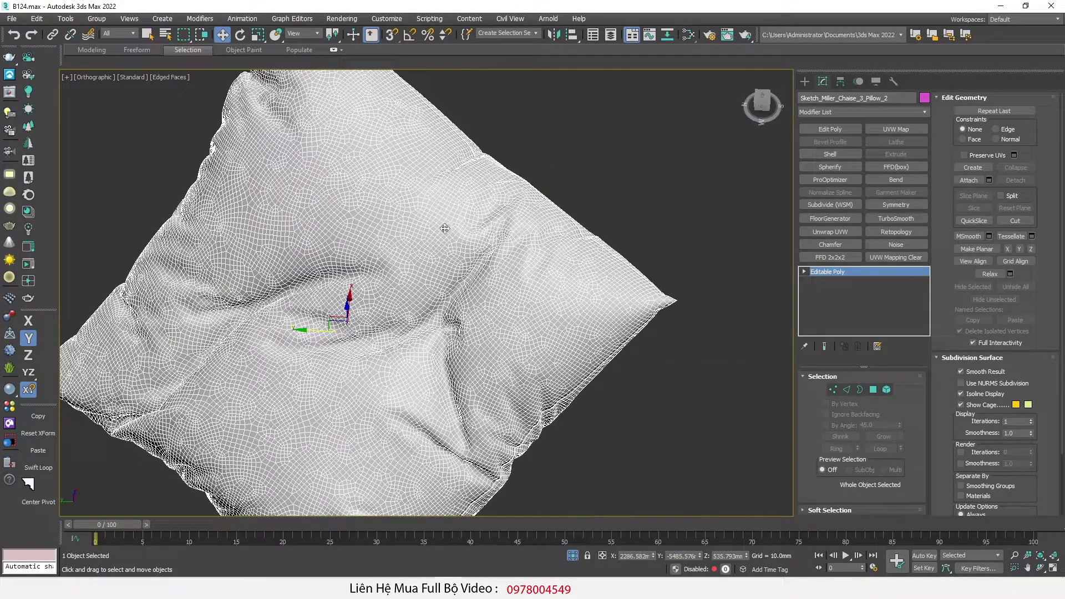
scroll(444, 229, down, 4)
alt+middle_drag(456, 245, 560, 245)
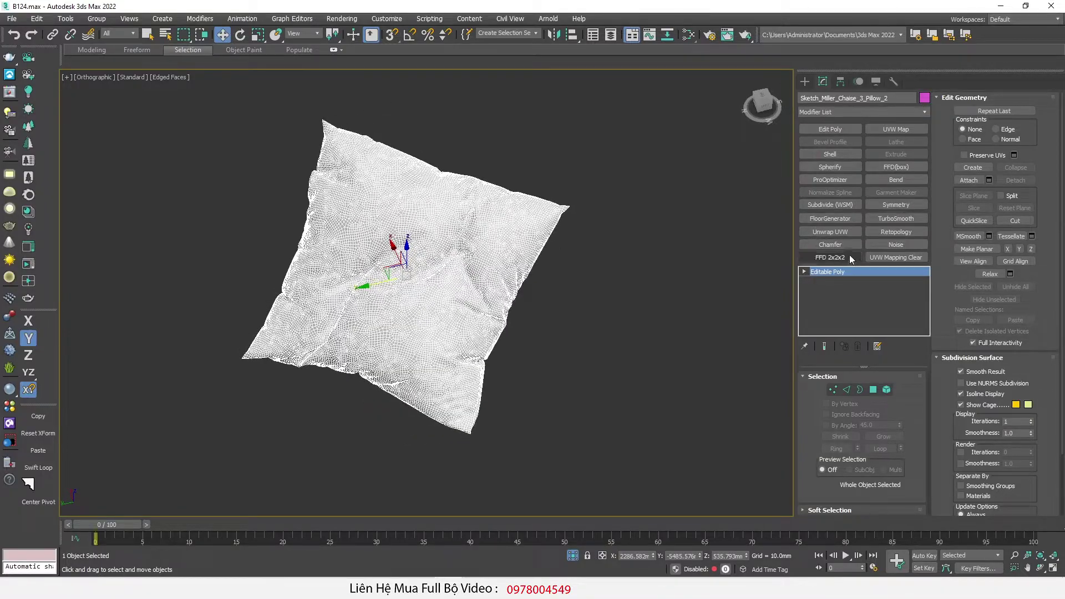
click(849, 232)
alt+middle_drag(455, 244, 500, 261)
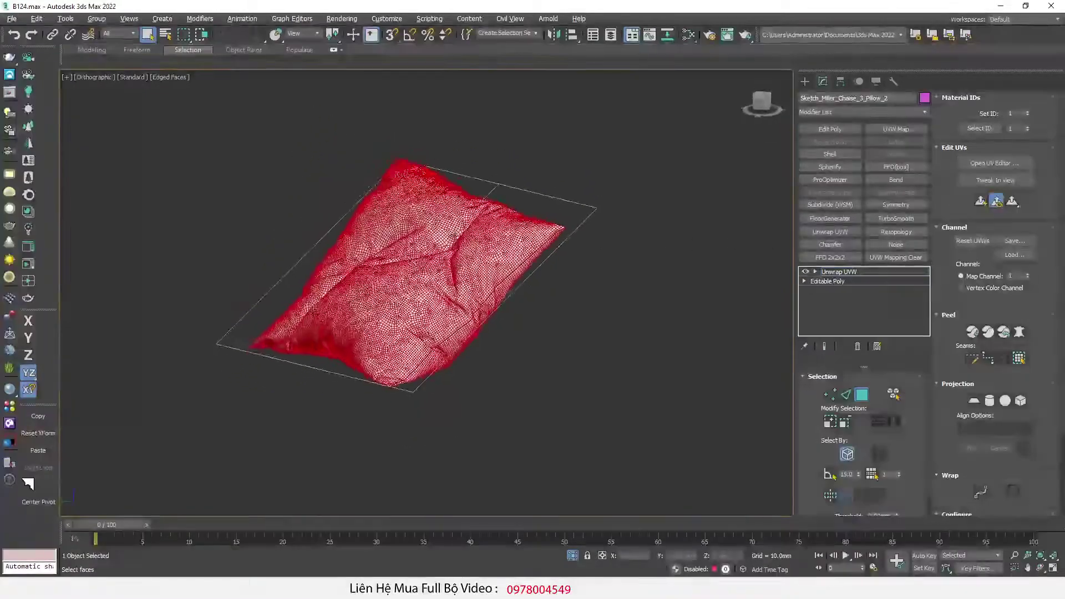
Select the edge loop along the sewn border on one side of the pillow.
scroll(455, 223, up, 10)
key(2)
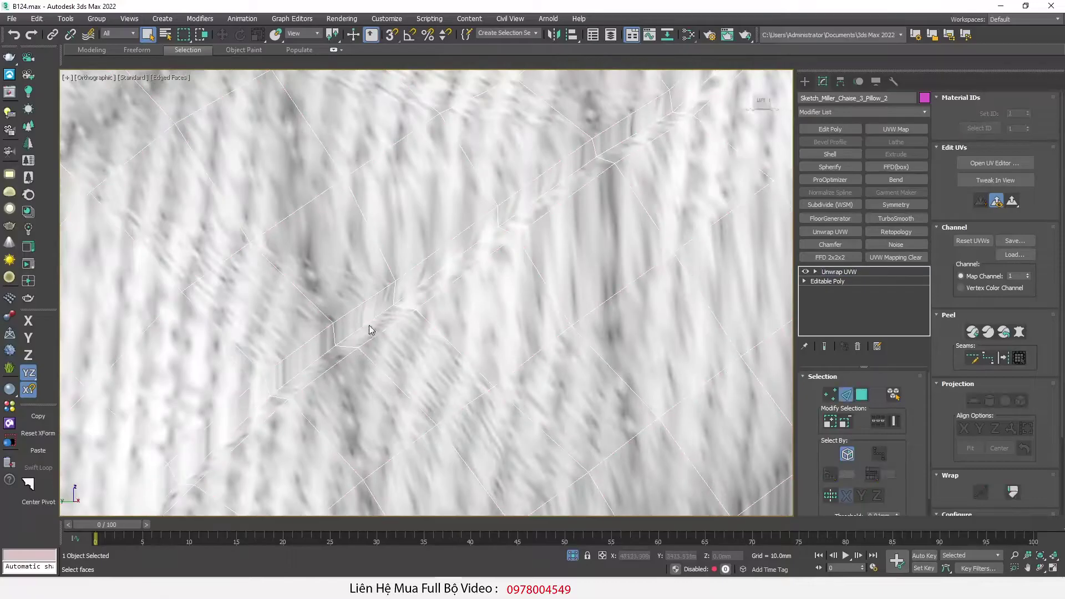
double_click(368, 322)
click(368, 332)
double_click(367, 325)
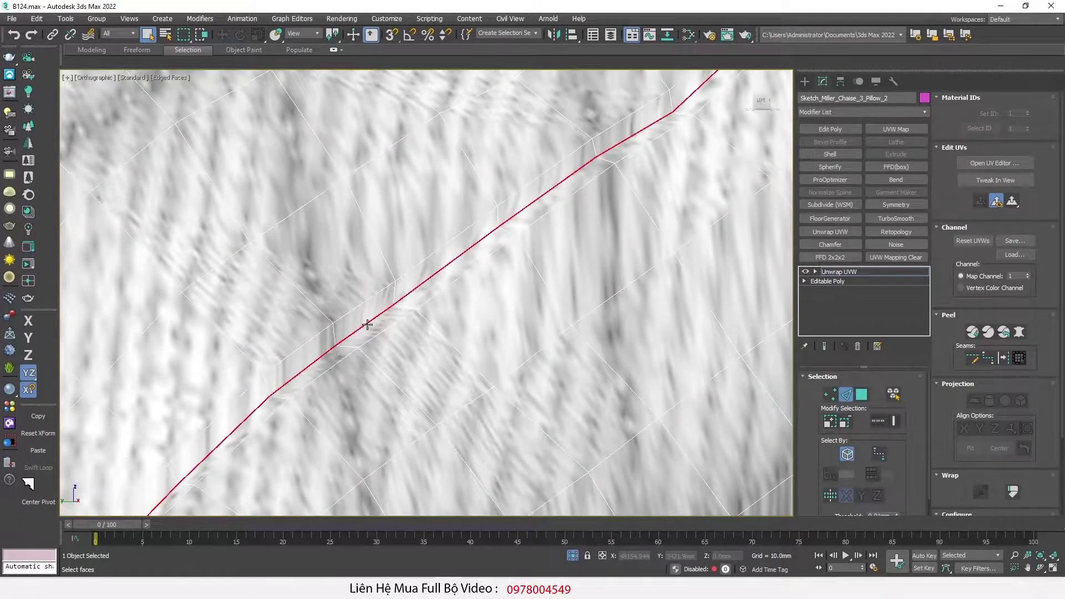
Add the border edge loops along the pillow's remaining sides to the selection and check the whole outline.
scroll(368, 325, down, 10)
alt+middle_drag(357, 307, 333, 277)
scroll(328, 289, up, 10)
ctrl+double_click(317, 310)
scroll(442, 296, down, 10)
alt+middle_drag(483, 301, 397, 334)
scroll(397, 334, up, 10)
ctrl+double_click(323, 327)
scroll(402, 311, down, 1)
scroll(328, 188, down, 10)
alt+middle_drag(300, 166, 381, 251)
scroll(408, 234, up, 12)
scroll(395, 216, down, 8)
scroll(381, 251, up, 5)
scroll(382, 251, down, 5)
mouse_move(356, 350)
alt+middle_down()
mouse_move(338, 298)
mouse_move(366, 289)
alt+middle_up()
Convert the selected border edges to peel seams and Quick Peel the pillow's UVs.
key(F4)
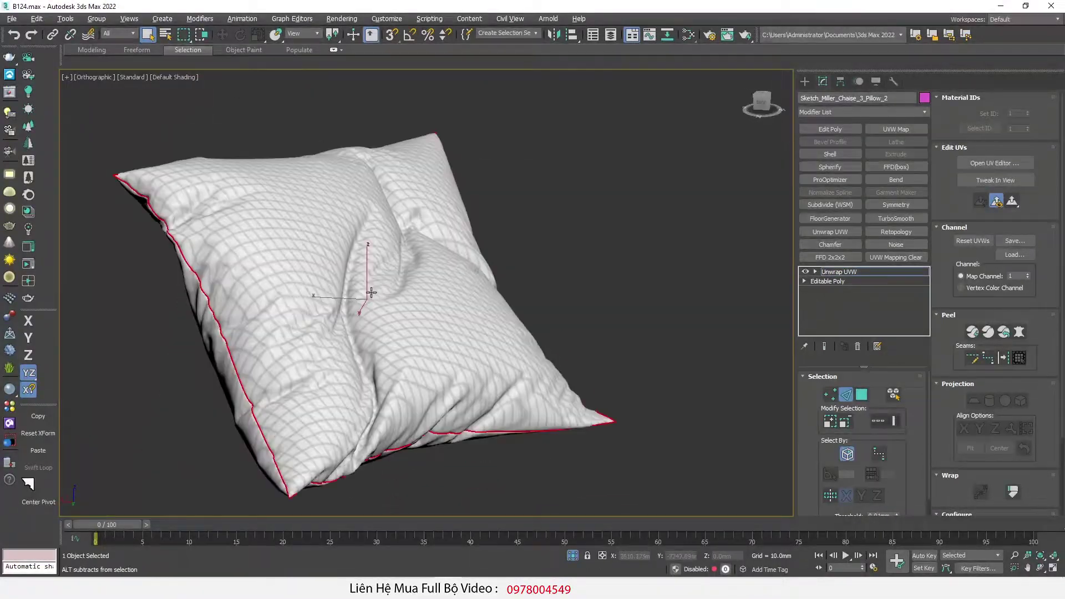
click(1006, 359)
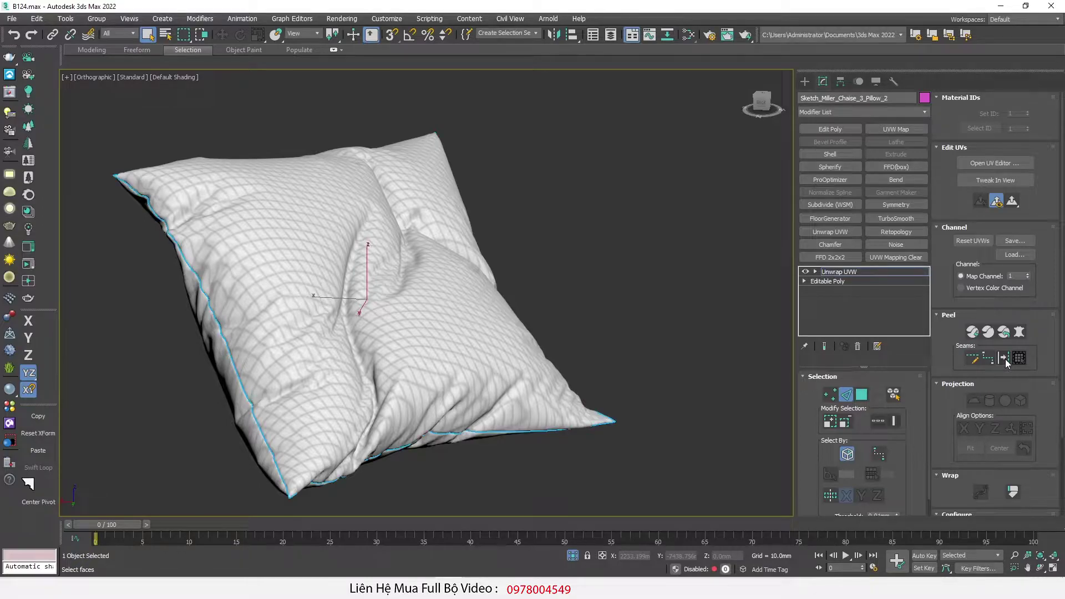
alt+middle_drag(446, 309, 426, 314)
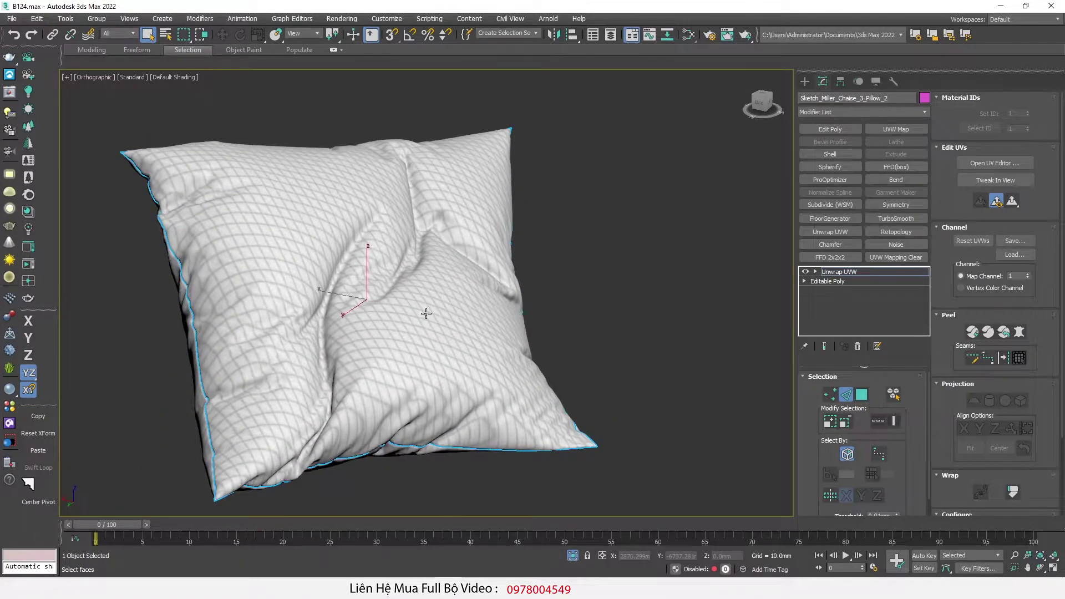
key(F4)
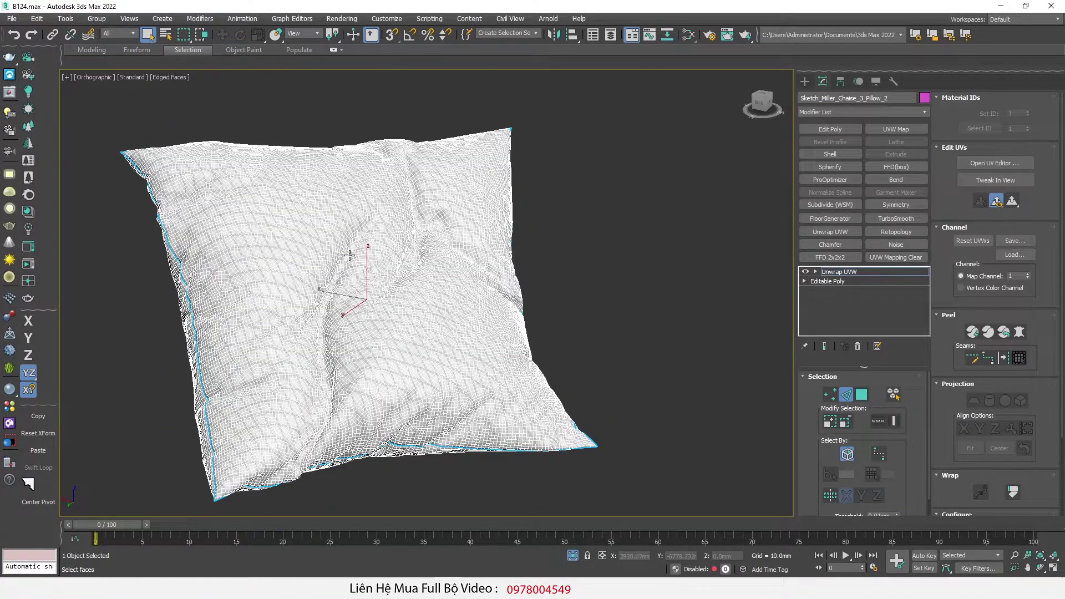
click(973, 331)
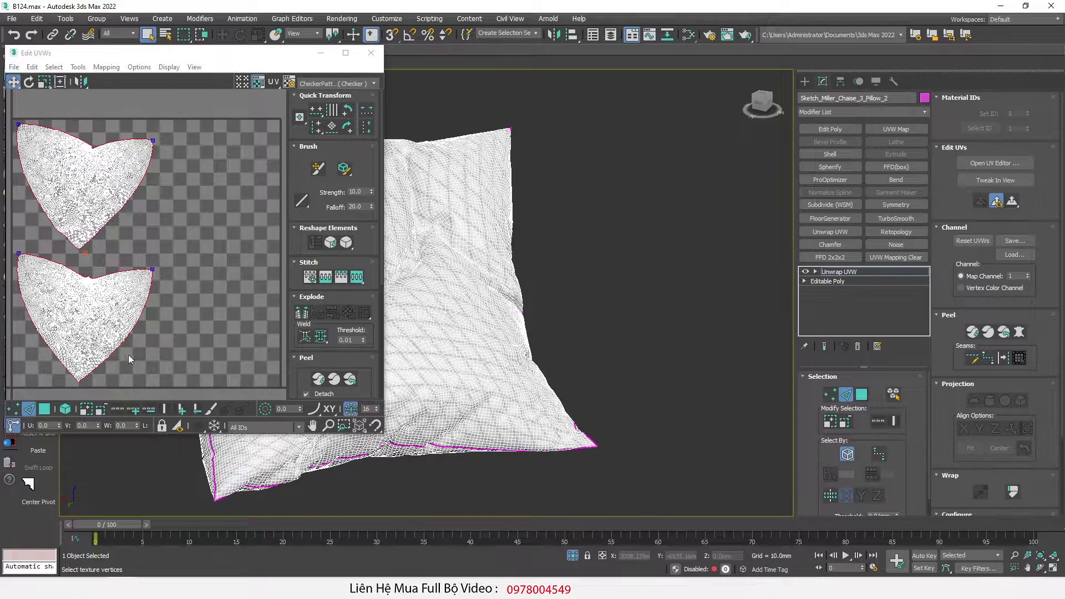
Select the whole upper UV shell of the pillow with polygon and element selection.
click(49, 409)
click(68, 412)
drag(181, 133, 79, 197)
middle_drag(119, 189, 144, 205)
Open the Relax Tool settings and start relaxing the upper shell with Relax By Edge Angles.
drag(347, 244, 350, 262)
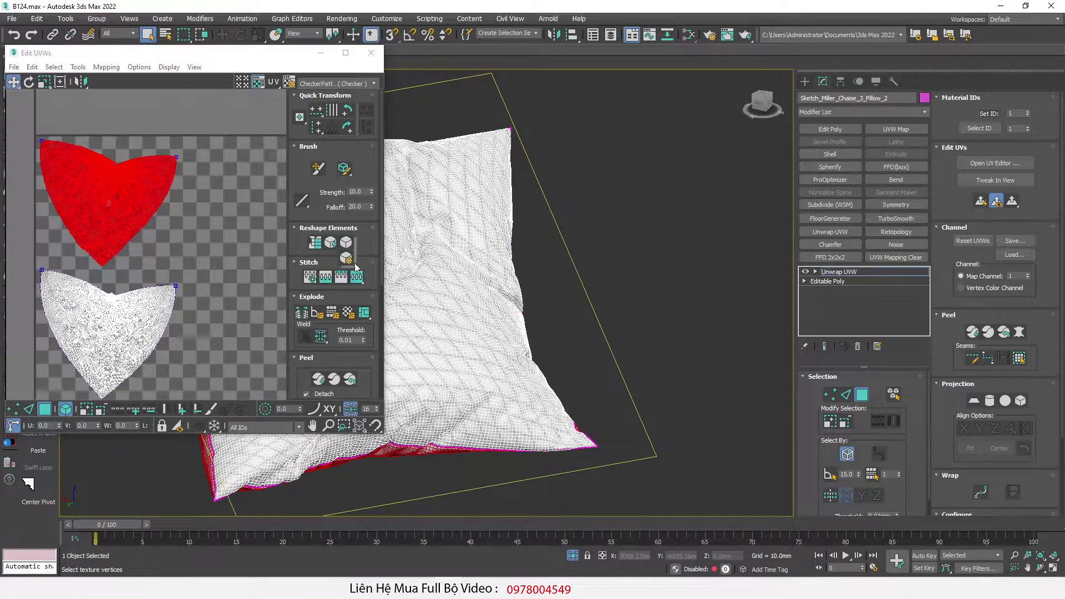
click(84, 101)
click(78, 119)
drag(95, 81, 126, 35)
click(162, 102)
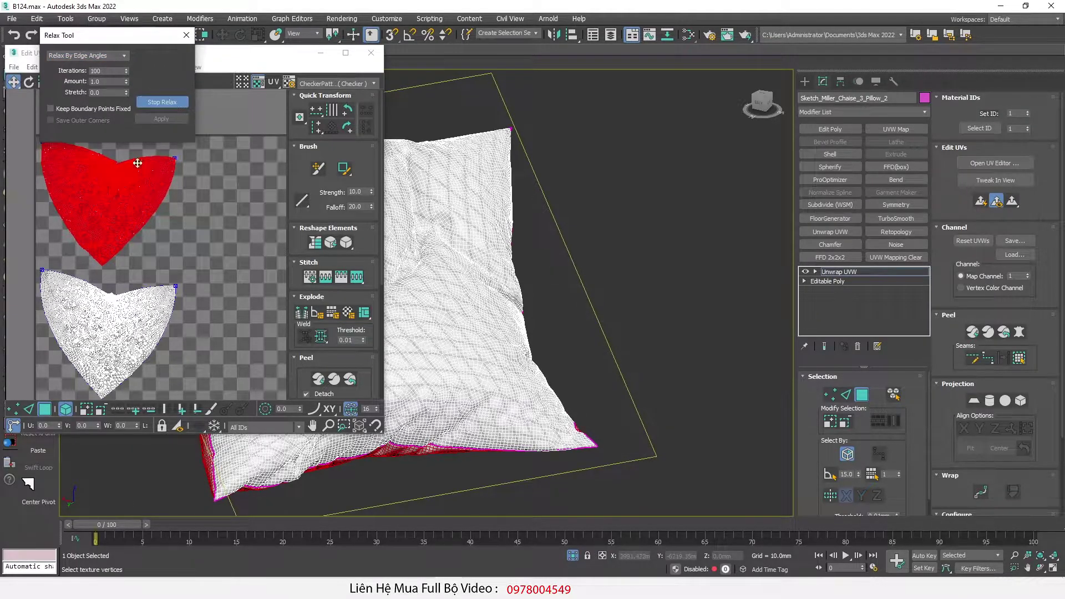
Watch the upper shell's inner notch while it relaxes, stop the relaxation and close the Relax Tool.
scroll(144, 167, up, 5)
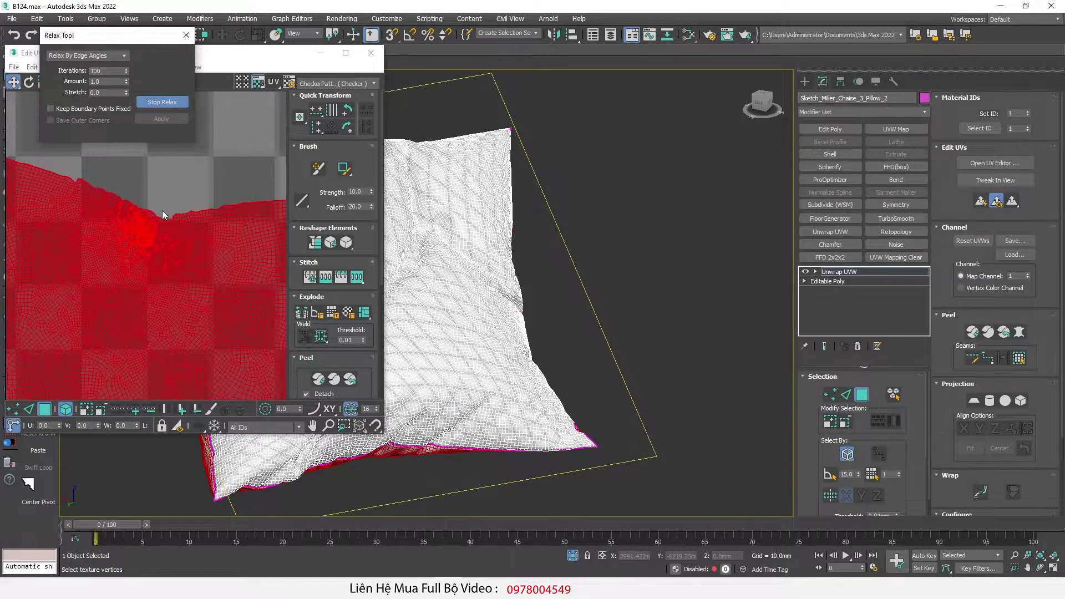
scroll(162, 211, down, 3)
scroll(163, 212, up, 4)
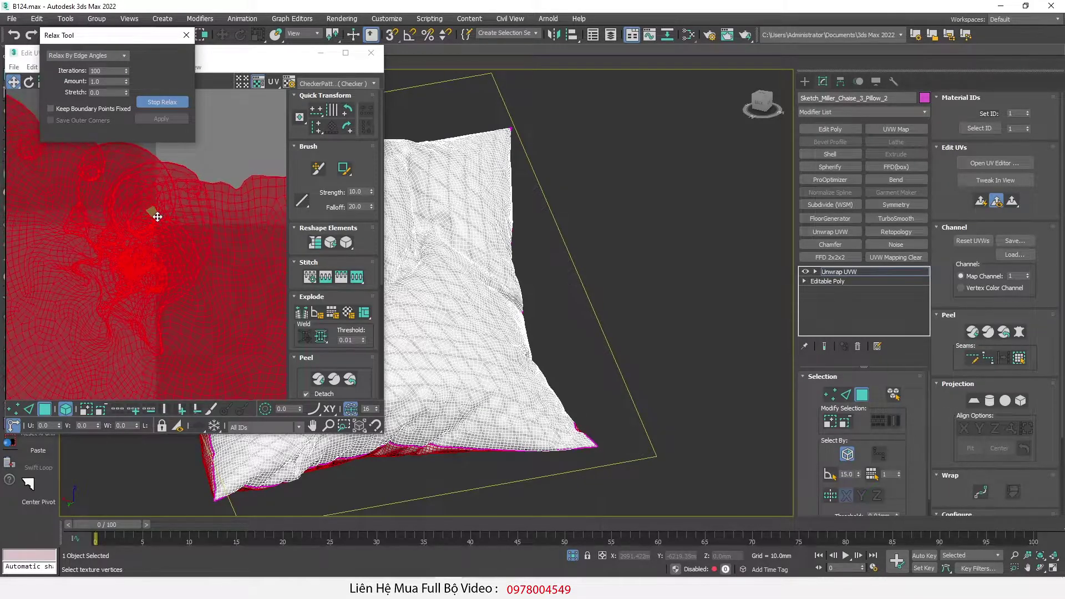
scroll(159, 217, down, 2)
scroll(102, 302, up, 3)
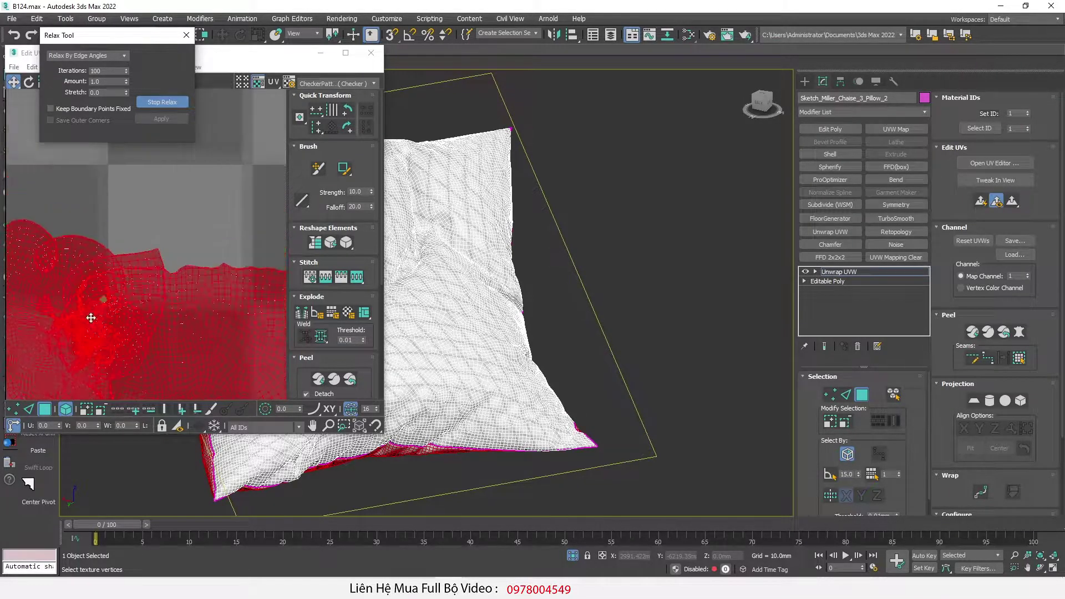
click(162, 102)
click(185, 35)
scroll(200, 276, down, 5)
click(211, 183)
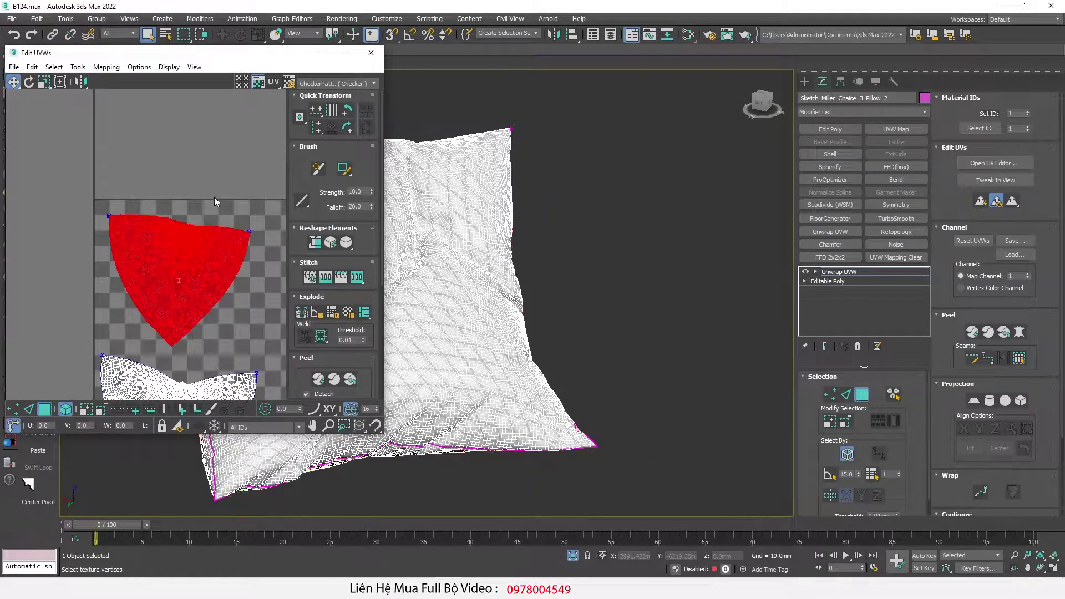
Select the upper UV shell, flatten it with Pelt Map and commit the pelt.
scroll(168, 251, down, 3)
click(143, 240)
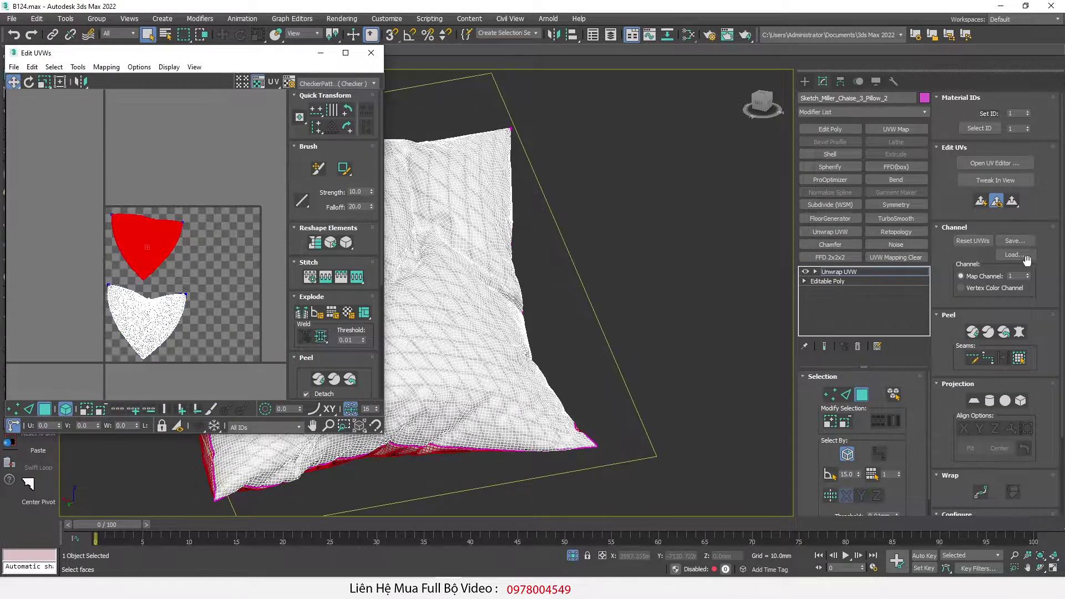
click(1020, 332)
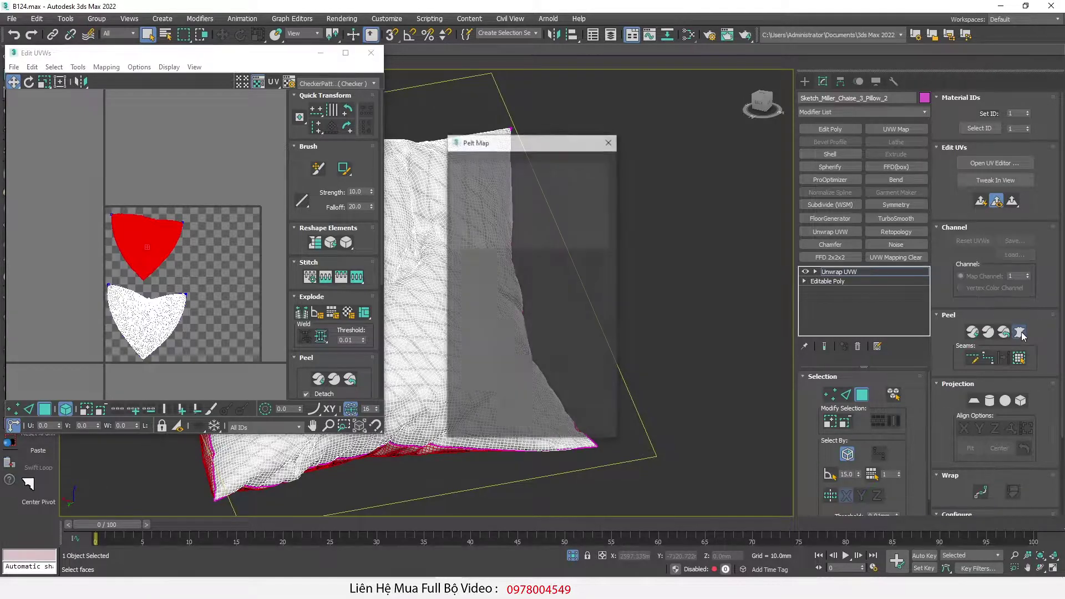
scroll(224, 299, up, 2)
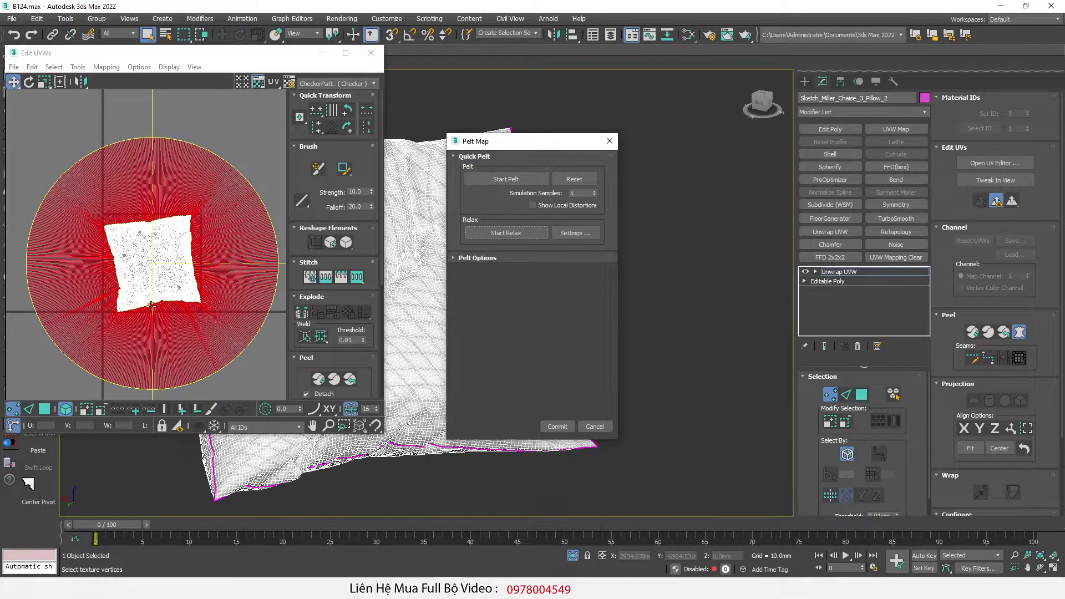
click(558, 426)
scroll(147, 236, up, 3)
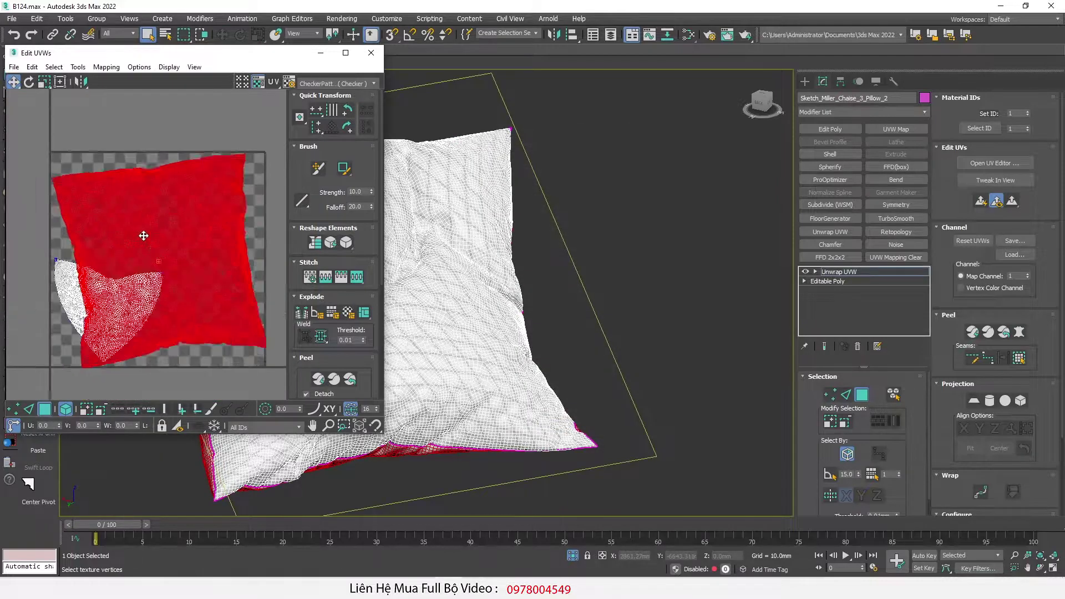
Open the Relax Tool settings for the pelted shell, set the amount to 1.0 and start Relax By Edge Angles.
drag(346, 242, 350, 261)
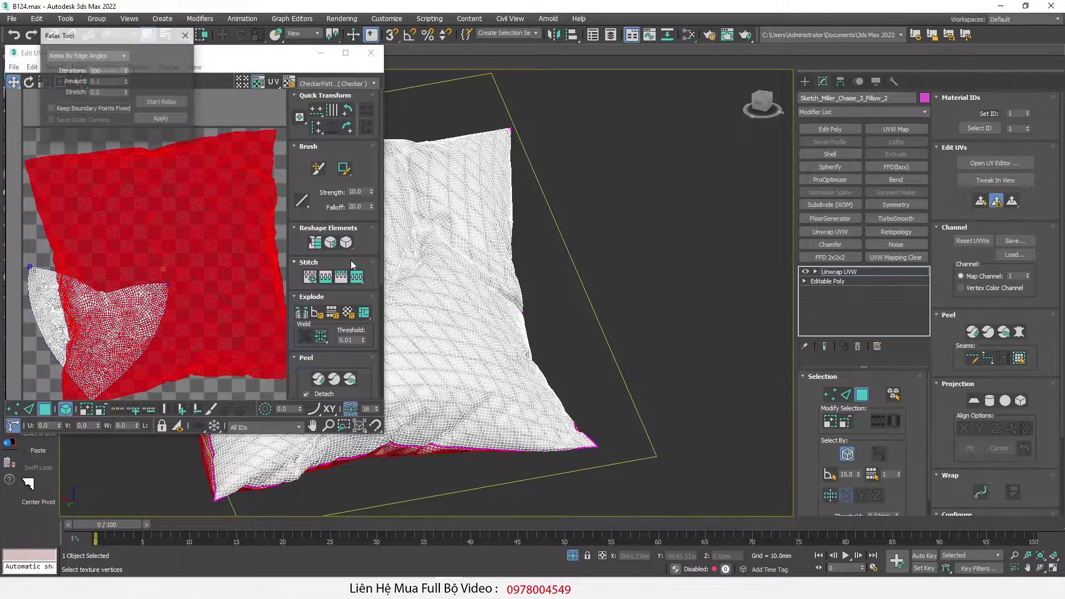
click(127, 55)
click(127, 55)
drag(126, 81, 142, 508)
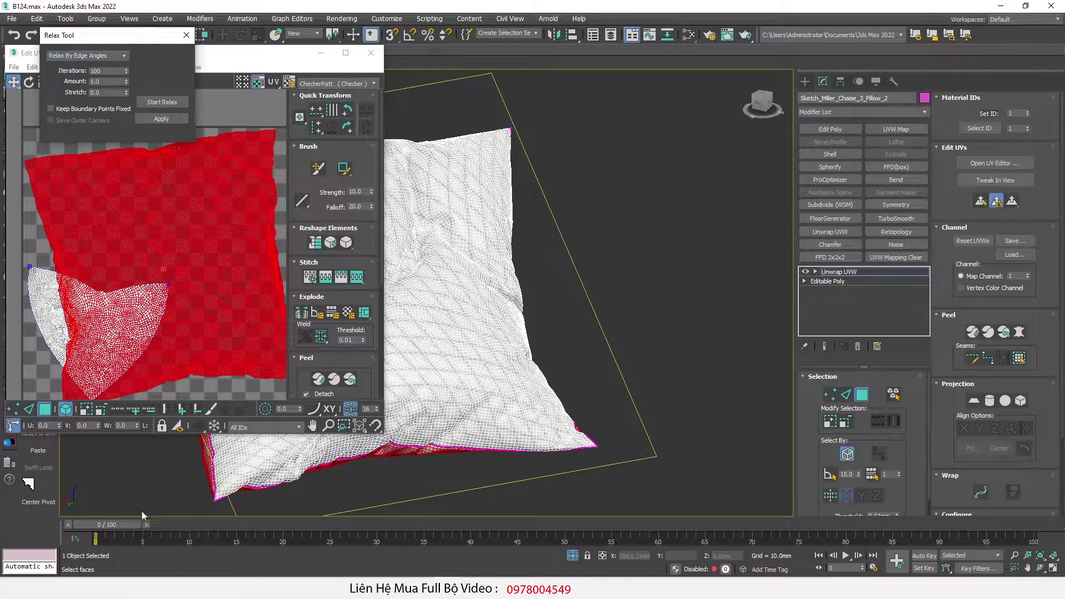
click(163, 102)
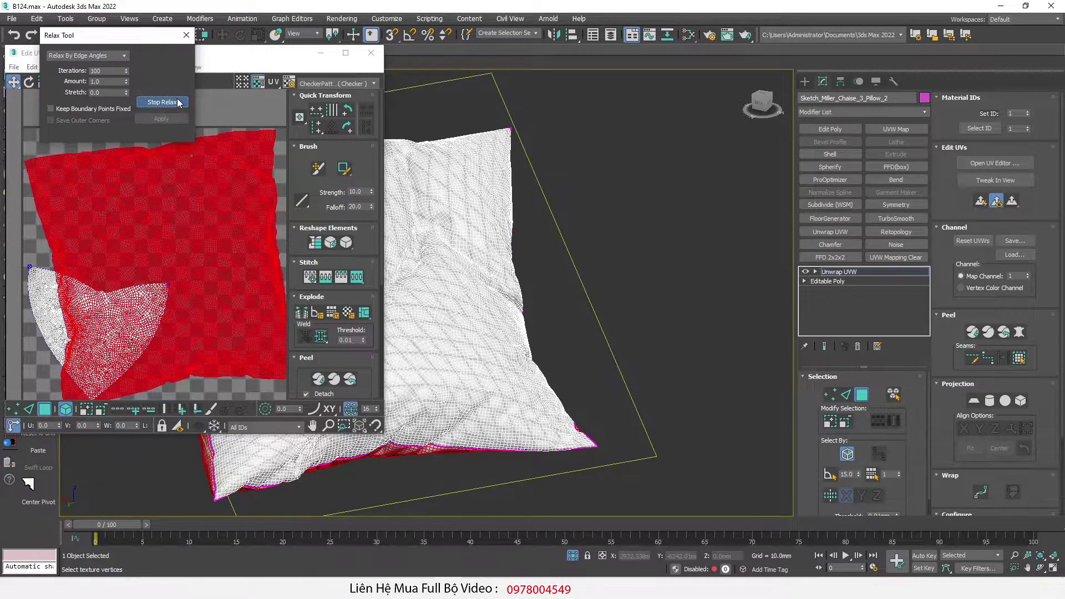
Stop the edge-angle relaxation after checking the shell's border, then apply Relax By Polygon Angles and close the Relax Tool.
scroll(156, 240, down, 2)
scroll(100, 207, up, 3)
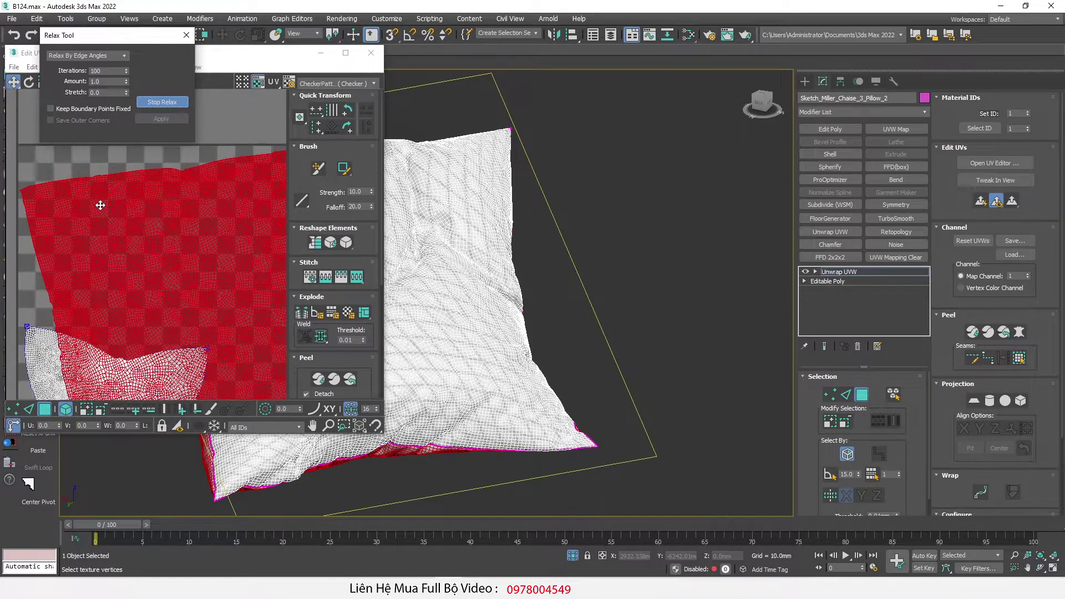
scroll(182, 164, up, 2)
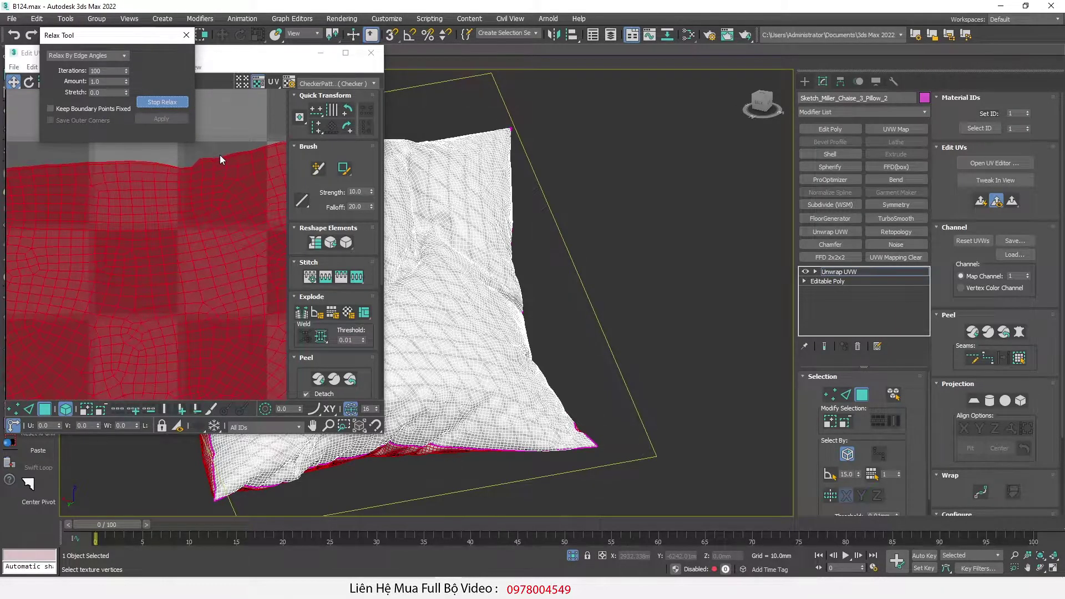
scroll(220, 155, down, 5)
scroll(233, 252, up, 3)
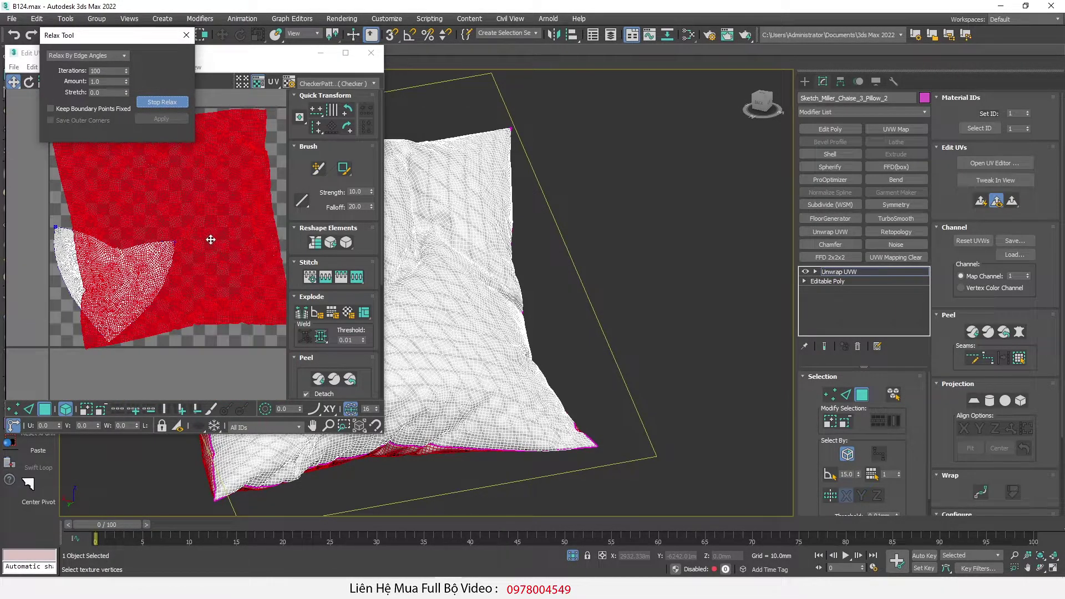
click(162, 102)
click(167, 118)
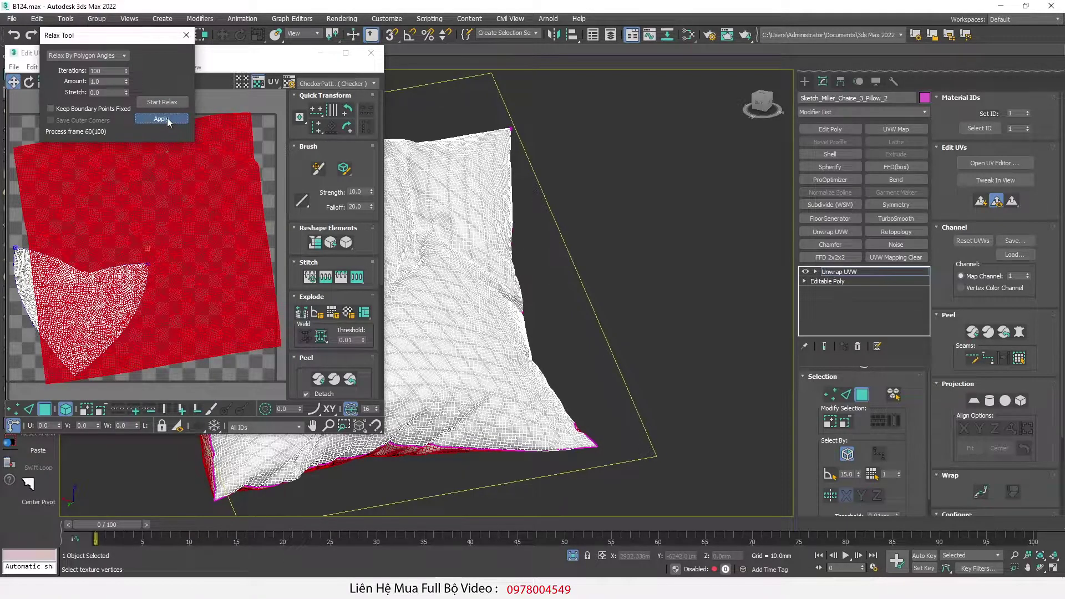
scroll(162, 236, down, 2)
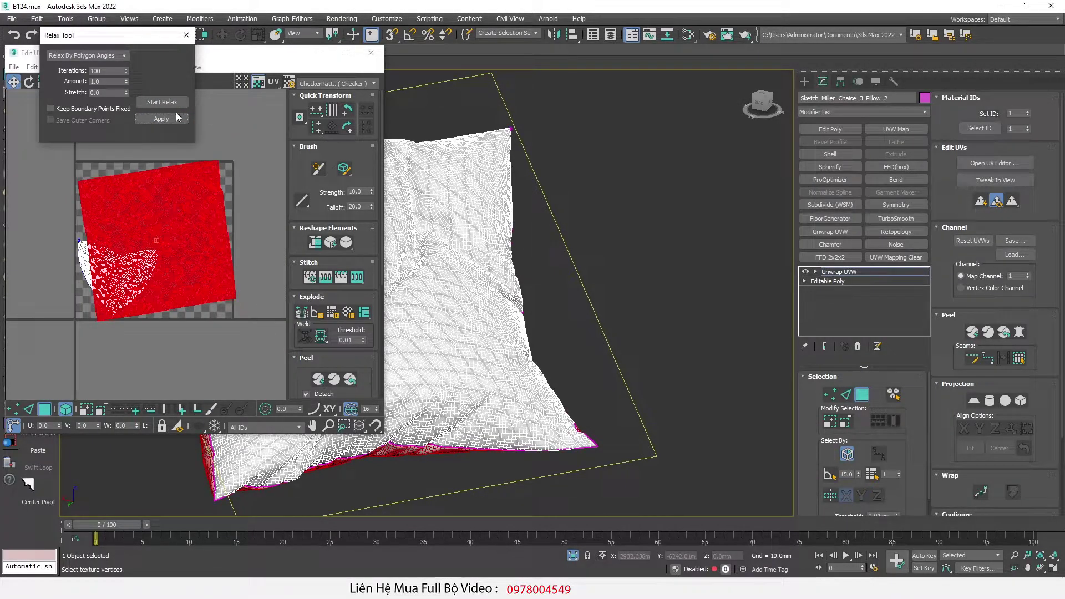
click(191, 36)
Select the remaining heart-shaped UV shell and move it down and to the left, partly off the relaxed square shell.
scroll(155, 216, up, 3)
click(43, 287)
scroll(204, 256, down, 4)
drag(146, 271, 112, 293)
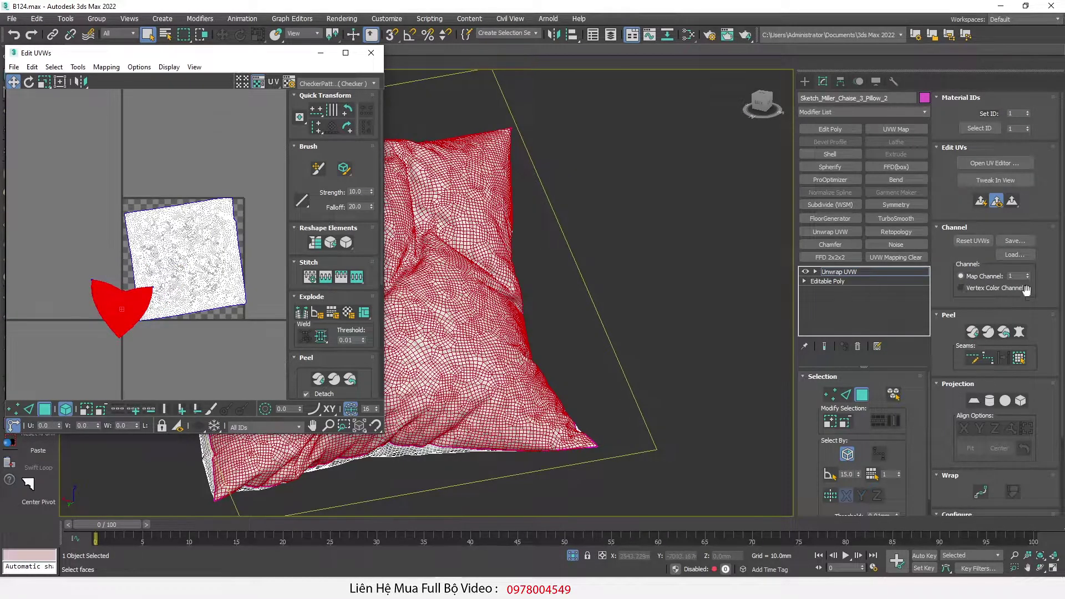
Flatten the heart-shaped shell with Pelt Map, run its relaxation and commit the pelt.
click(1019, 331)
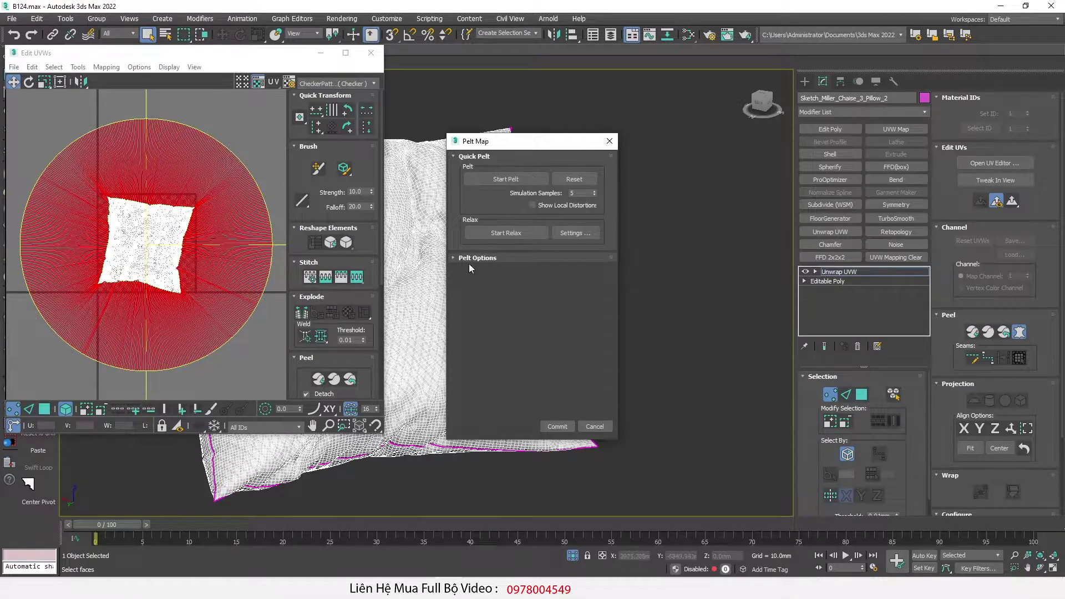
click(518, 233)
click(557, 426)
scroll(138, 235, up, 1)
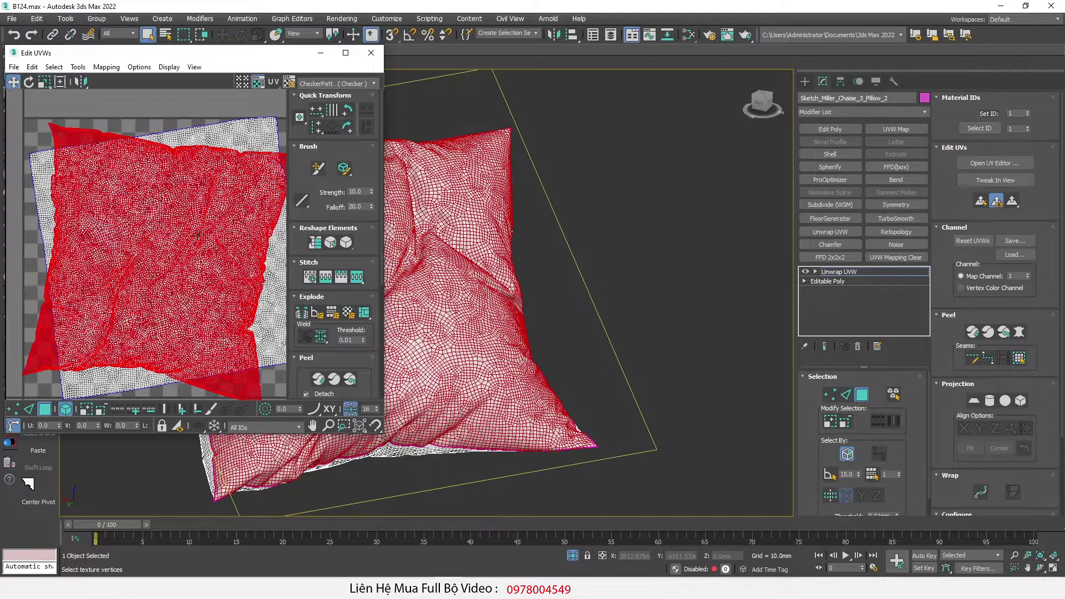
scroll(201, 235, down, 2)
Relax the second pelted shell with Relax By Polygon Angles, apply it and close the Relax Tool.
click(348, 243)
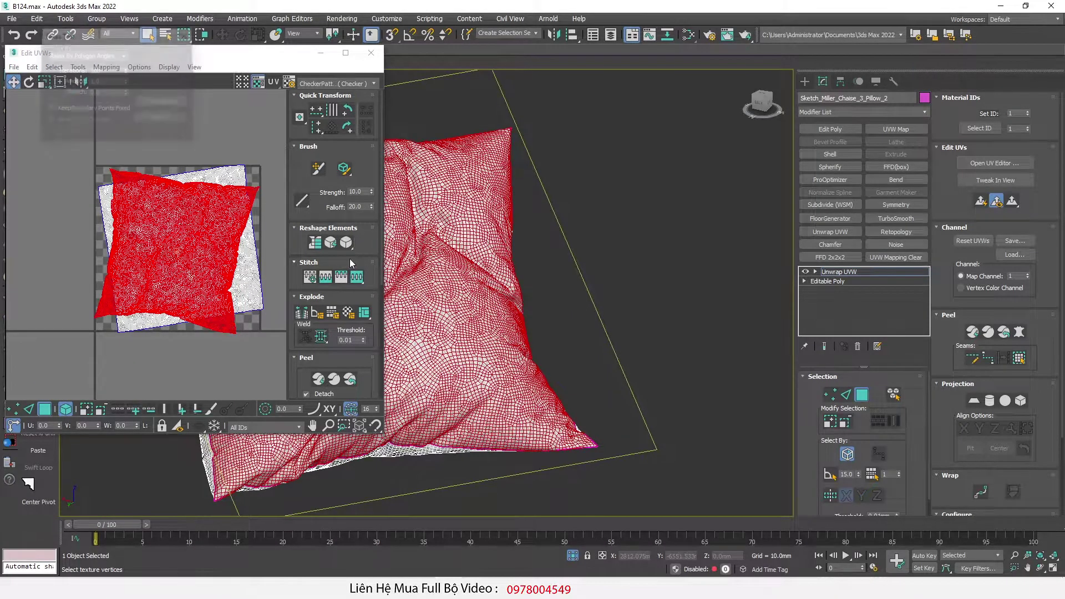
click(161, 102)
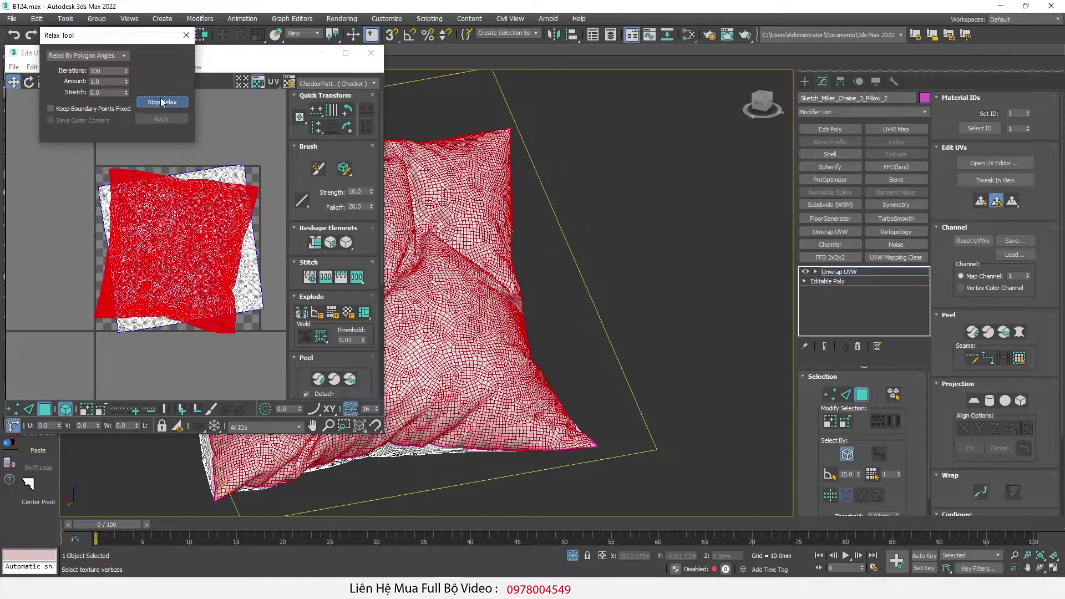
scroll(222, 242, up, 2)
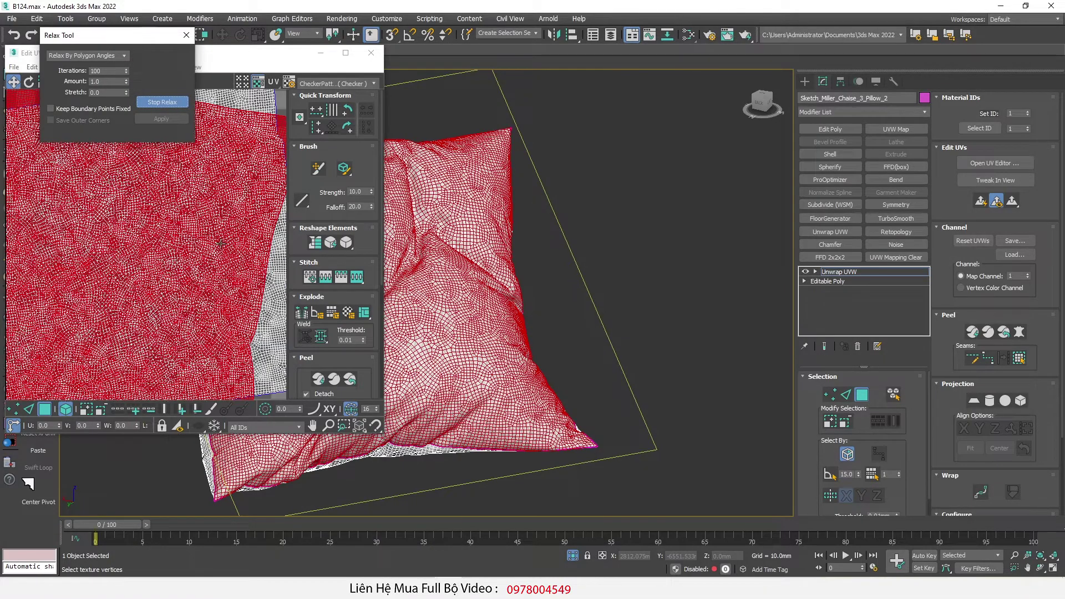
click(162, 102)
click(160, 118)
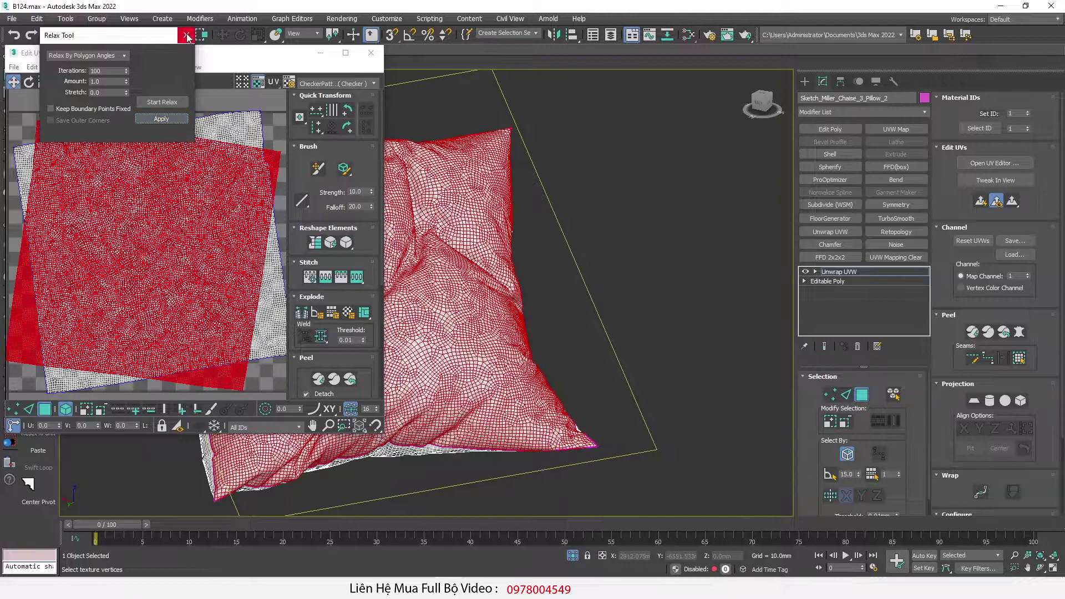
click(186, 36)
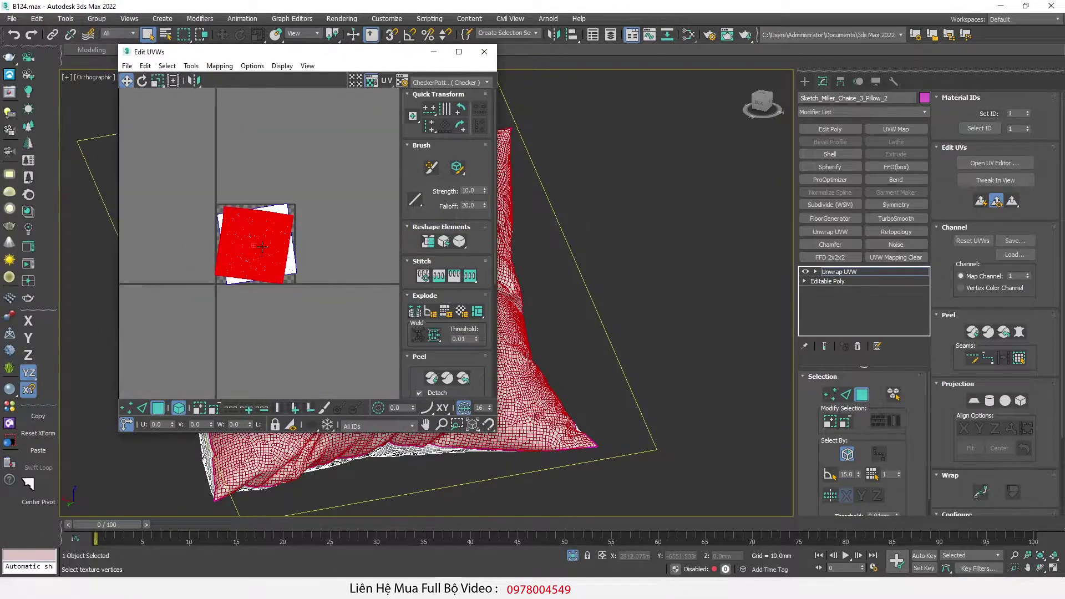
Rotate the two overlapping UV shells upright so their edges roughly follow the UV tile's borders.
drag(303, 183, 321, 203)
click(299, 194)
scroll(299, 193, up, 4)
scroll(325, 191, down, 3)
key(w)
scroll(266, 225, up, 2)
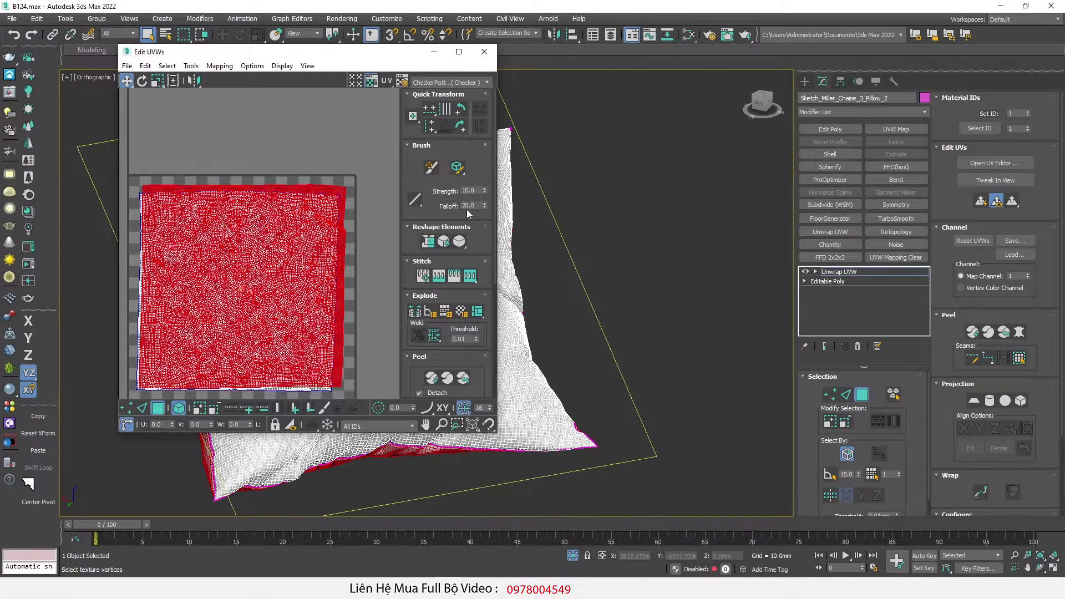
Fine-tune the back shell's rotation over the other shell and select the pillow's front shell.
scroll(337, 376, up, 2)
key(e)
drag(340, 375, 342, 374)
scroll(342, 385, up, 4)
middle_drag(342, 387, 343, 303)
click(339, 295)
scroll(300, 307, down, 6)
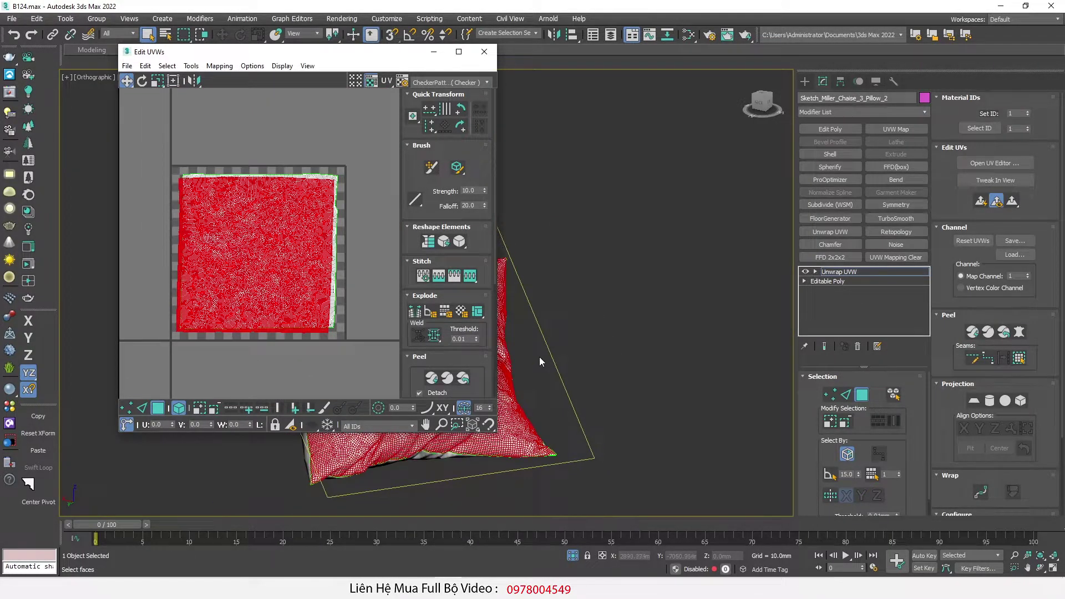
Examine the diamond pattern on the pillow with edged faces off and on, leaving the UV shells deselected.
middle_drag(540, 358, 575, 376)
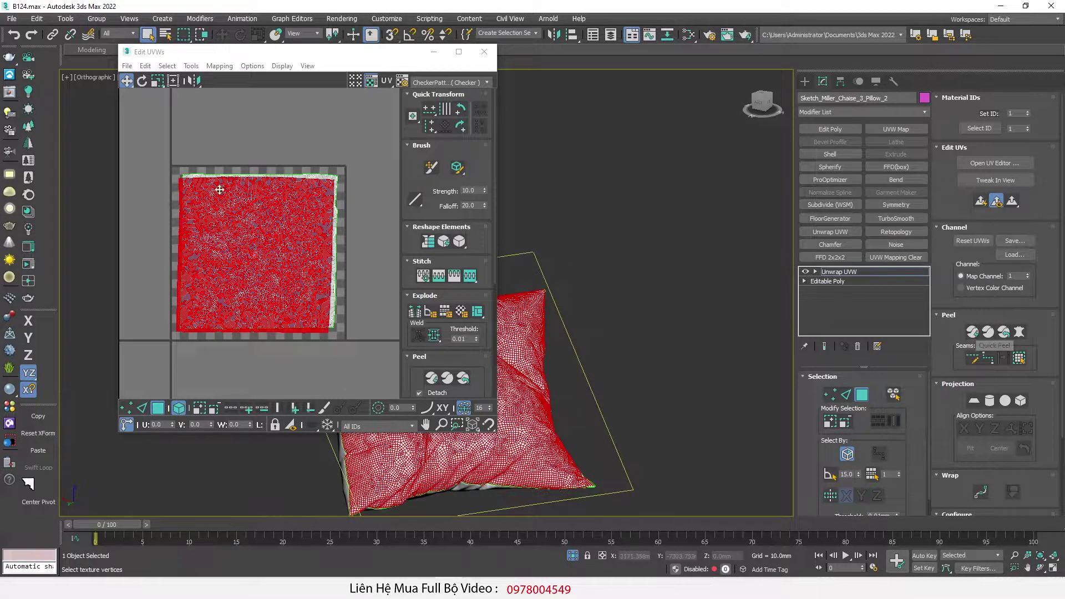
scroll(194, 194, up, 2)
scroll(219, 280, down, 2)
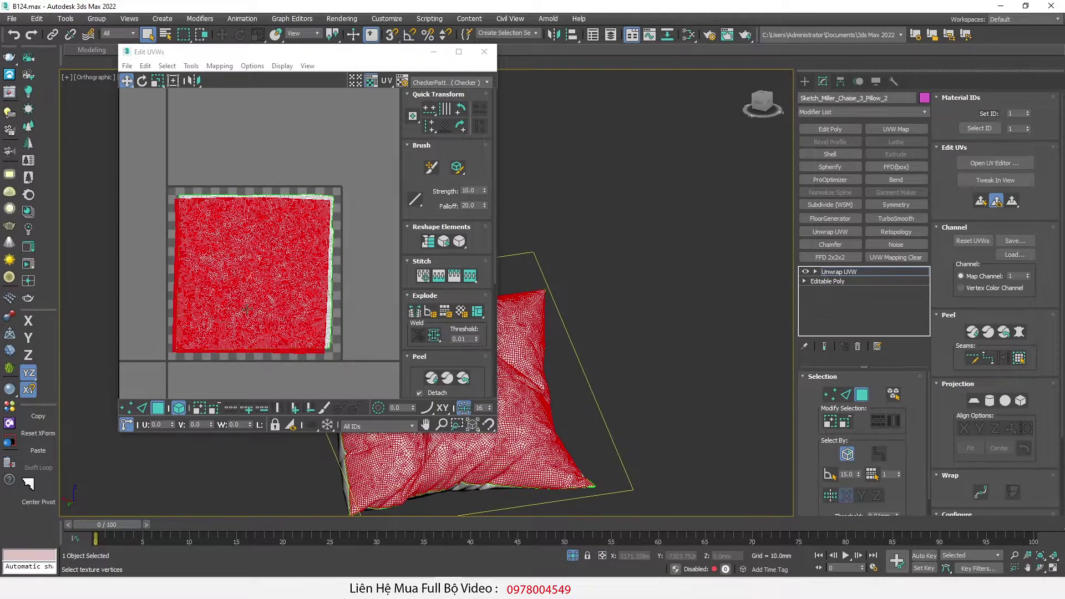
middle_drag(598, 392, 661, 344)
scroll(660, 333, up, 2)
scroll(658, 307, up, 2)
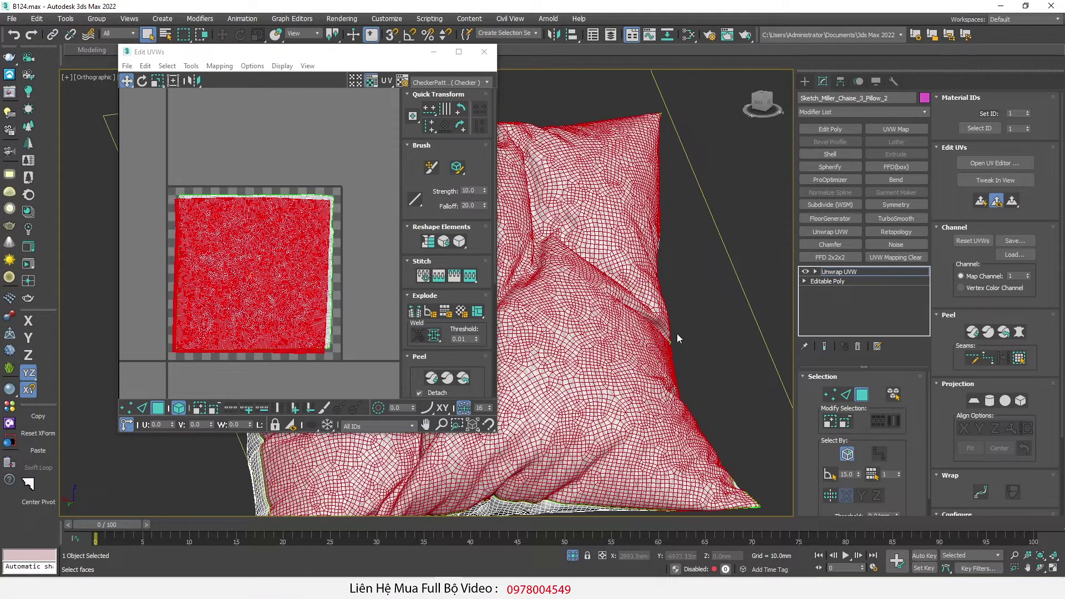
click(708, 334)
key(F4)
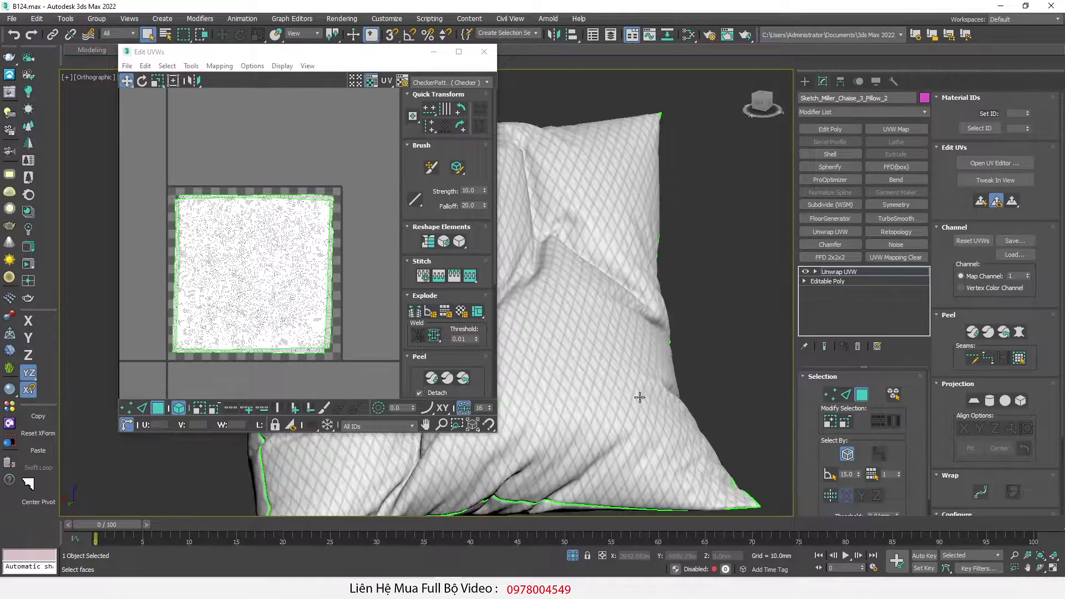
middle_drag(622, 388, 646, 338)
key(F4)
key(F4)
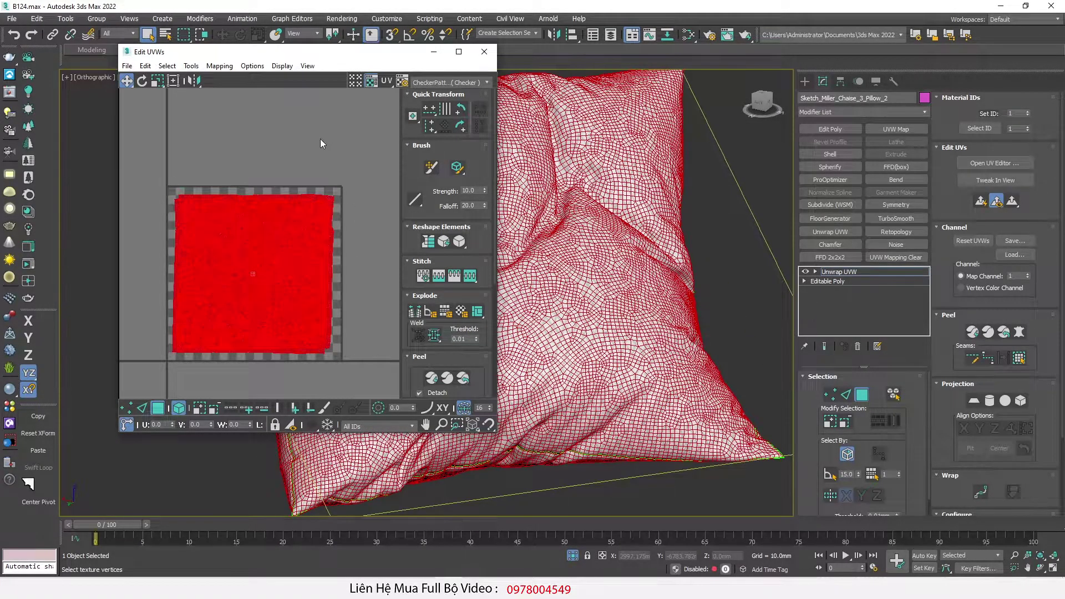
click(320, 142)
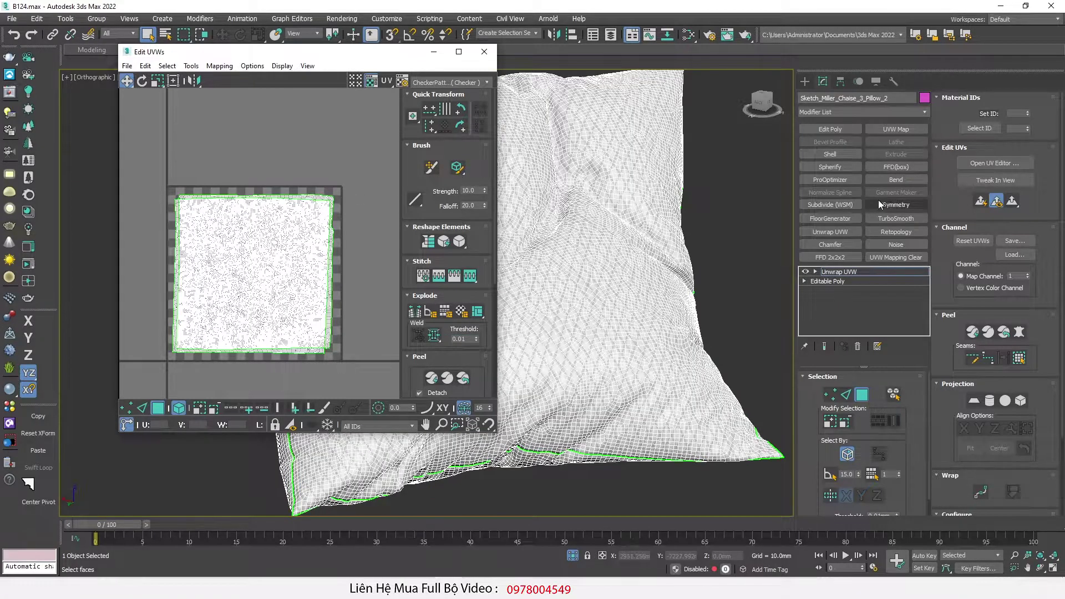
Inspect the pillow's pattern up close, exit isolation and compare it with the pattern on the sofa.
alt+middle_drag(560, 288, 637, 321)
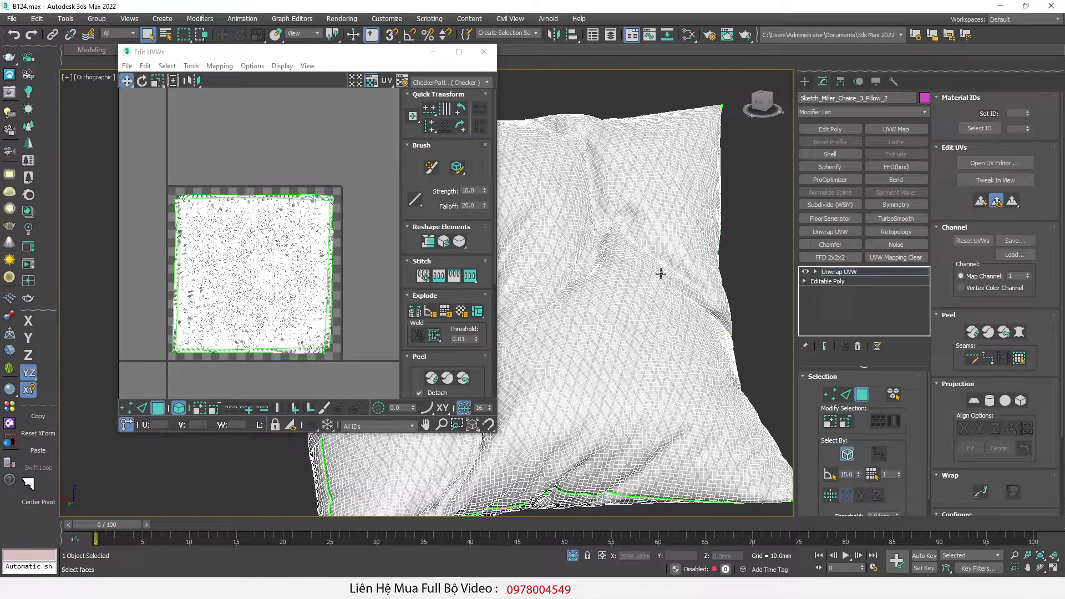
scroll(572, 331, down, 2)
scroll(566, 336, up, 10)
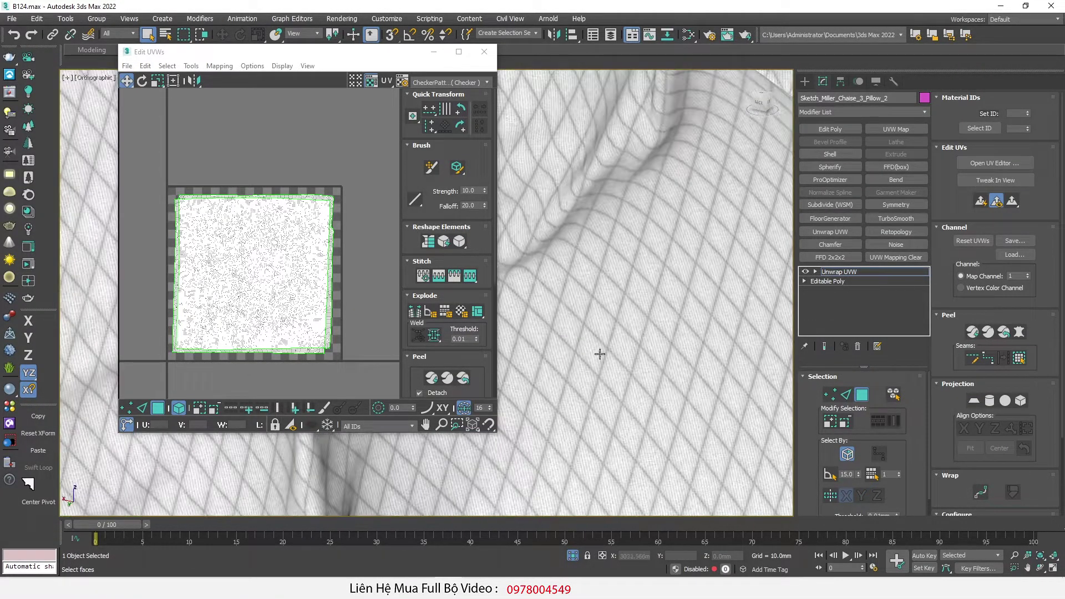
click(571, 557)
scroll(636, 334, down, 4)
scroll(588, 332, up, 6)
scroll(588, 332, down, 3)
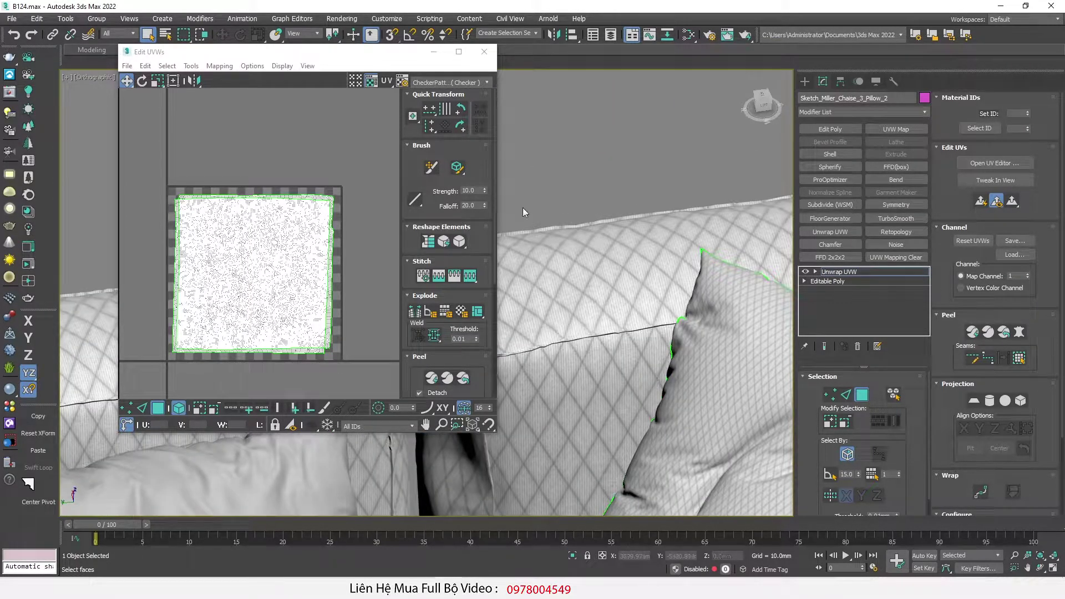
Close the UV editor and view the patterned pillows on the sofa.
click(484, 52)
scroll(538, 301, down, 2)
alt+middle_drag(537, 302, 554, 251)
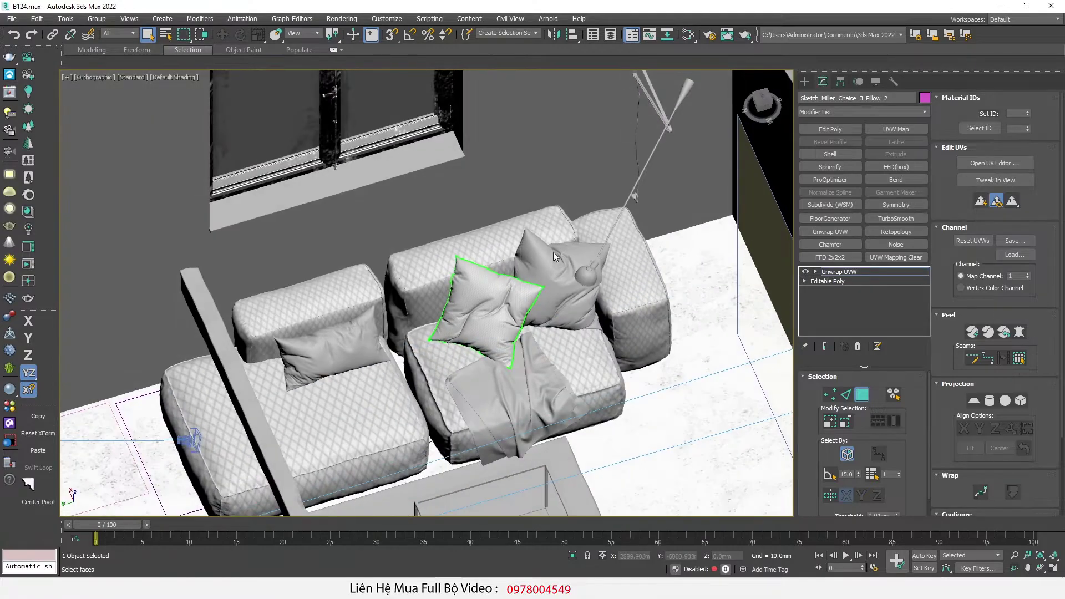
scroll(554, 259, up, 5)
key(F4)
scroll(516, 292, down, 2)
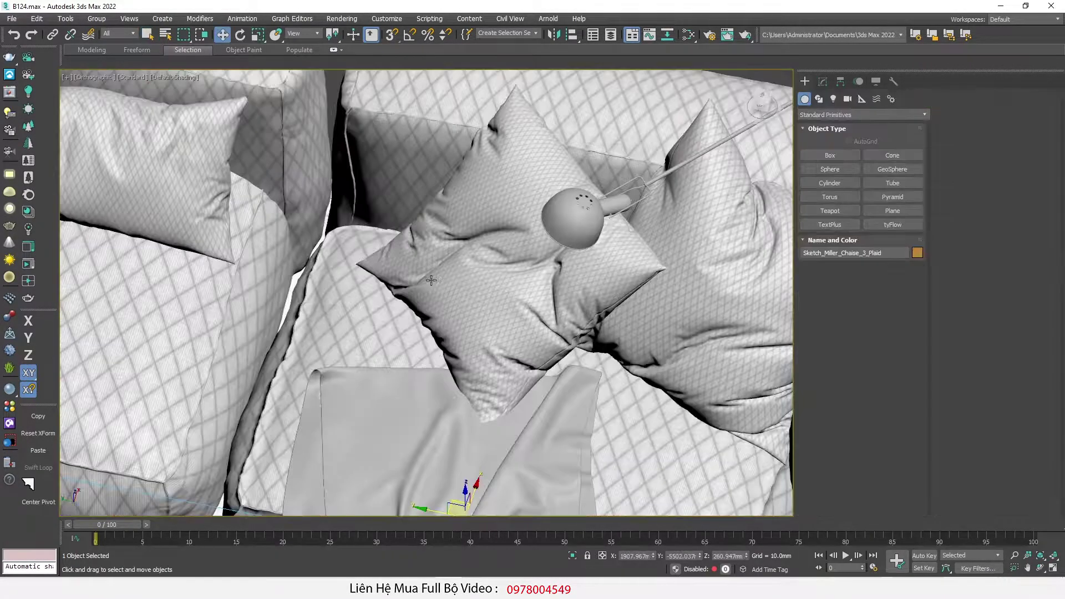
Switch the viewport to the Top view and frame the sofa with its pillows and throw.
scroll(438, 344, down, 3)
key(t)
scroll(421, 253, up, 5)
scroll(422, 254, down, 5)
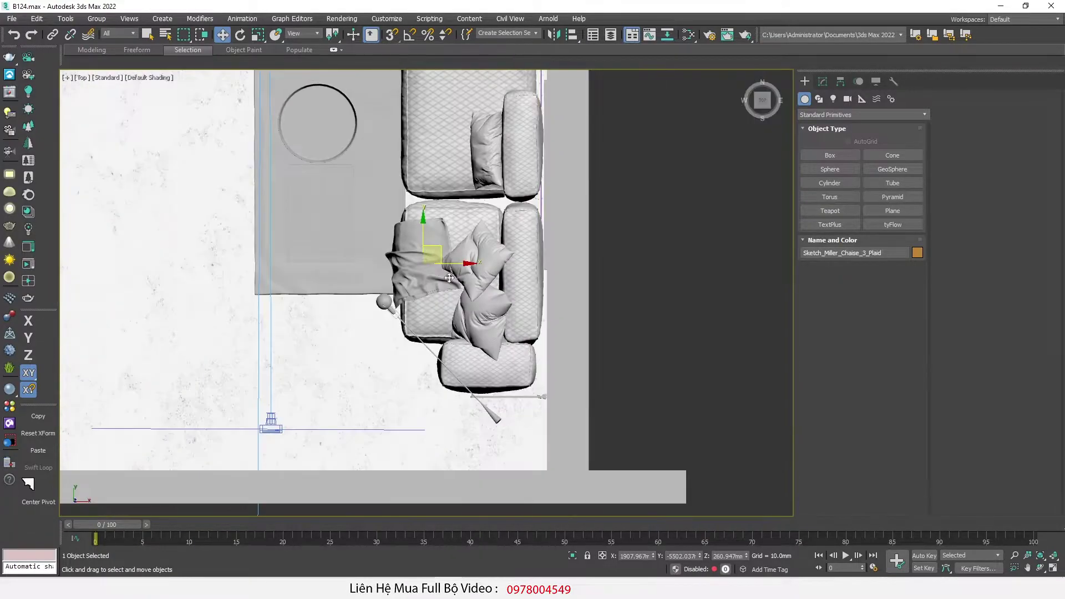
middle_drag(435, 221, 453, 277)
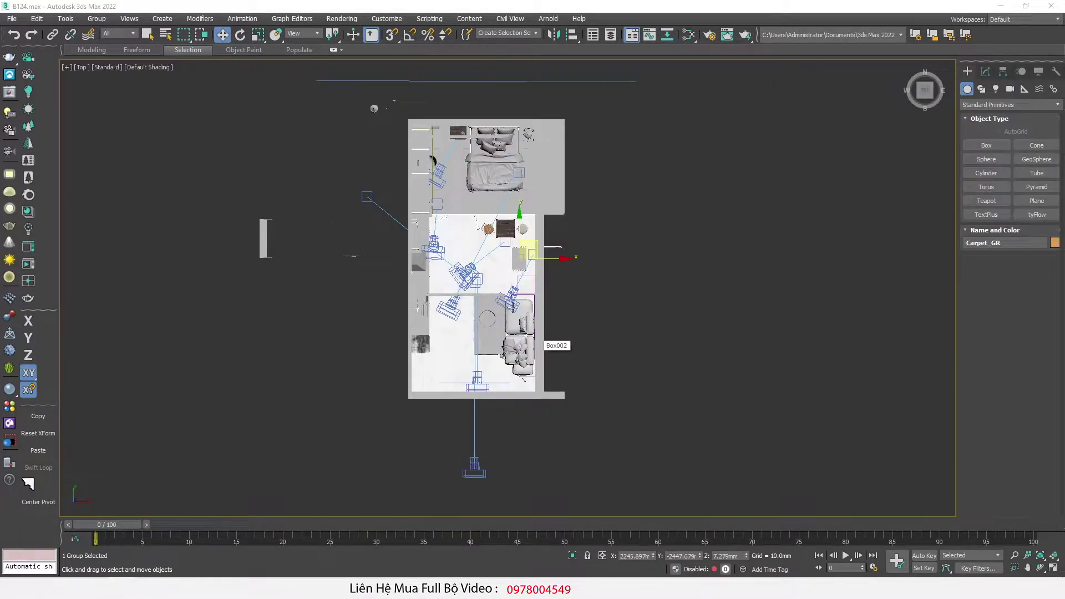
Restrict selection to cameras and delete the unneeded cameras and targets in the living area around the sofa.
click(116, 34)
click(123, 72)
scroll(503, 251, up, 3)
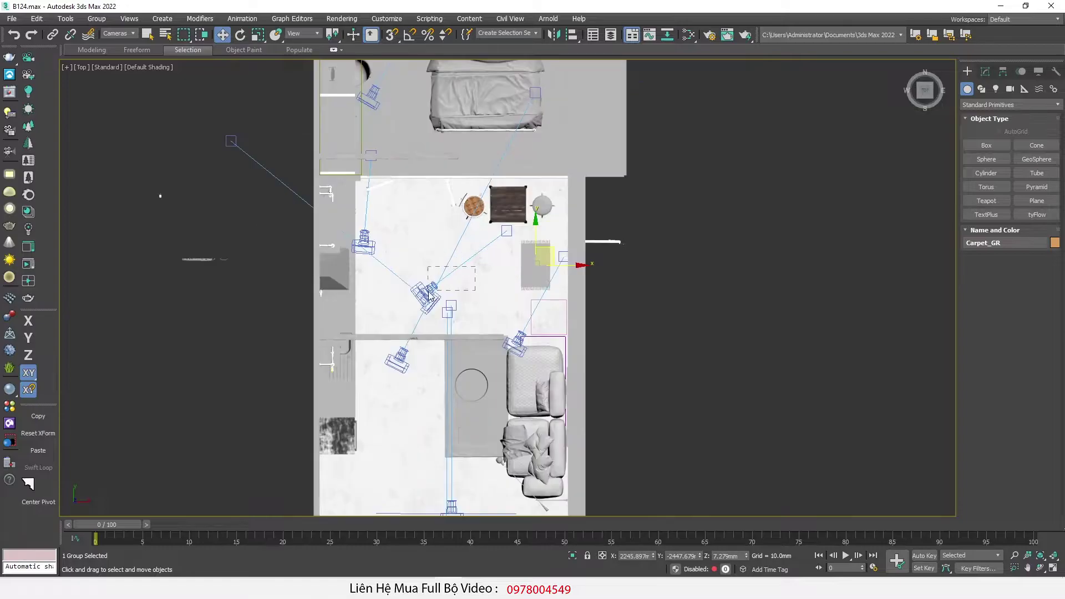
click(436, 288)
key(Delete)
click(429, 301)
key(Delete)
click(365, 244)
key(Delete)
click(516, 343)
key(Delete)
scroll(470, 220, down, 2)
scroll(452, 392, up, 3)
click(481, 312)
key(Delete)
scroll(514, 316, down, 3)
click(497, 401)
scroll(526, 271, up, 4)
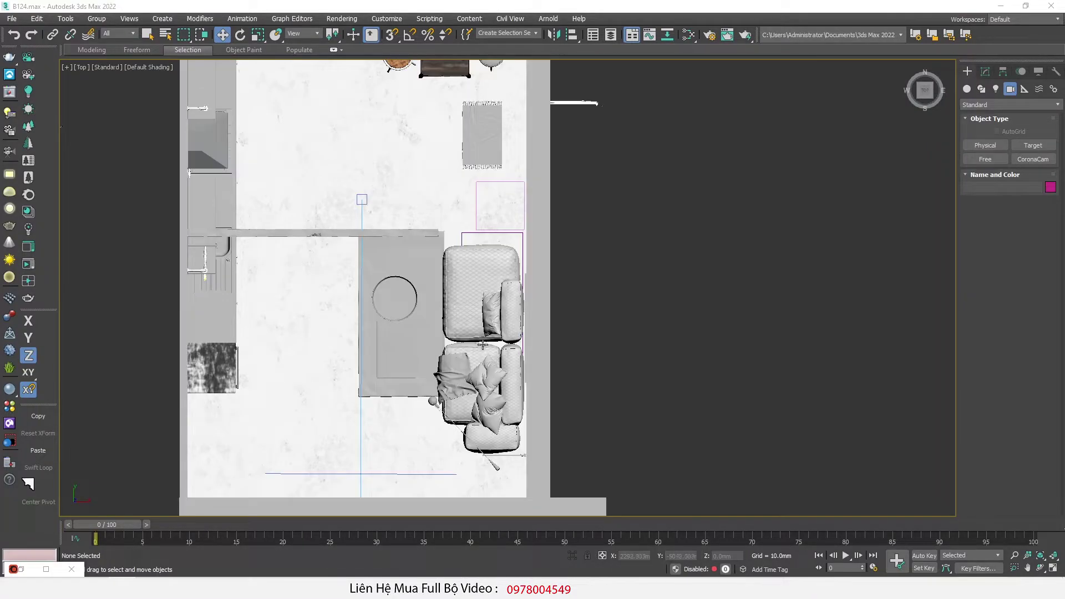
Create a Corona camera in the Top view aimed across the sofa seat, and look through it.
middle_drag(77, 290, 77, 271)
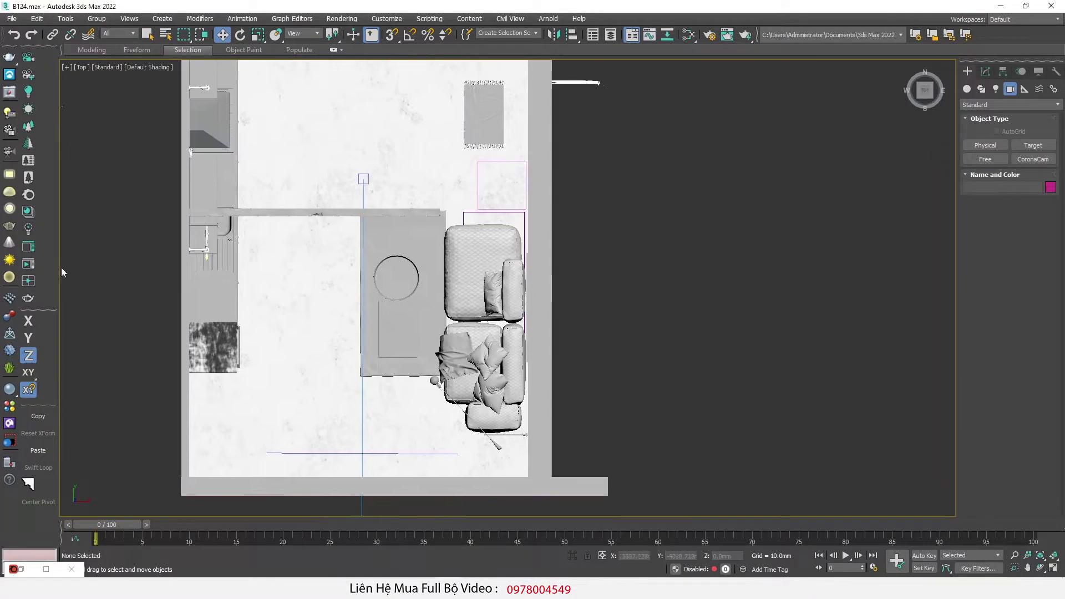
click(29, 61)
scroll(502, 277, up, 3)
drag(343, 457, 534, 166)
key(w)
alt+middle_drag(423, 405, 497, 404)
key(c)
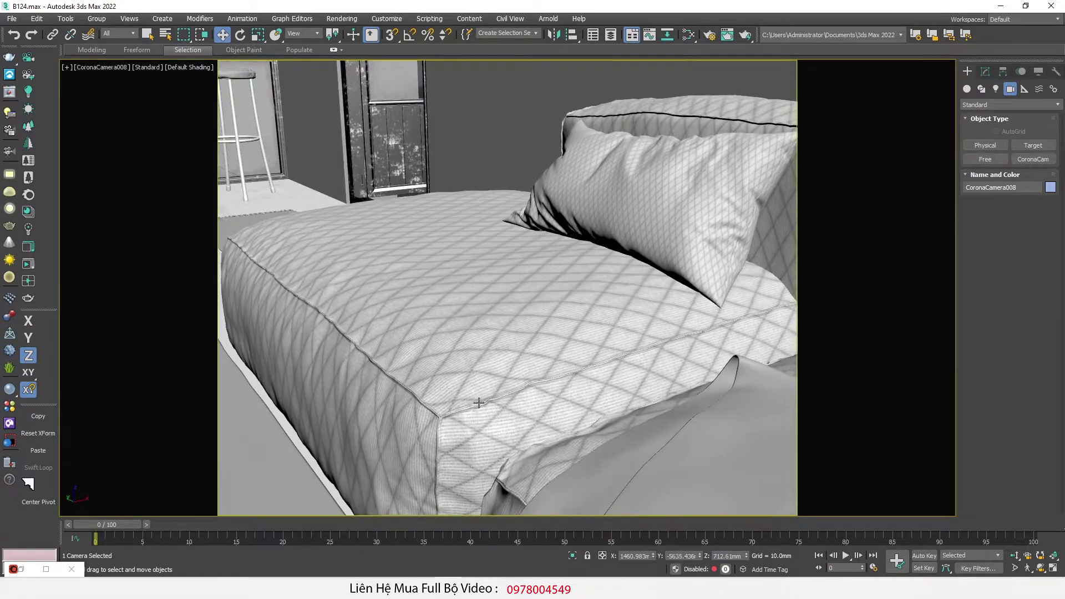
Start an interactive Corona render of the sofa close-up and move the frame buffer clear of the viewport.
click(28, 266)
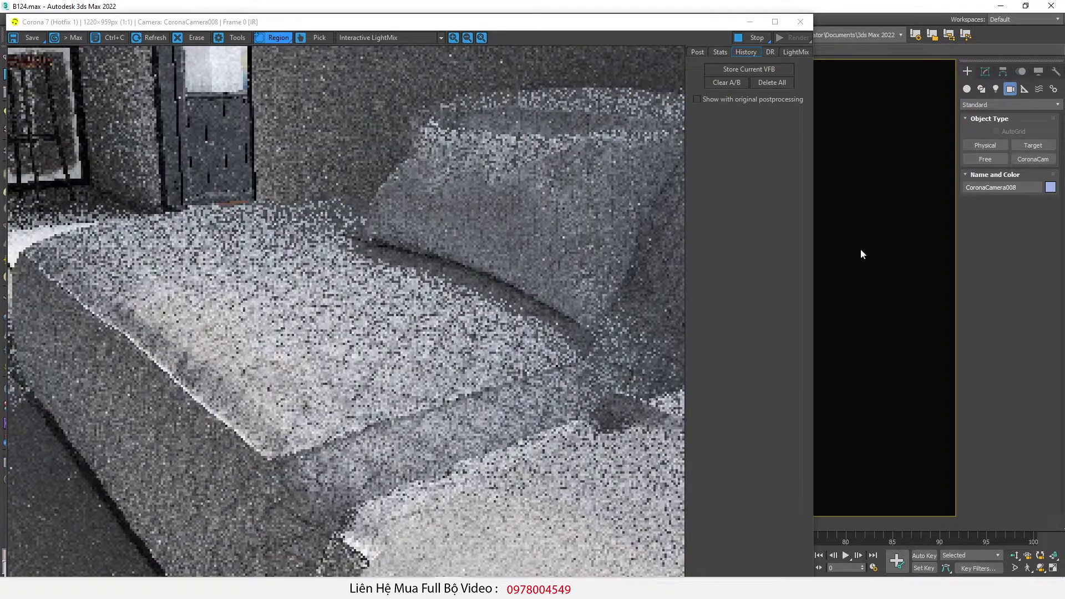
right_click(859, 247)
click(900, 192)
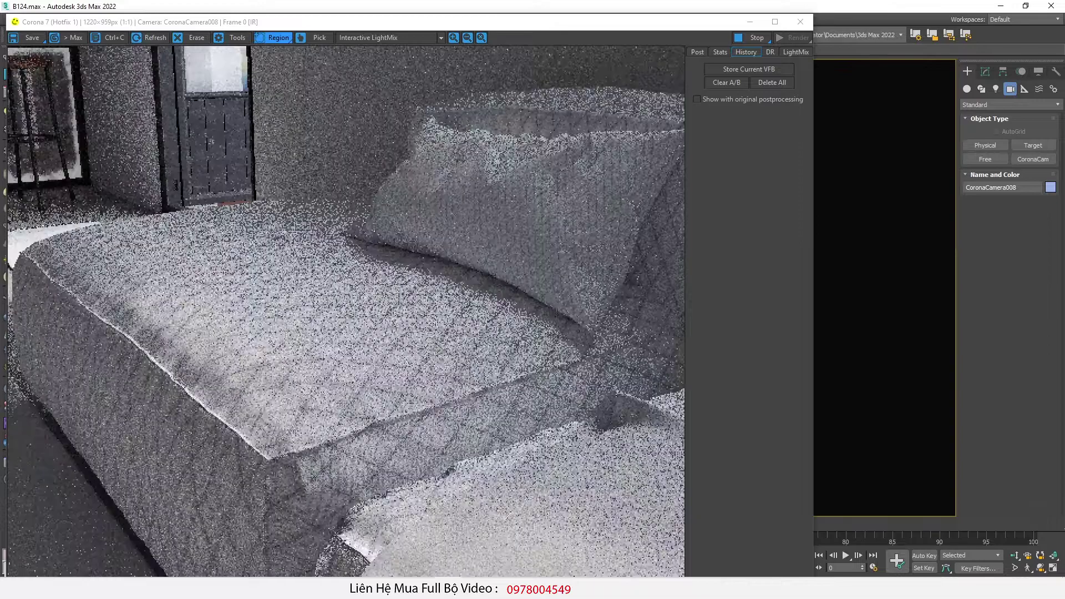
drag(531, 25, 507, 375)
Add a TurboSmooth modifier to the seat cushion and to the backrest trim, and view the interactive render.
click(556, 263)
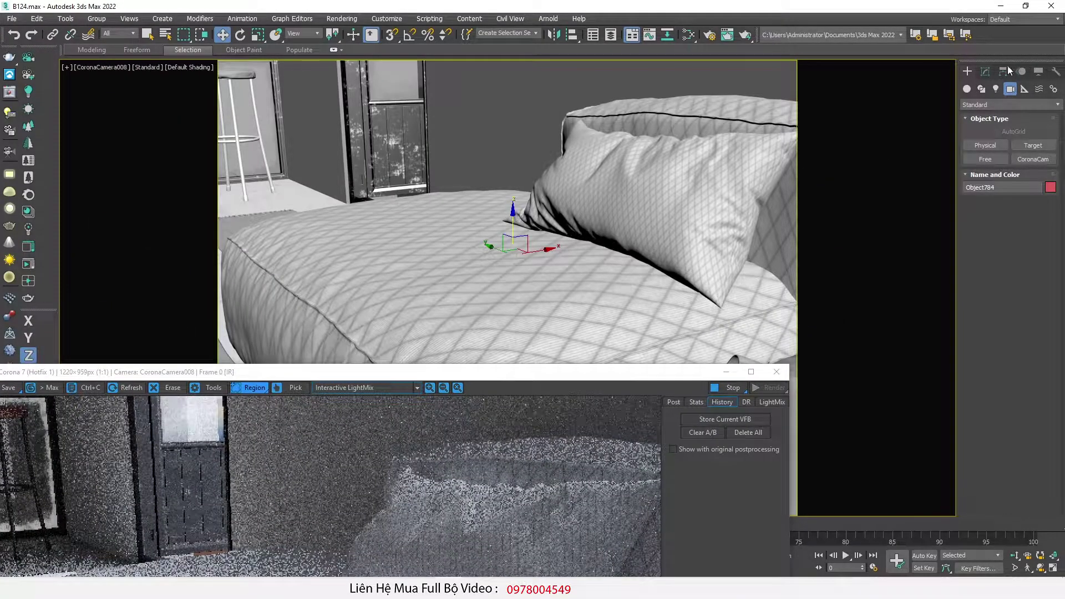
click(986, 72)
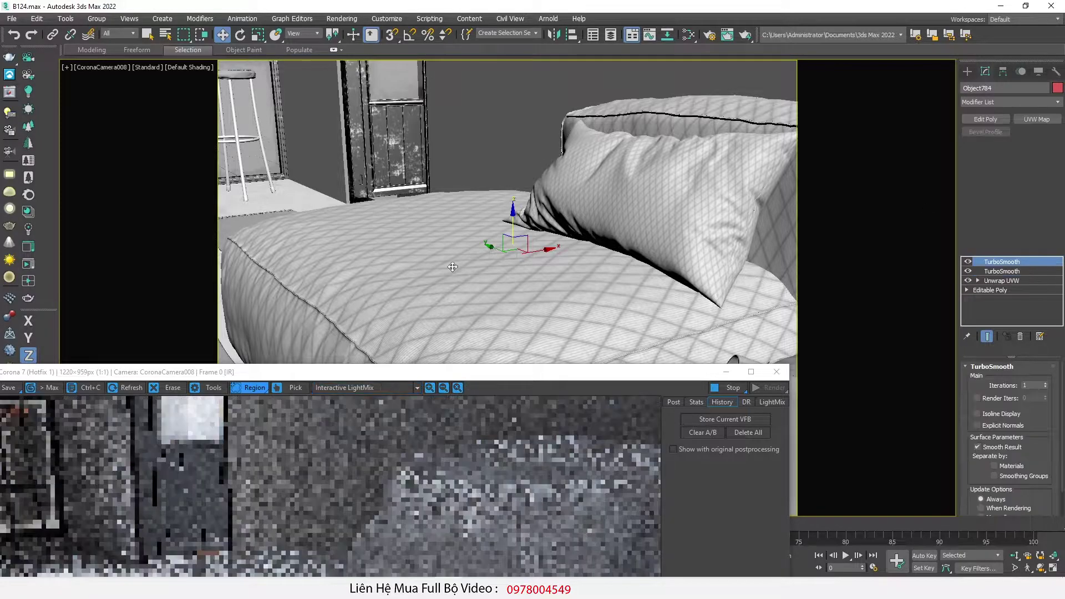
click(743, 116)
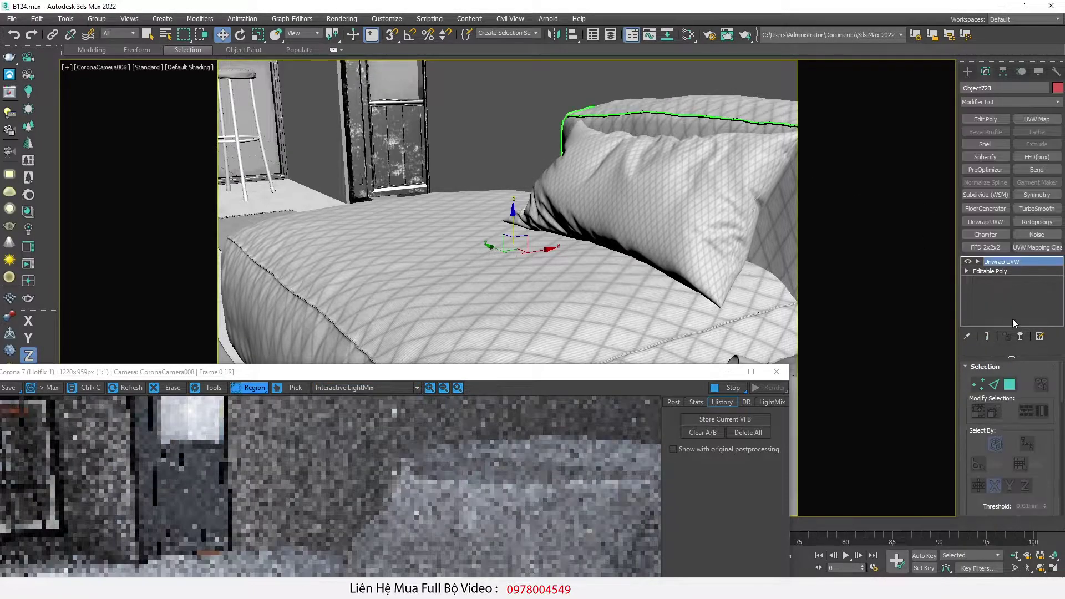
click(1037, 208)
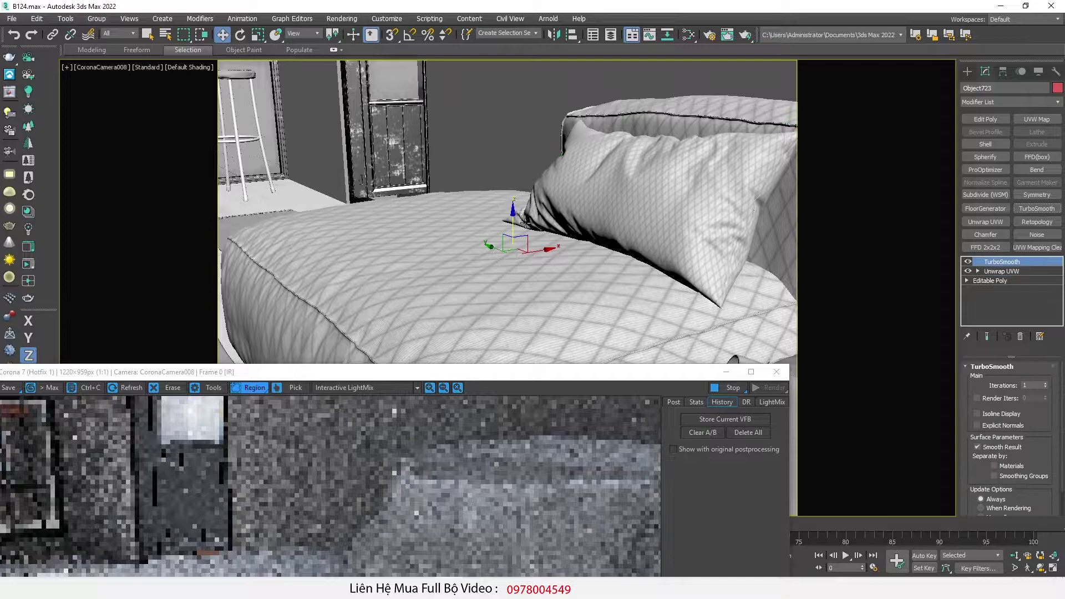
drag(540, 373, 563, 17)
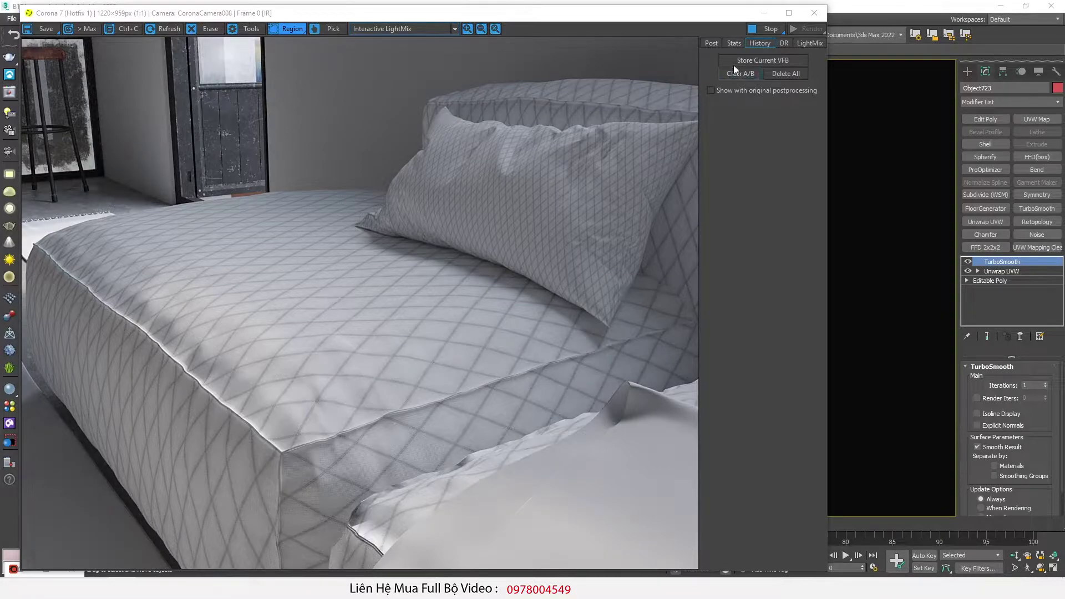
Add a TurboSmooth modifier to the sofa piece Sketch_Miller_Chaise_3_1 near the edge of the throw.
mouse_move(722, 16)
mouse_down()
mouse_move(479, 320)
mouse_move(309, 268)
mouse_up()
click(556, 454)
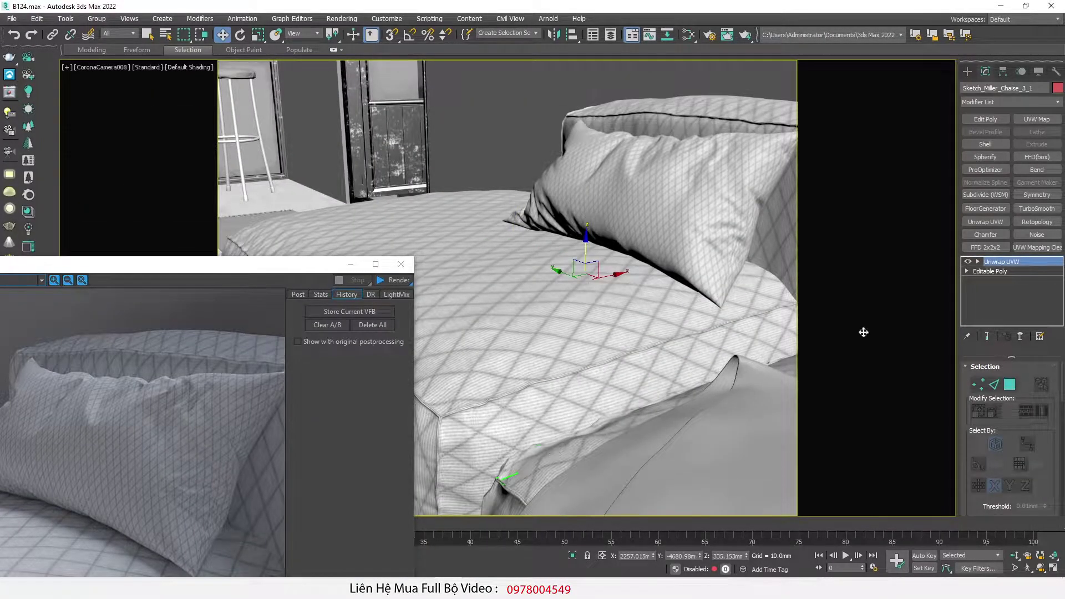
click(1038, 209)
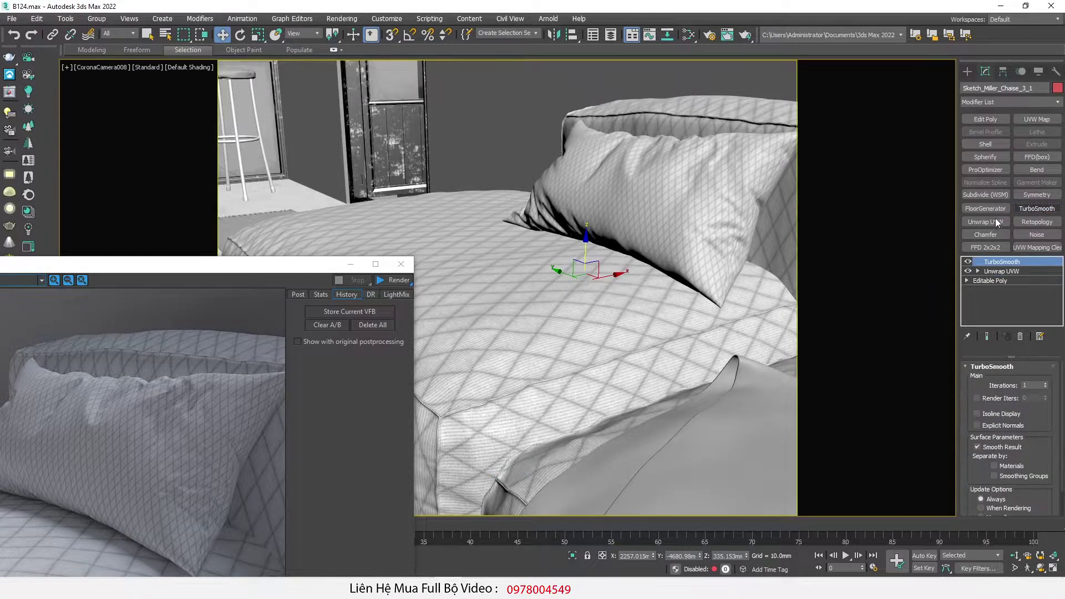
Separate the Material #221 node in the Fabric view, assign that material to the throw, and bring the render back into view.
key(m)
drag(674, 220, 673, 220)
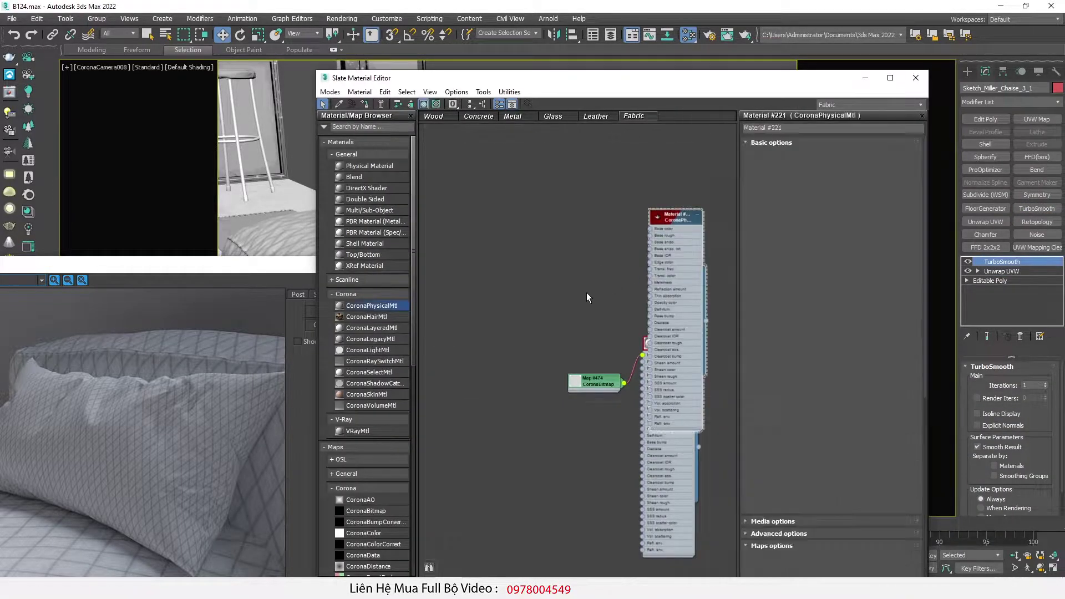
scroll(522, 313, down, 4)
scroll(560, 309, up, 1)
drag(568, 275, 670, 307)
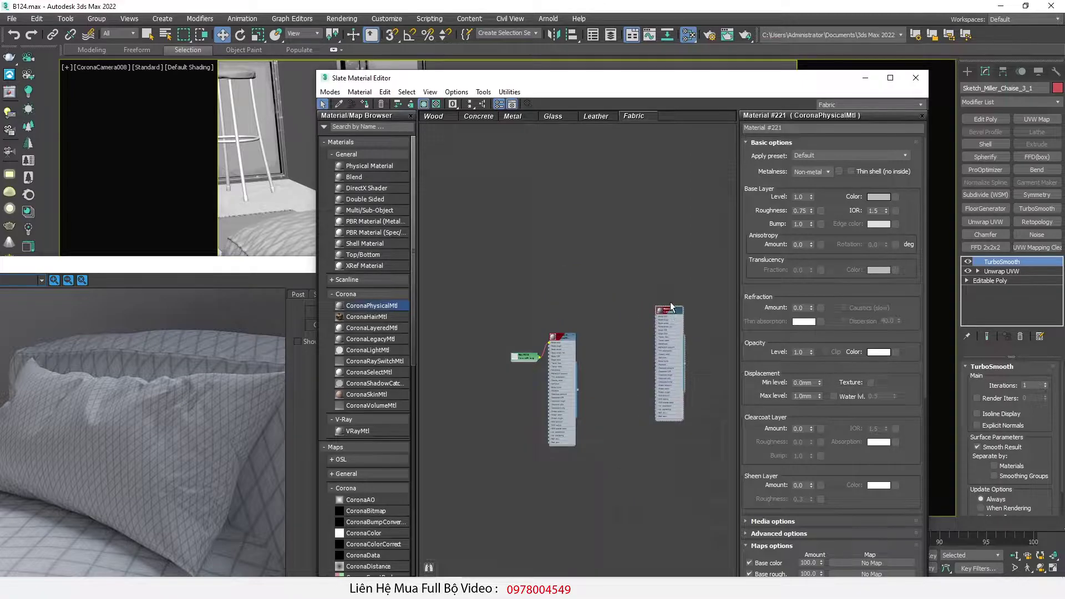
drag(521, 84, 234, 133)
click(715, 340)
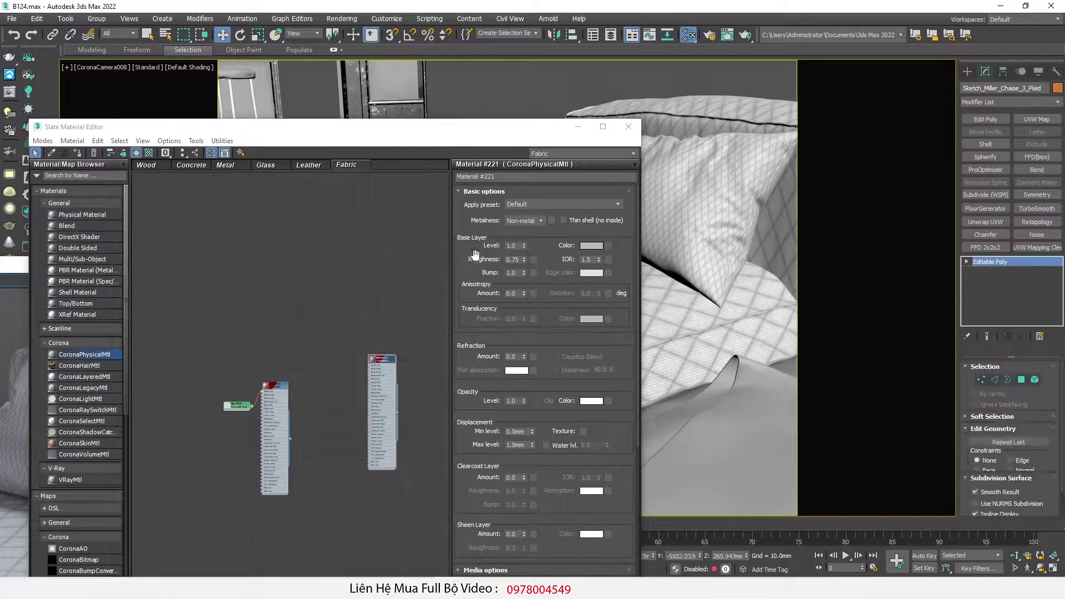
click(78, 153)
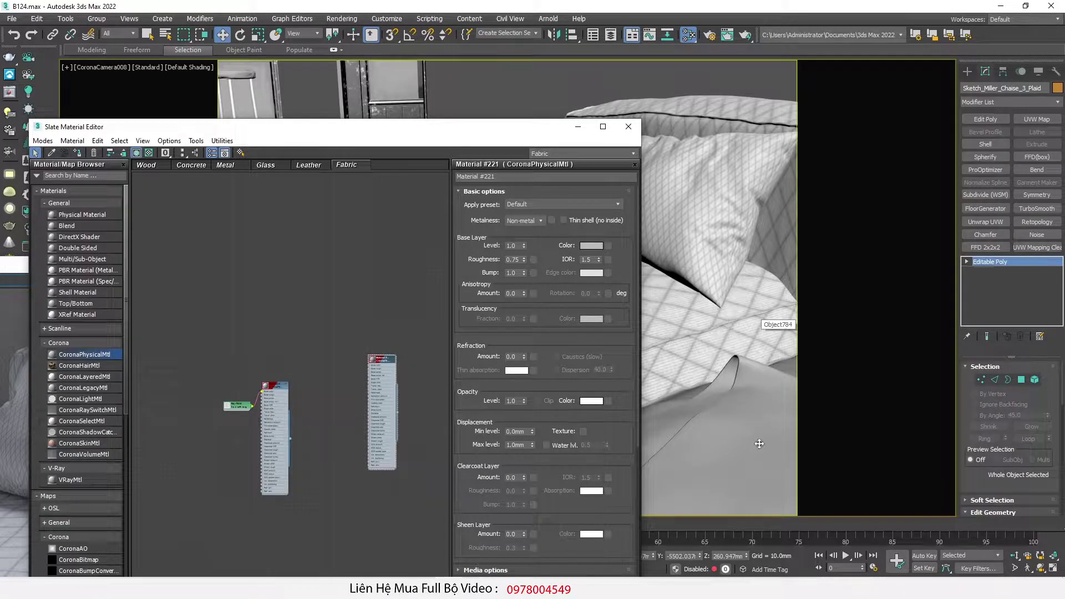
click(628, 127)
drag(292, 269, 618, 25)
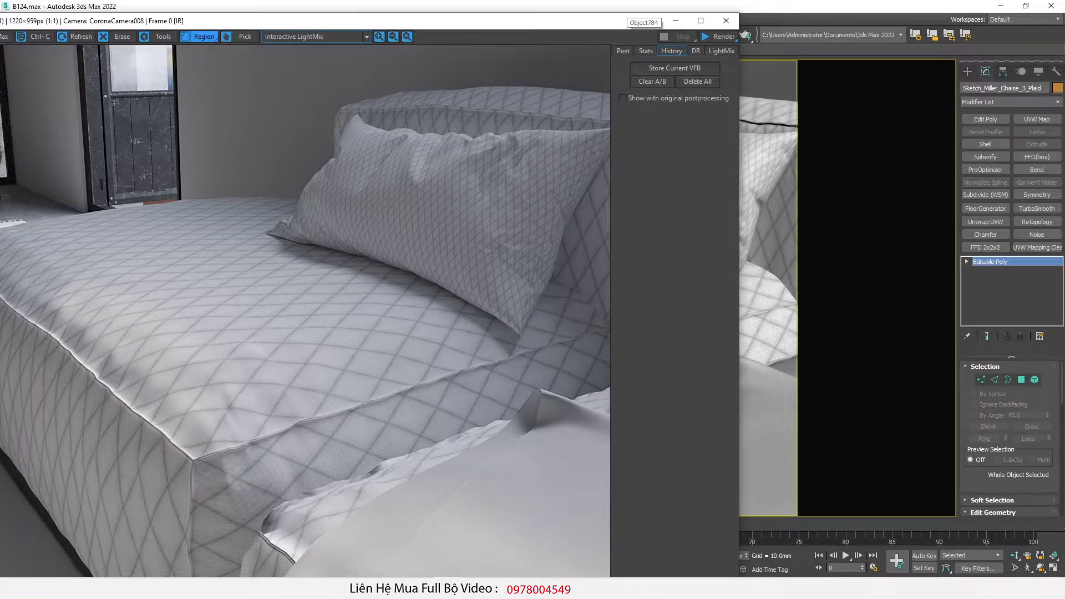
Open the reference photo Wool-fabric.jpeg from the Fabric Cotton folder and examine how the weave brightens along the folds.
key(alt+Tab)
drag(484, 131, 492, 129)
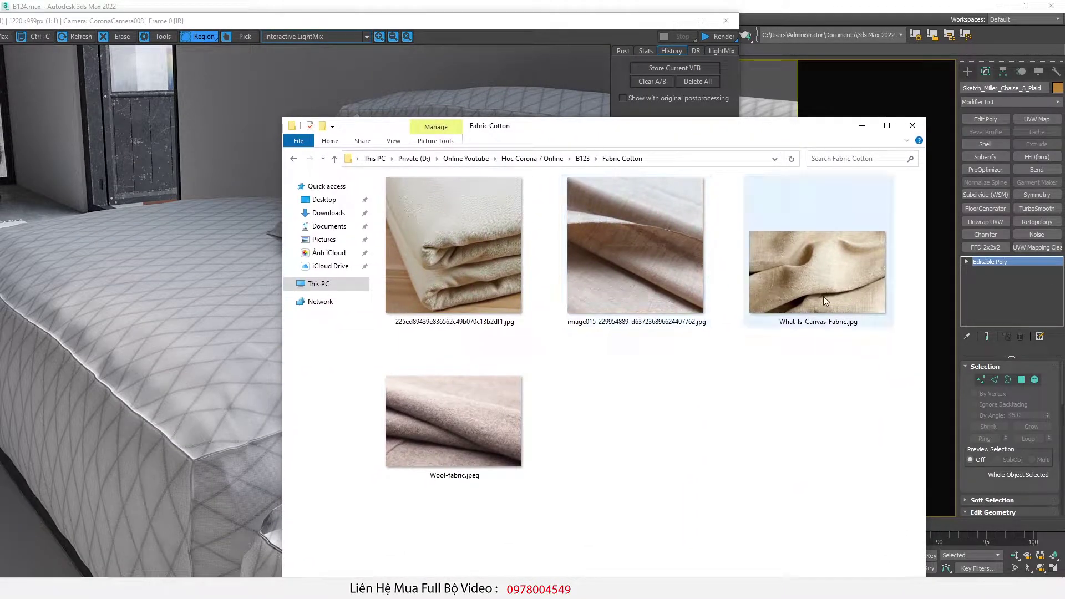
double_click(435, 398)
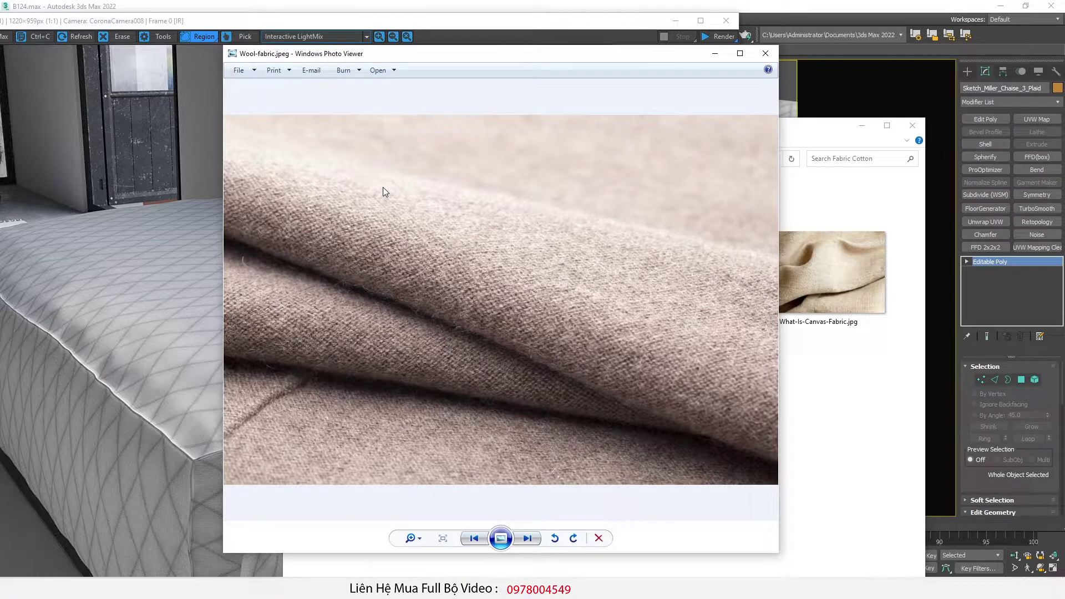
scroll(345, 285, up, 2)
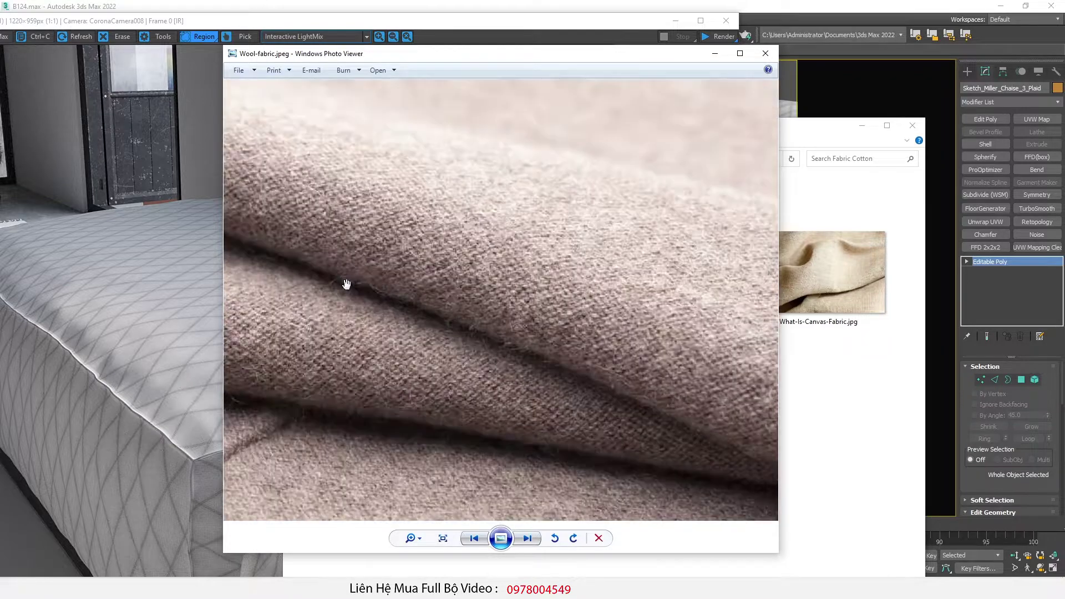
scroll(460, 320, down, 2)
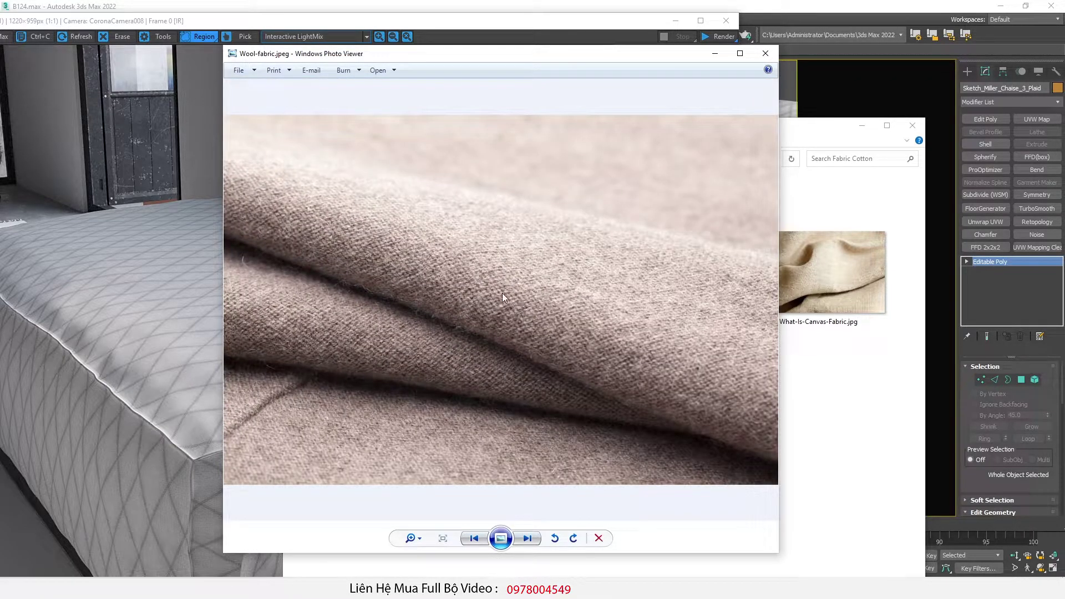
scroll(376, 292, up, 2)
scroll(418, 290, down, 2)
scroll(386, 269, up, 2)
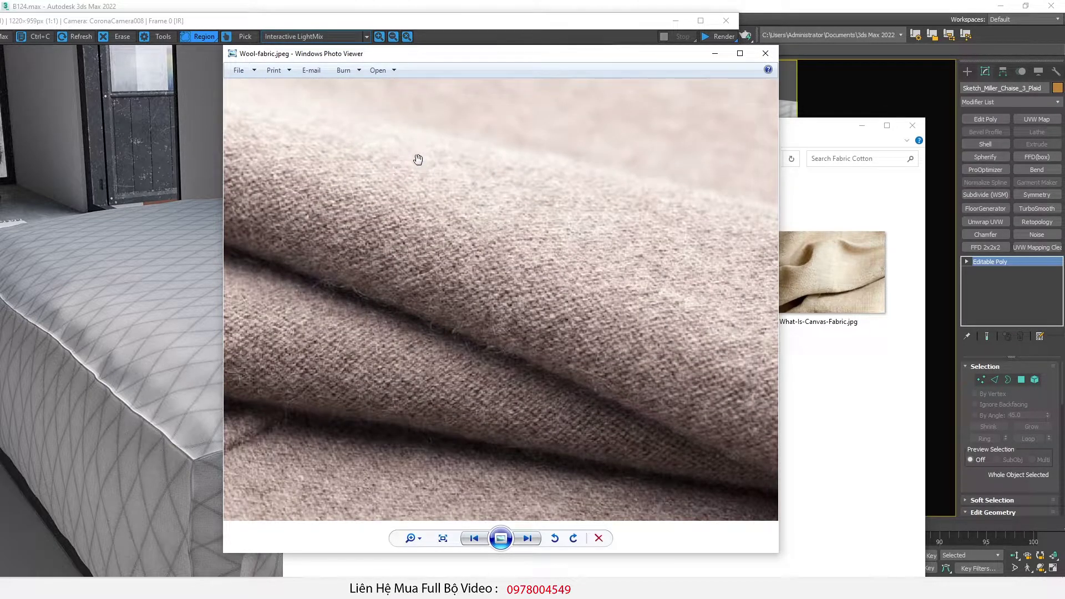
scroll(418, 160, down, 2)
scroll(336, 280, up, 2)
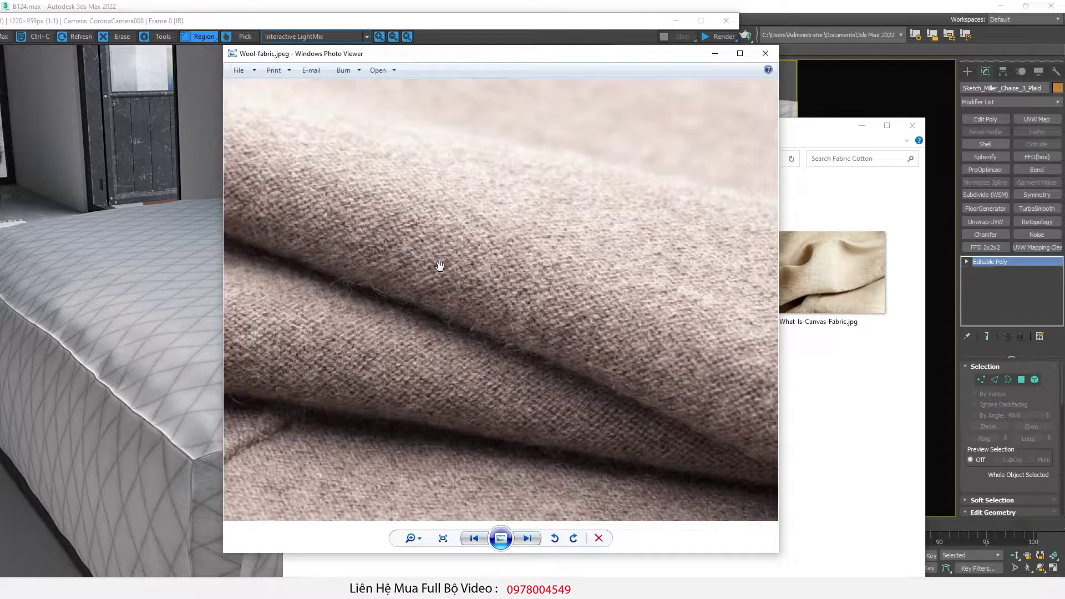
scroll(495, 302, up, 1)
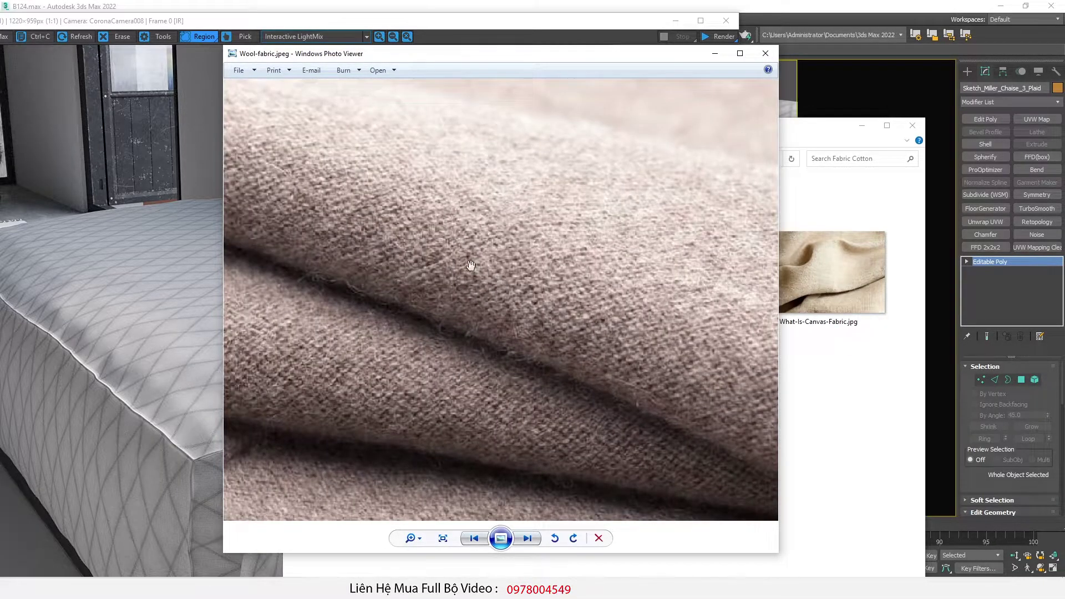
scroll(448, 279, down, 2)
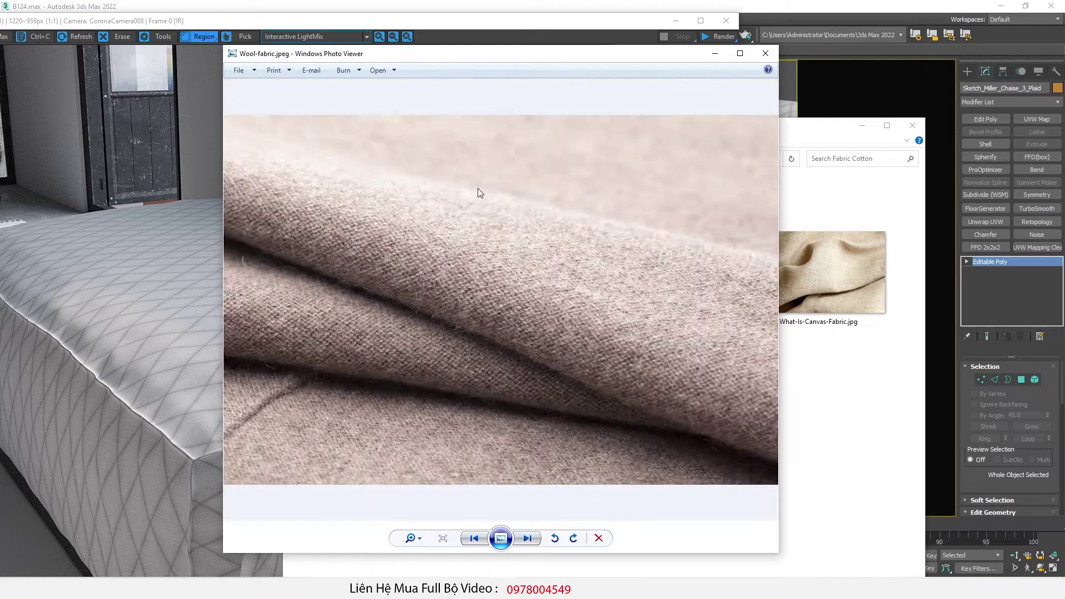
scroll(355, 275, up, 1)
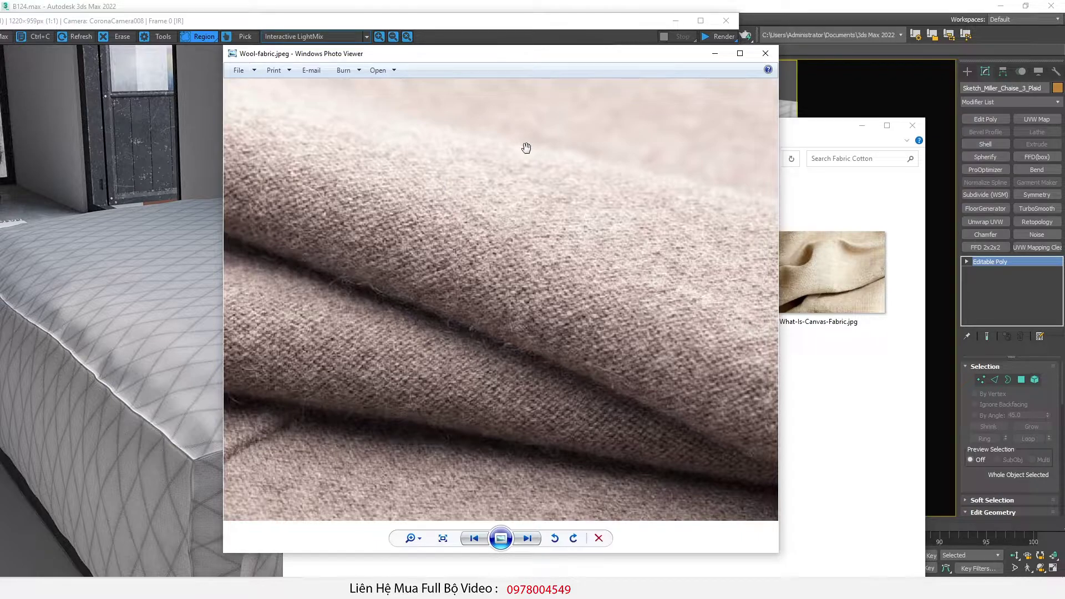
scroll(469, 134, up, 1)
scroll(452, 160, down, 2)
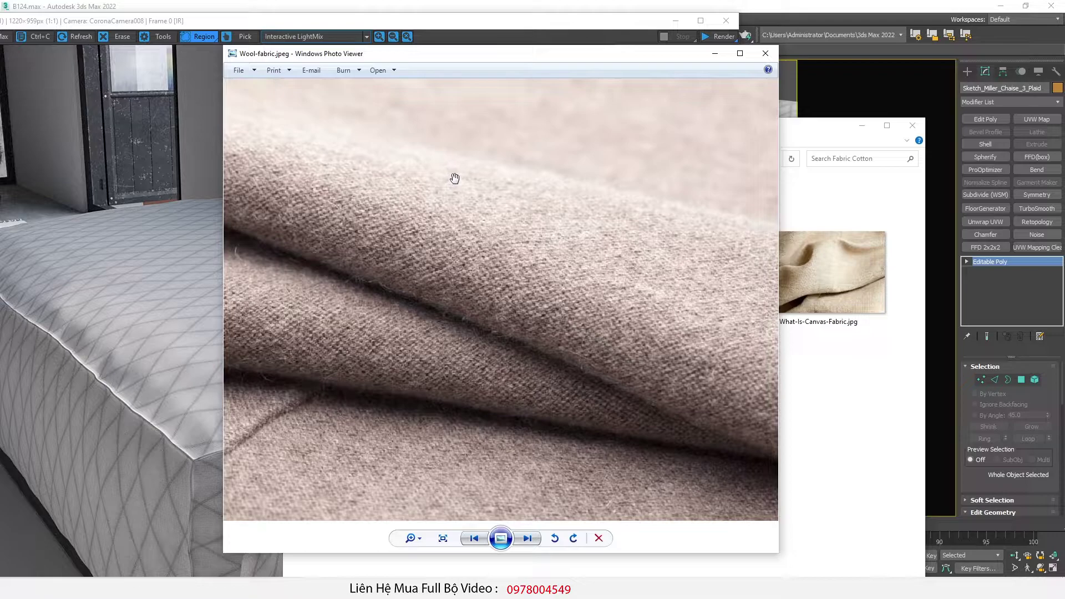
scroll(455, 179, down, 2)
Return to 3ds Max, select the sofa's backrest piece and add a Falloff map beside the bitmap node in the material editor.
click(805, 6)
click(782, 277)
key(m)
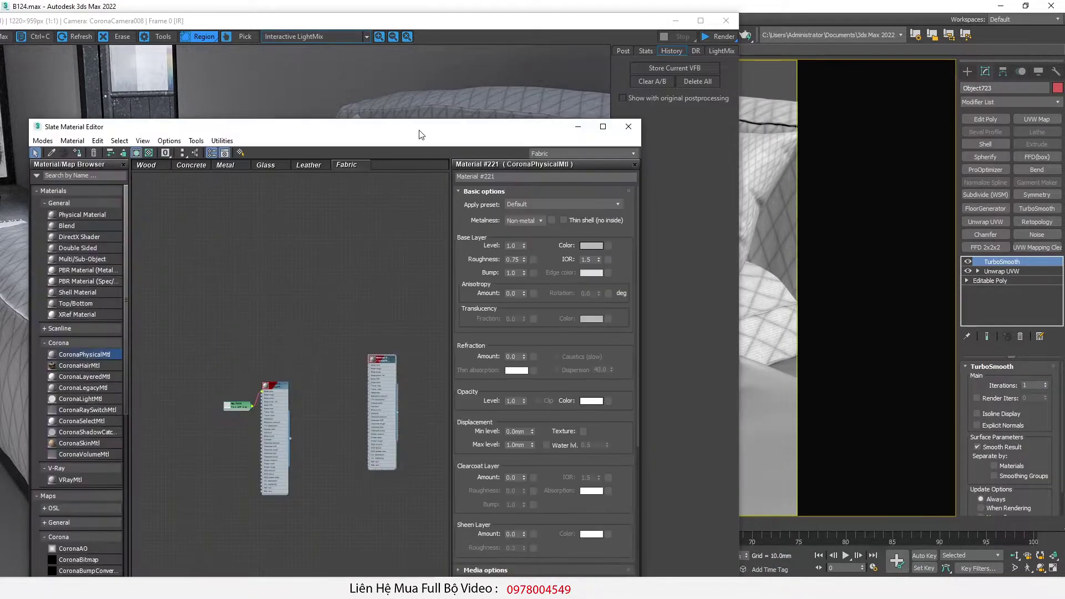
drag(416, 135, 815, 110)
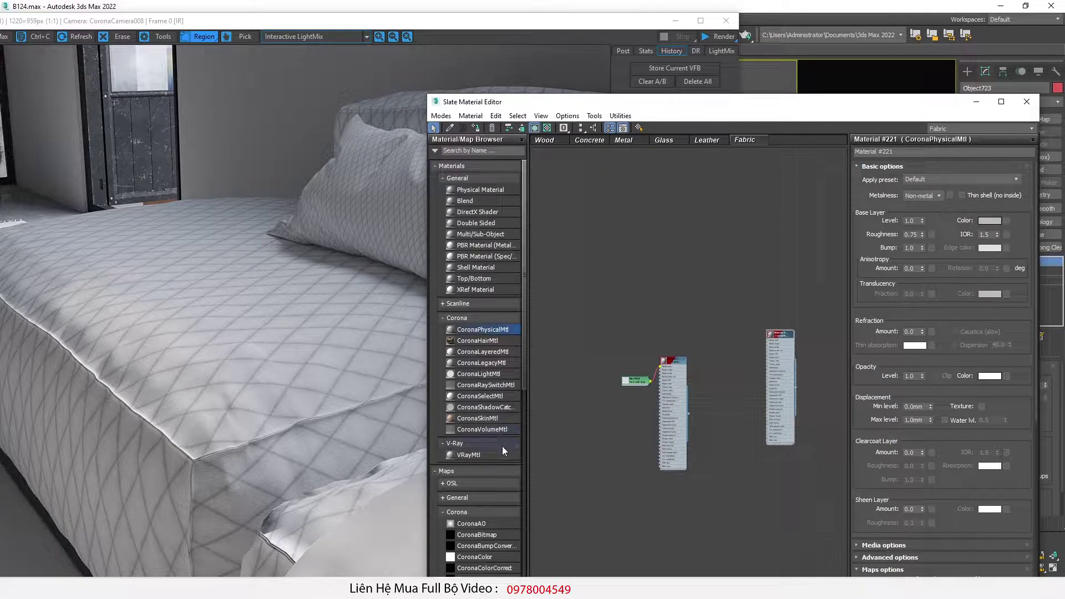
click(460, 498)
scroll(472, 505, down, 4)
drag(469, 500, 607, 400)
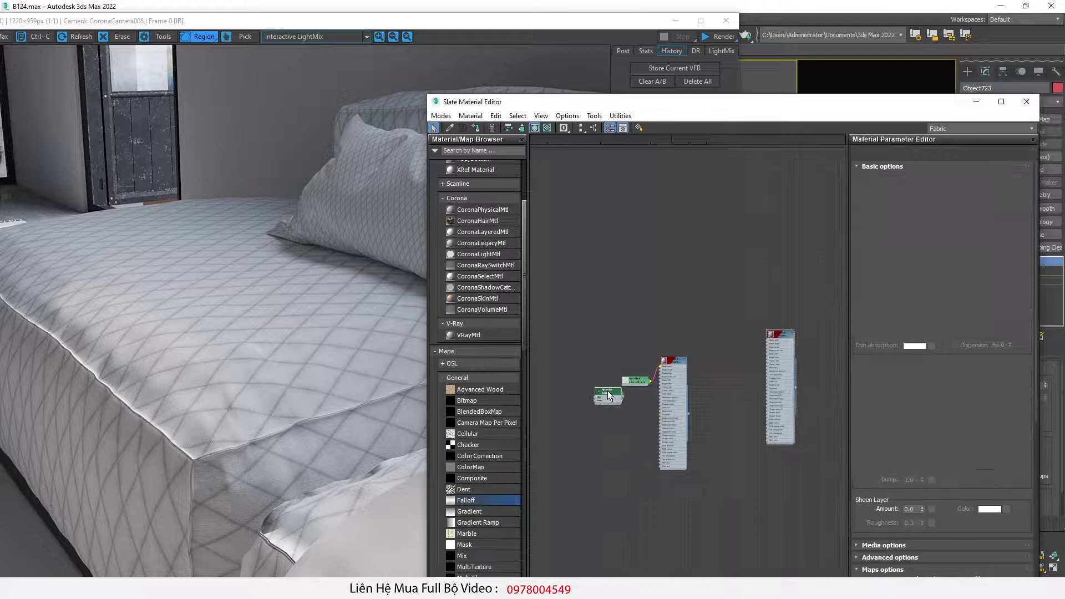
scroll(608, 397, up, 6)
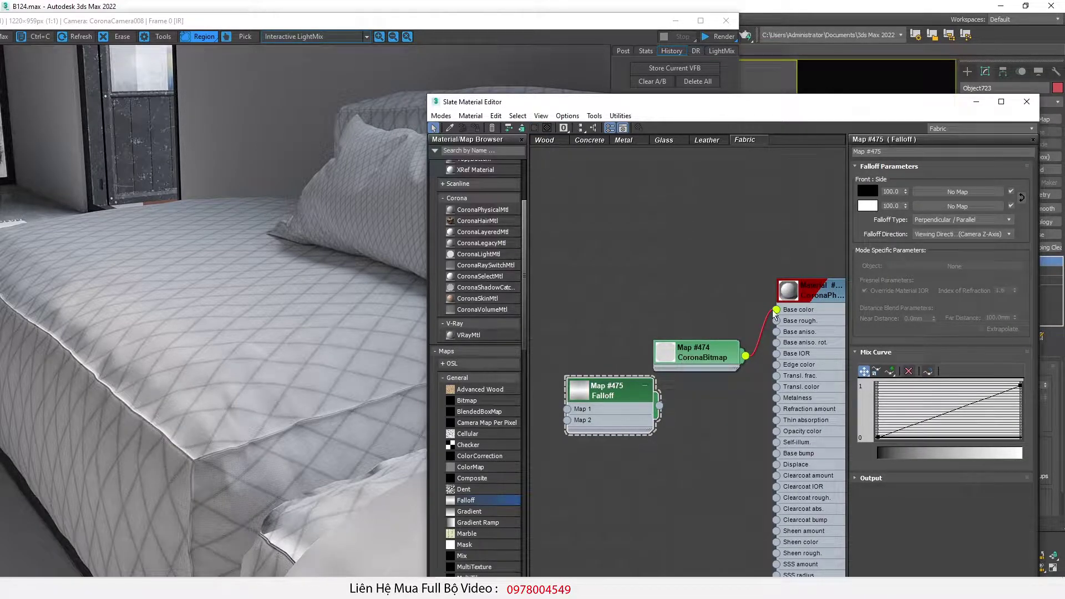
Check the front and side colours of the Falloff map, leaving both as they are.
click(868, 191)
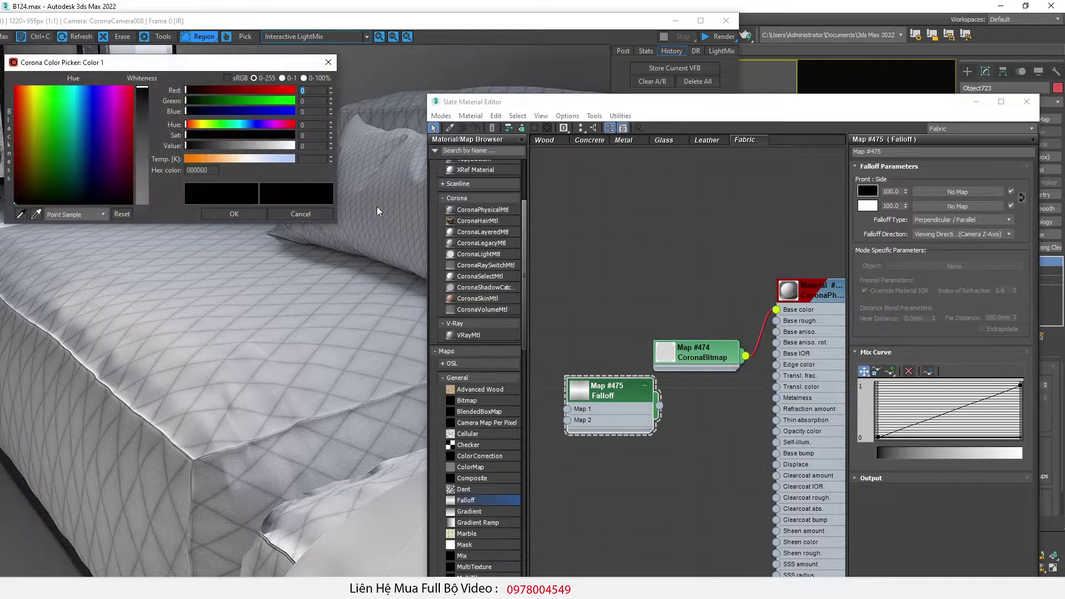
click(294, 213)
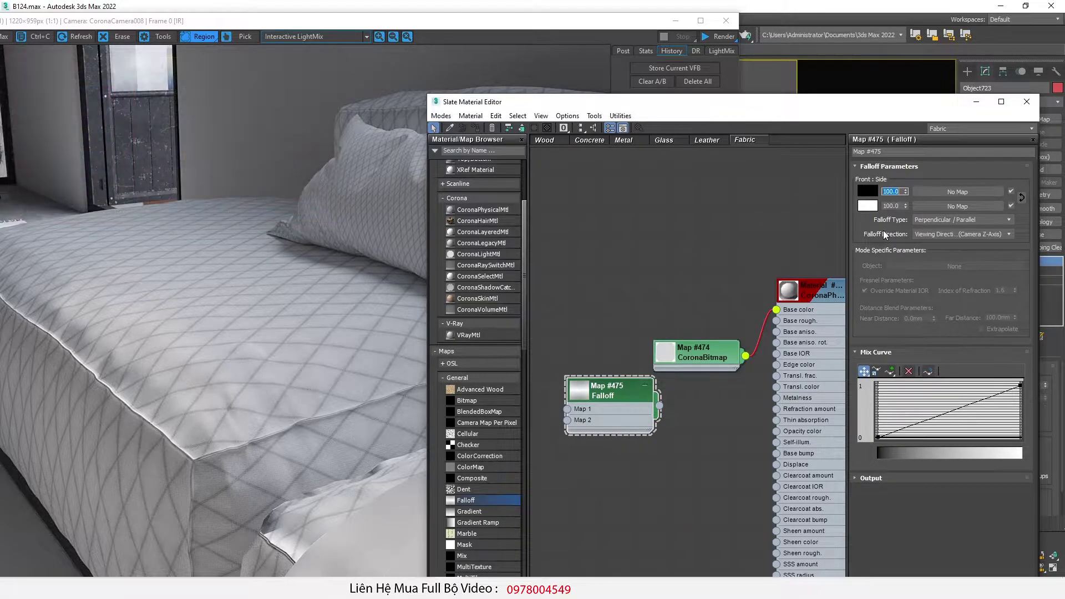
click(868, 205)
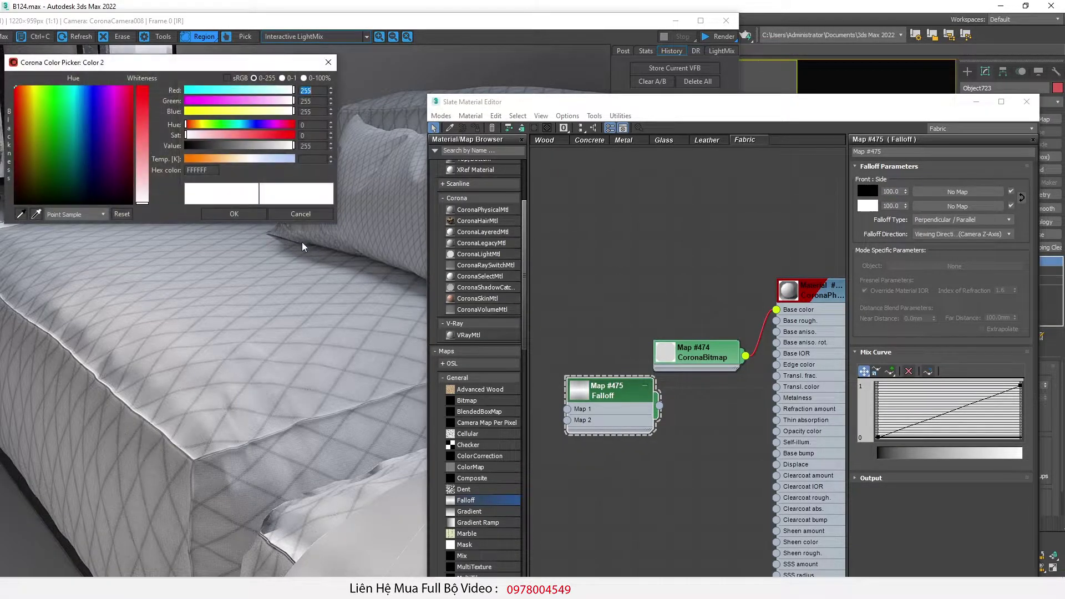
click(305, 217)
Connect the Falloff map to the material's Base color in place of the bitmap and bring the interactive render of the sofa into view.
drag(754, 110, 733, 106)
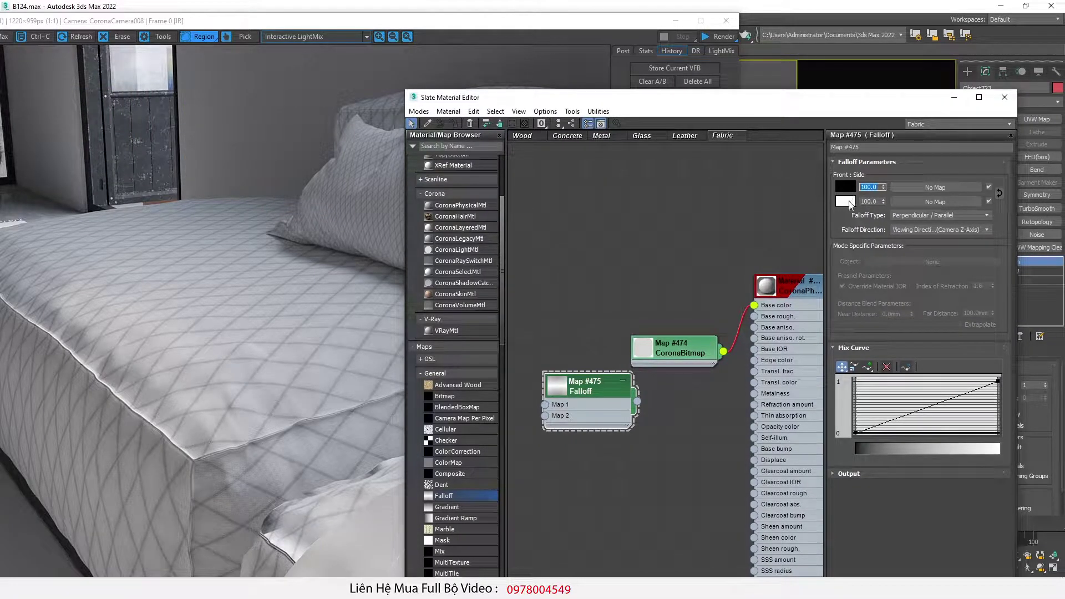
drag(502, 21, 502, 416)
drag(637, 401, 754, 306)
drag(674, 353, 612, 268)
drag(133, 418, 146, 102)
drag(408, 103, 532, 27)
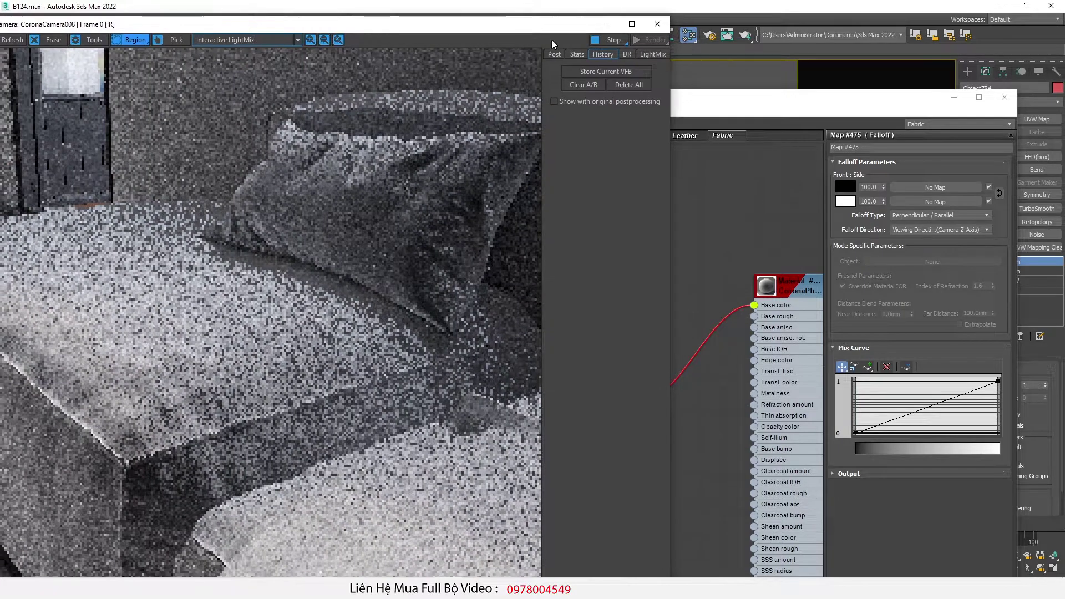
drag(708, 109, 659, 105)
Set the Falloff's front colour to red FF0000 and its side colour to green 21FF00, keeping the render visible beside the material editor.
click(860, 184)
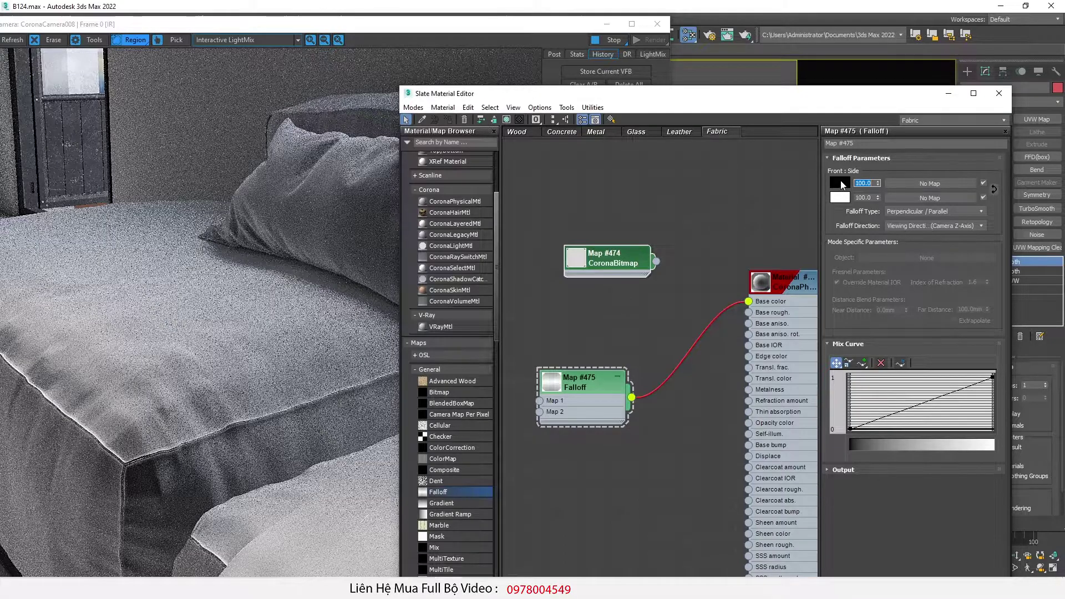
click(839, 182)
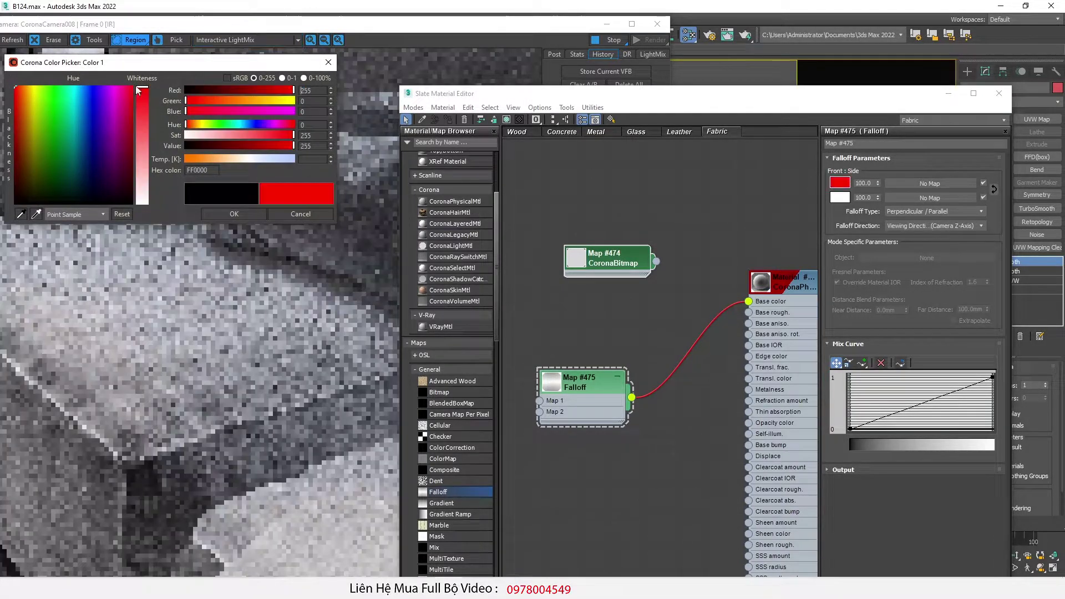
click(234, 213)
click(840, 197)
click(51, 85)
click(141, 87)
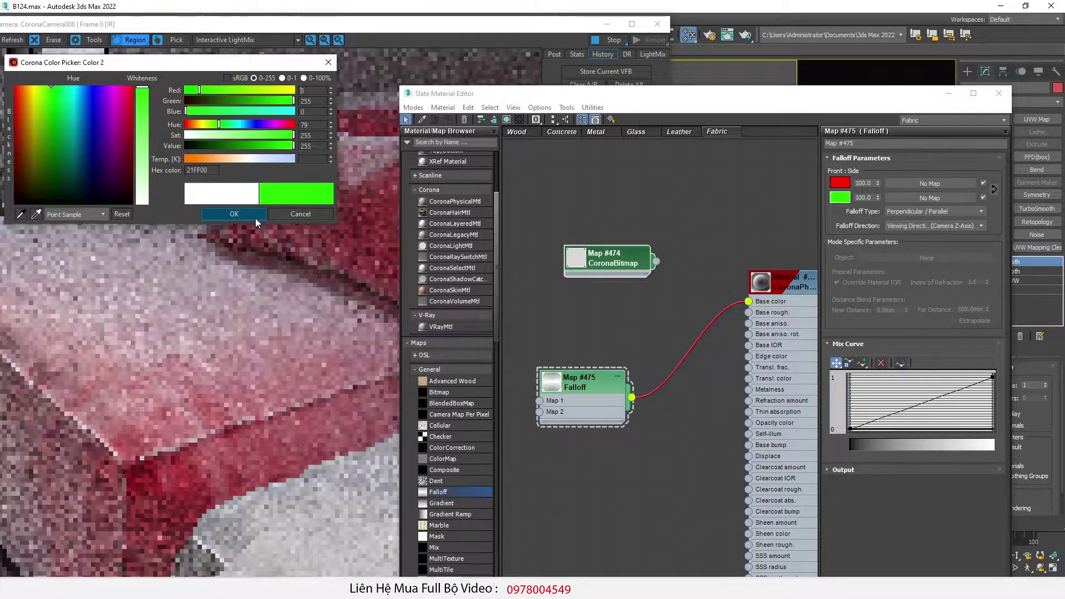
click(255, 215)
drag(267, 22, 354, 15)
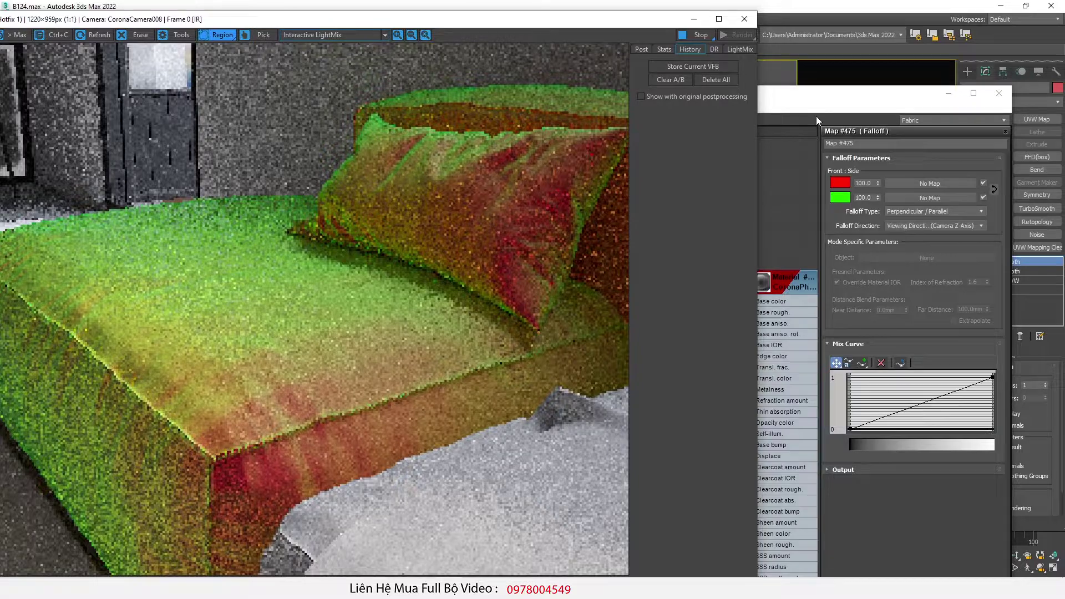
drag(820, 99, 823, 85)
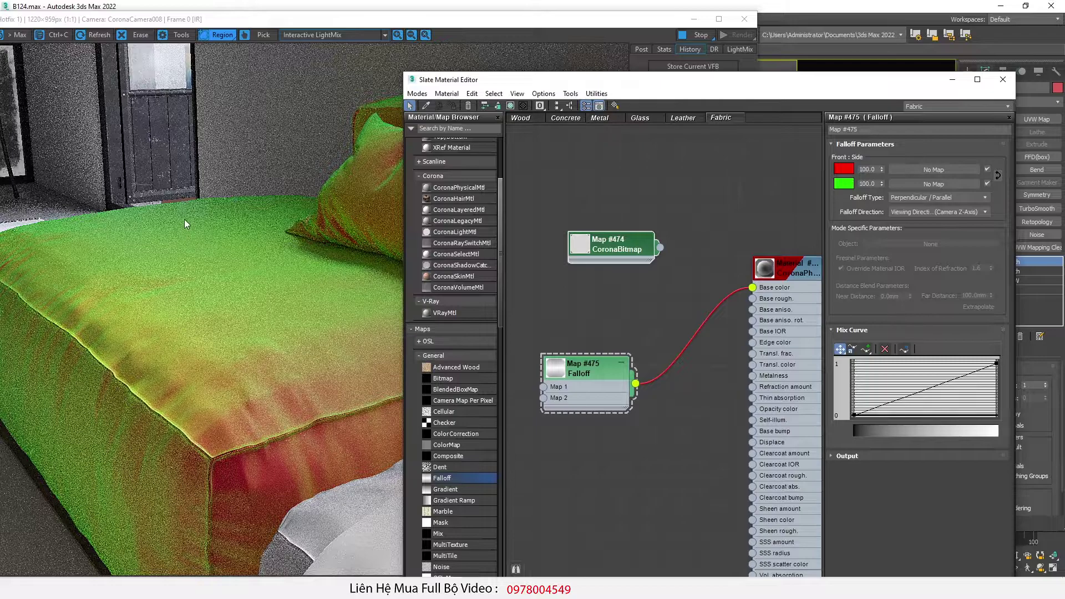
Make both Mix Curve end points Bezier-Corner and bend the curve so it stays low and rises steeply only near the end.
right_click(856, 414)
click(890, 447)
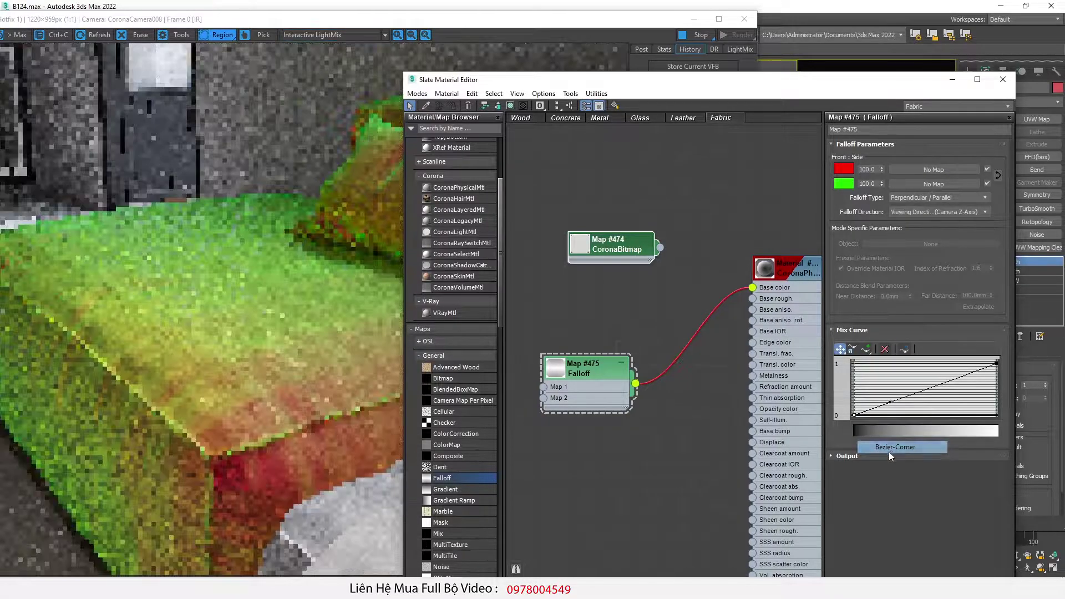
drag(890, 401, 979, 415)
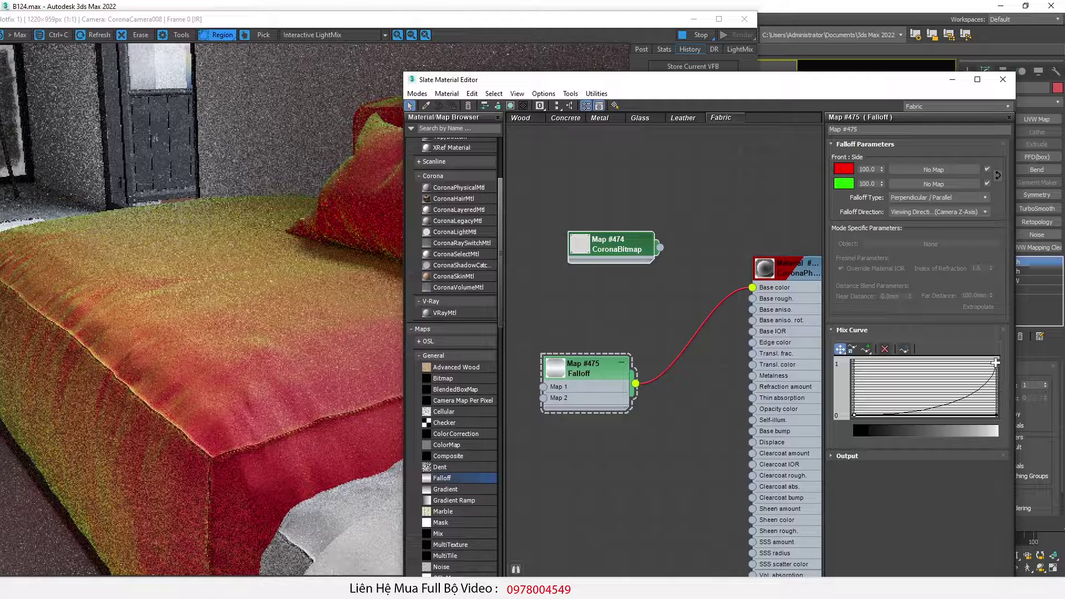
right_click(1000, 383)
click(1021, 401)
drag(961, 377, 989, 413)
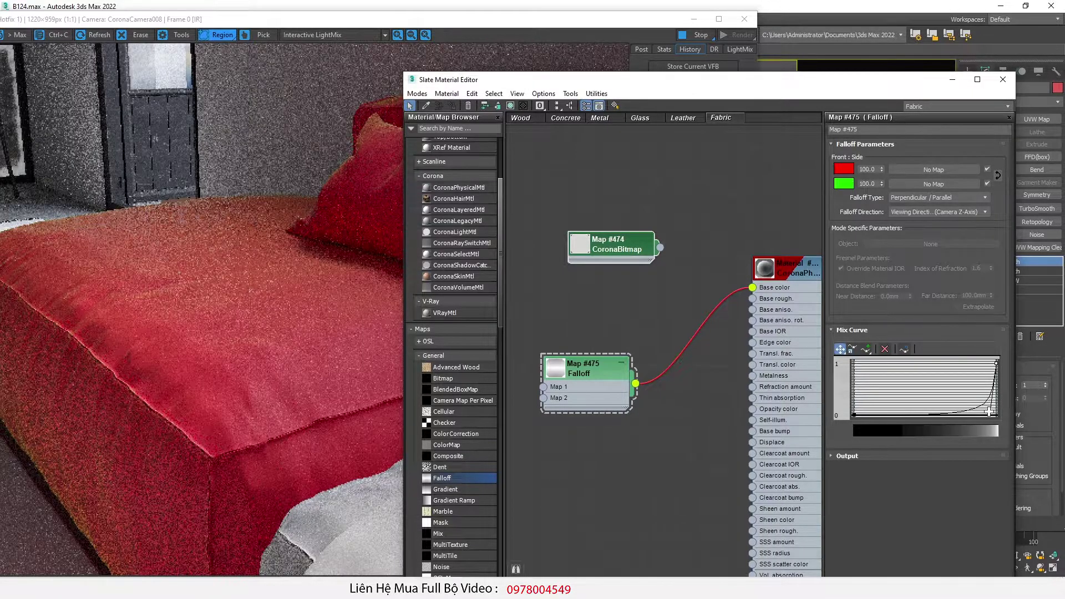
Examine in the render how the red and green Falloff colours spread over the sofa's seat, edges and pillow.
drag(589, 75, 659, 72)
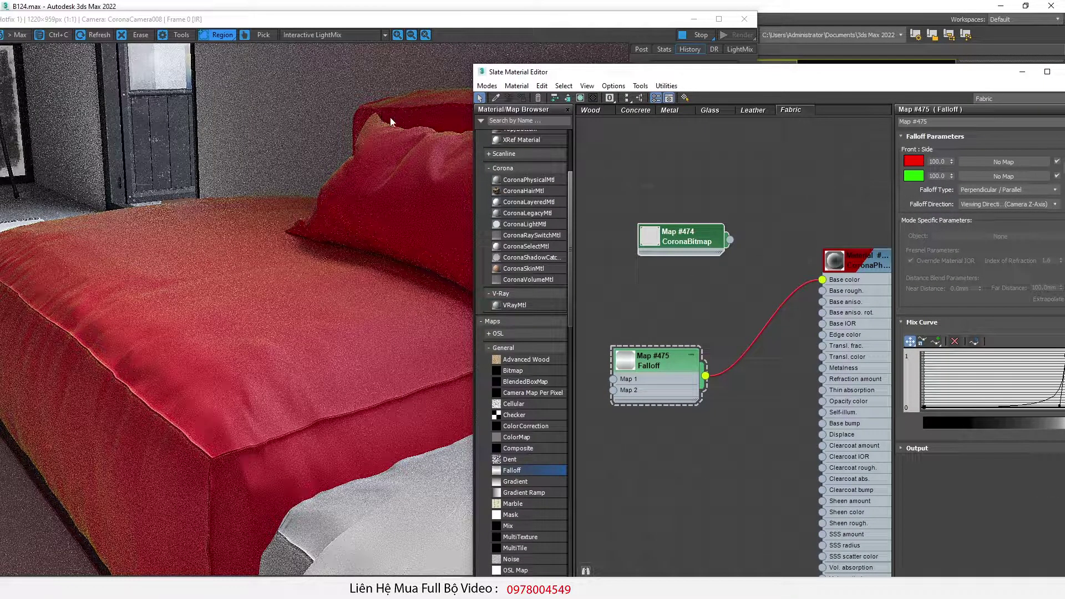
drag(639, 74, 546, 80)
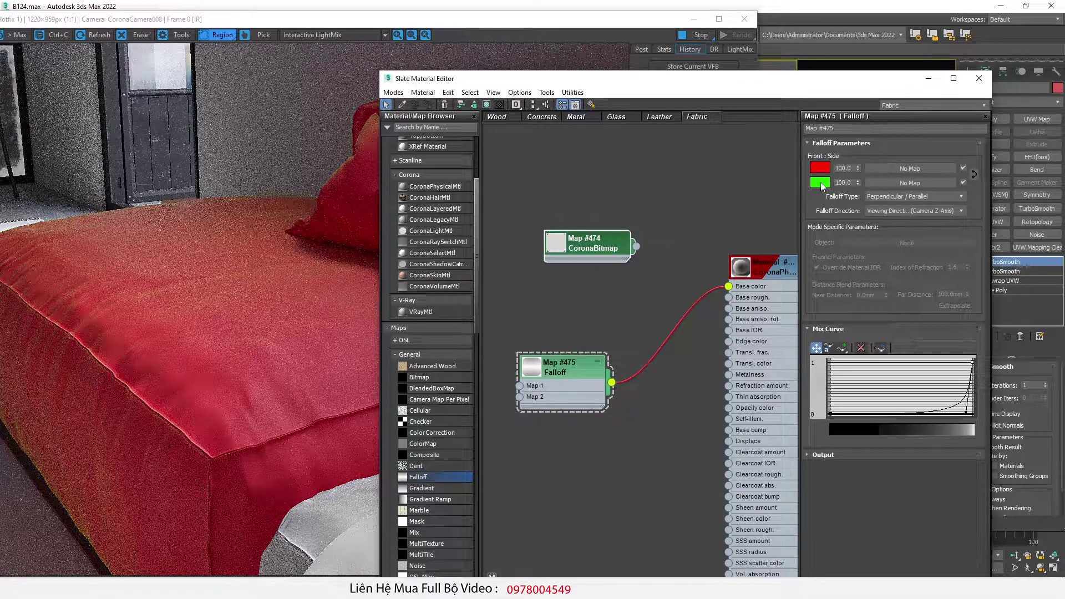
drag(537, 83, 661, 90)
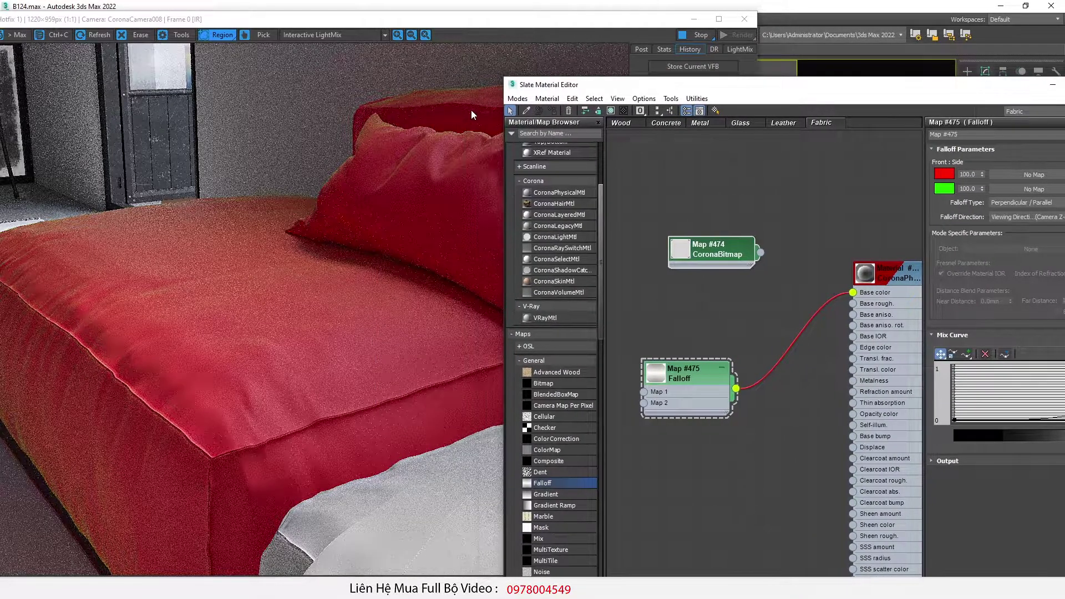
scroll(471, 115, up, 1)
scroll(469, 161, down, 1)
scroll(213, 194, up, 2)
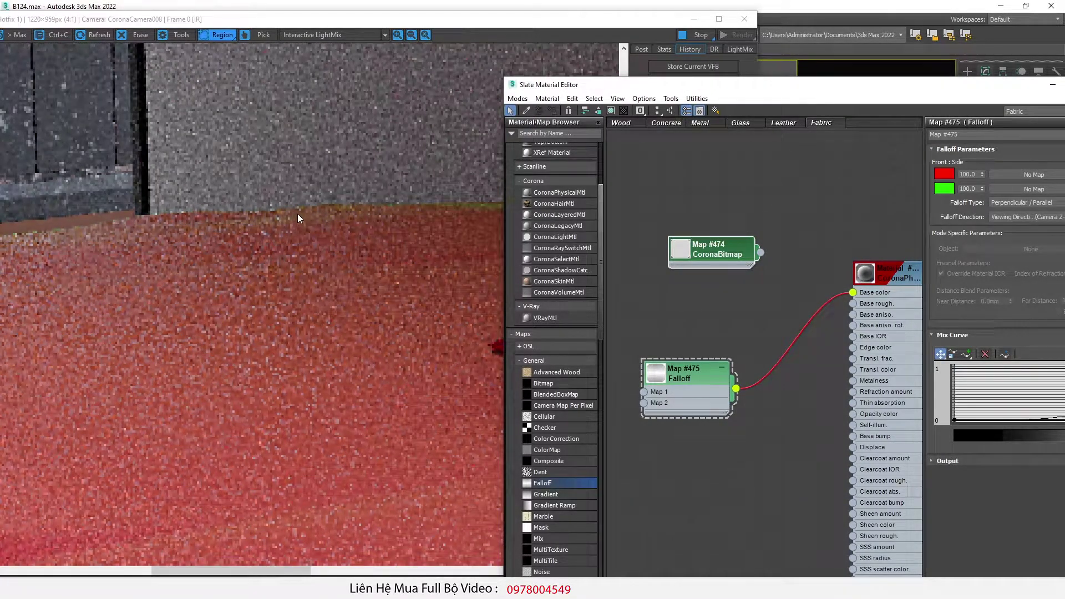
scroll(299, 216, down, 2)
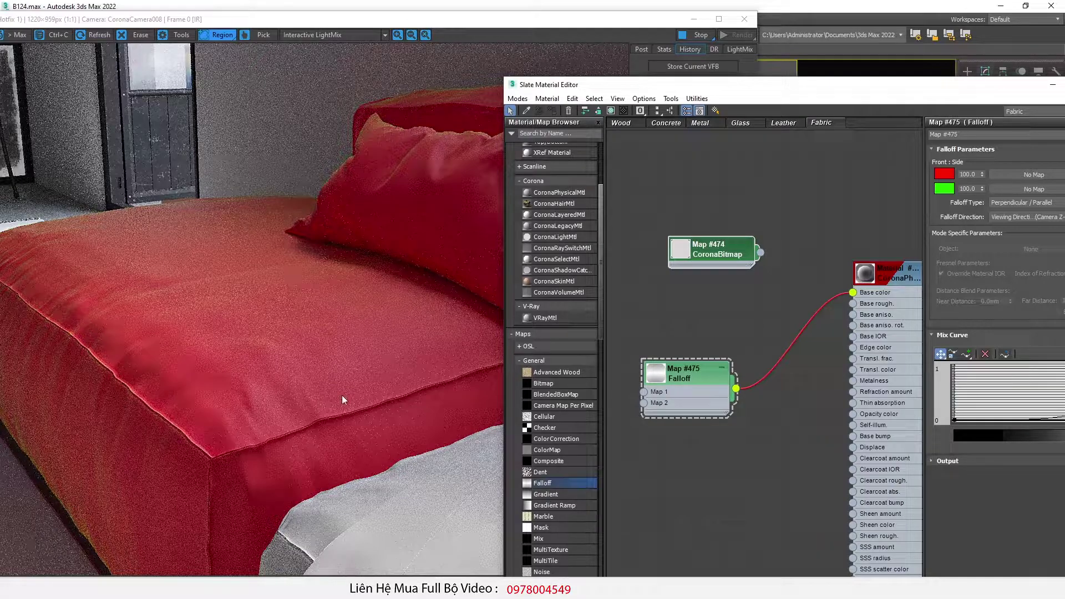
Raise the Mix Curve's end-point handle for a more gradual climb and compare the render with the wool and cotton reference photos.
drag(780, 91, 721, 90)
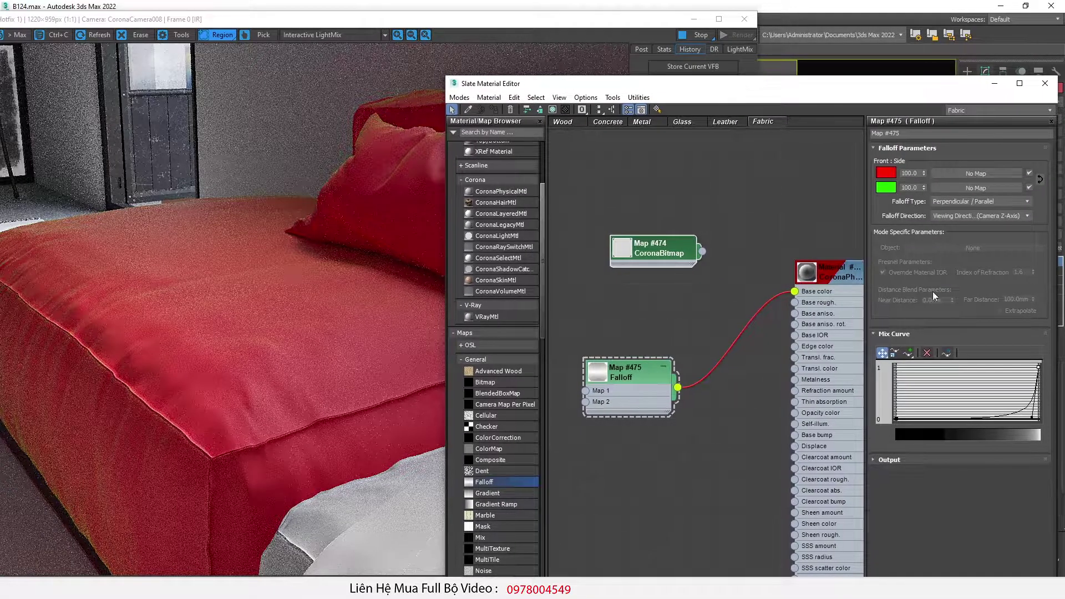
drag(1033, 418, 1022, 397)
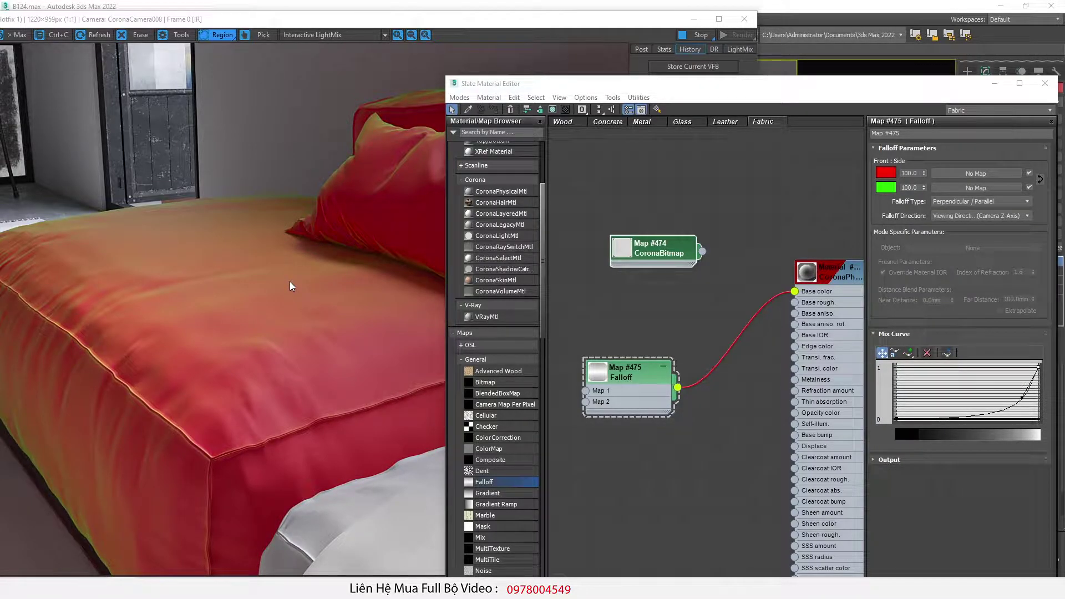
scroll(172, 430, up, 1)
scroll(172, 431, down, 1)
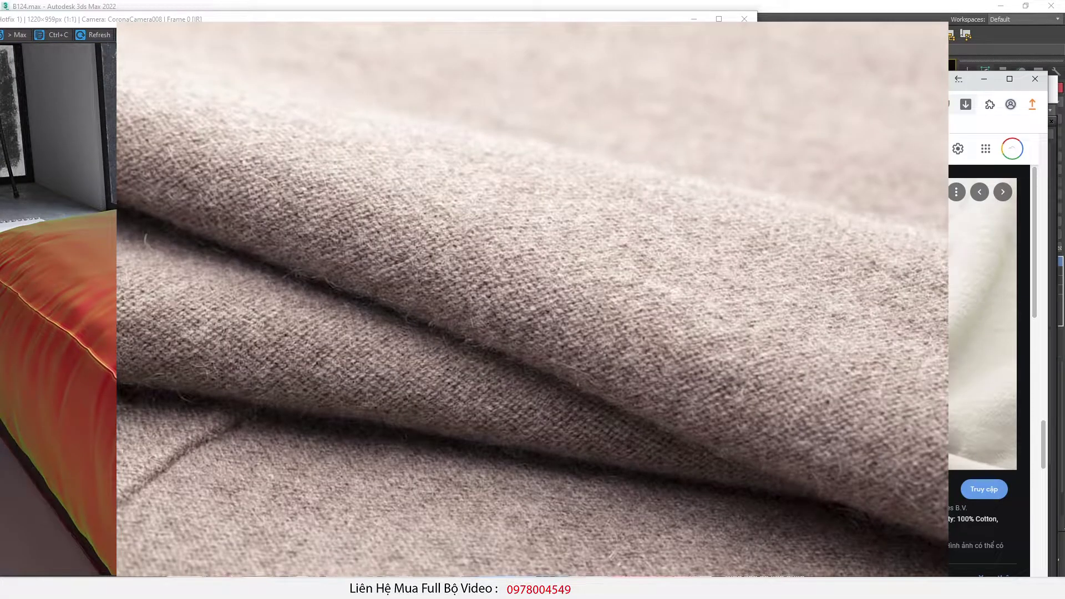
scroll(438, 372, down, 5)
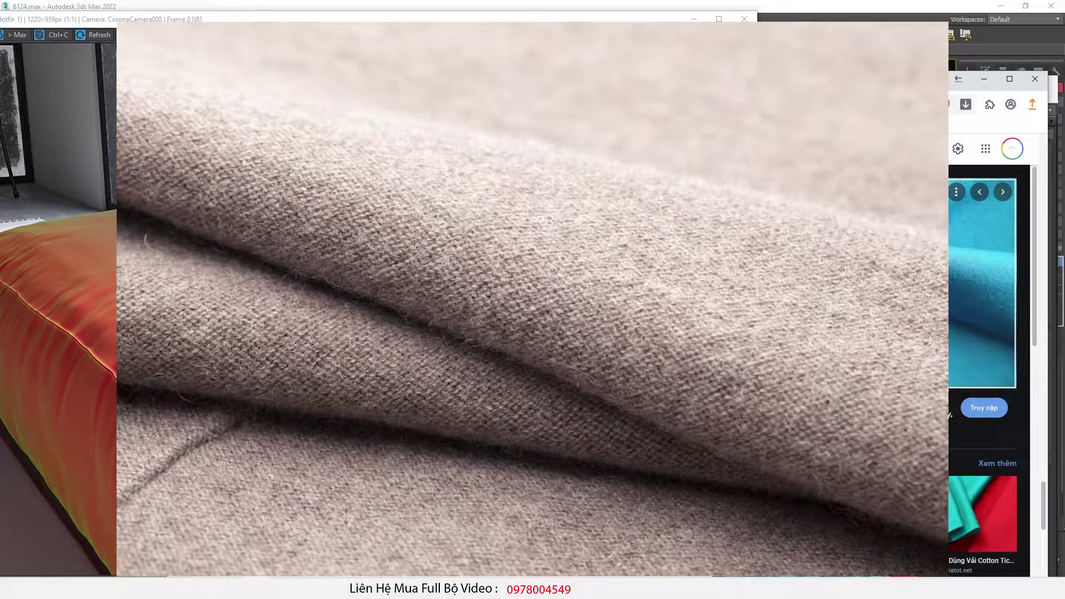
scroll(988, 366, down, 4)
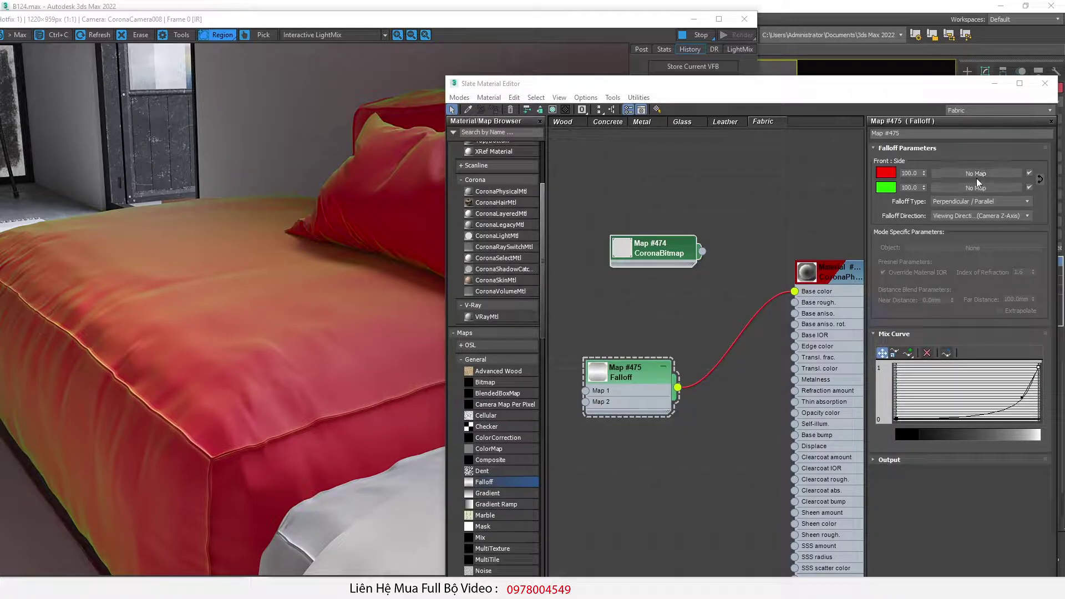
Move the CoronaBitmap node beside the input side of the Falloff node and open its parameters.
scroll(607, 386, down, 3)
middle_drag(607, 387, 732, 335)
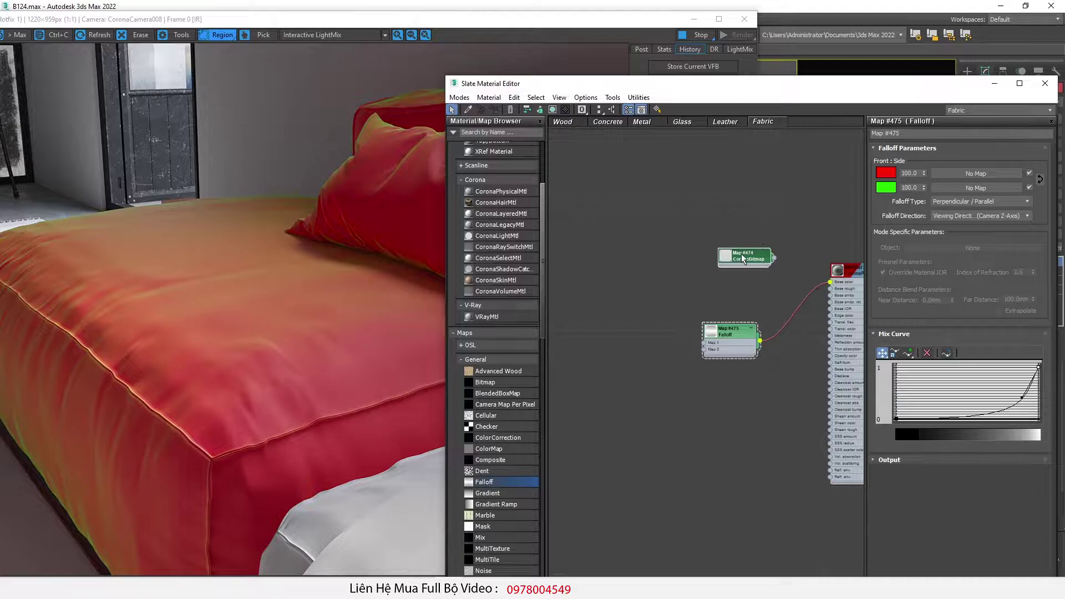
drag(740, 255, 662, 362)
scroll(723, 351, up, 2)
double_click(641, 346)
Switch to File Explorer, open black_and_white_checkered_fabric_26_39 in 4K Physical 2 Fabrics and examine its diffuse texture up close.
click(93, 588)
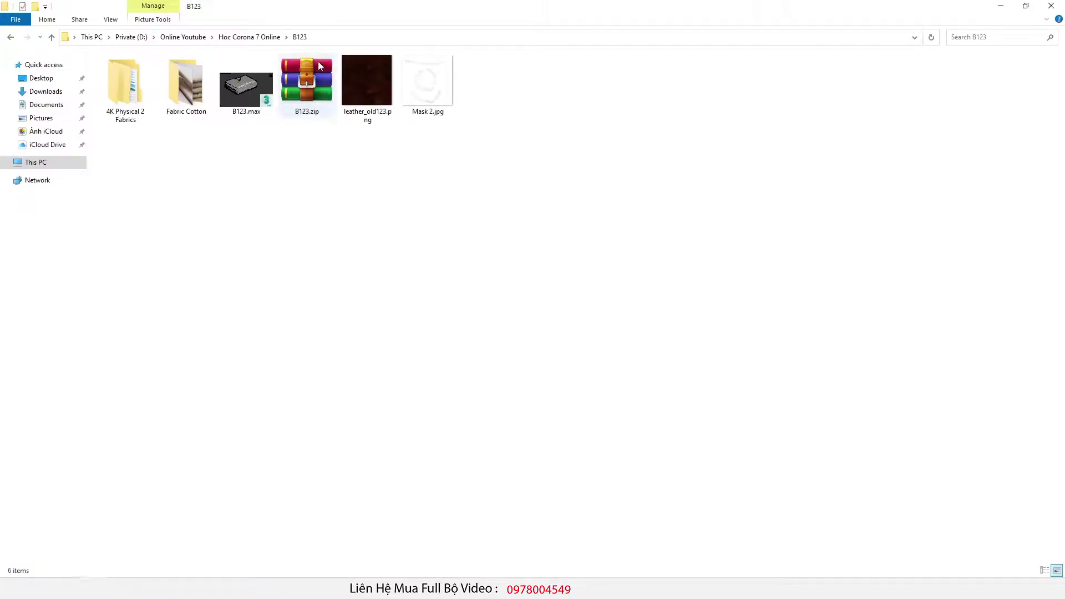
double_click(143, 72)
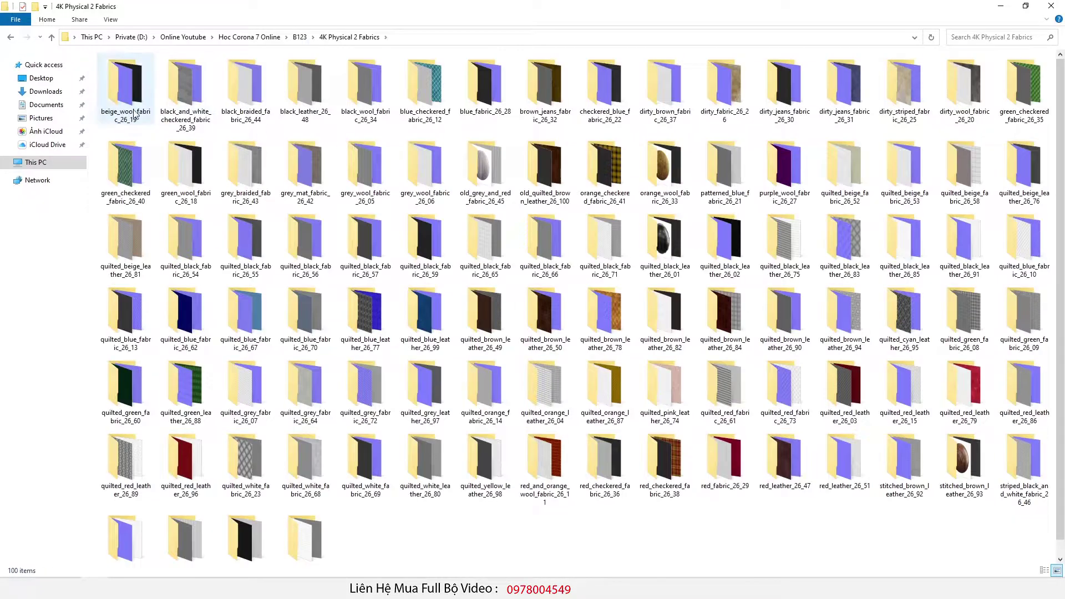
double_click(191, 83)
click(194, 82)
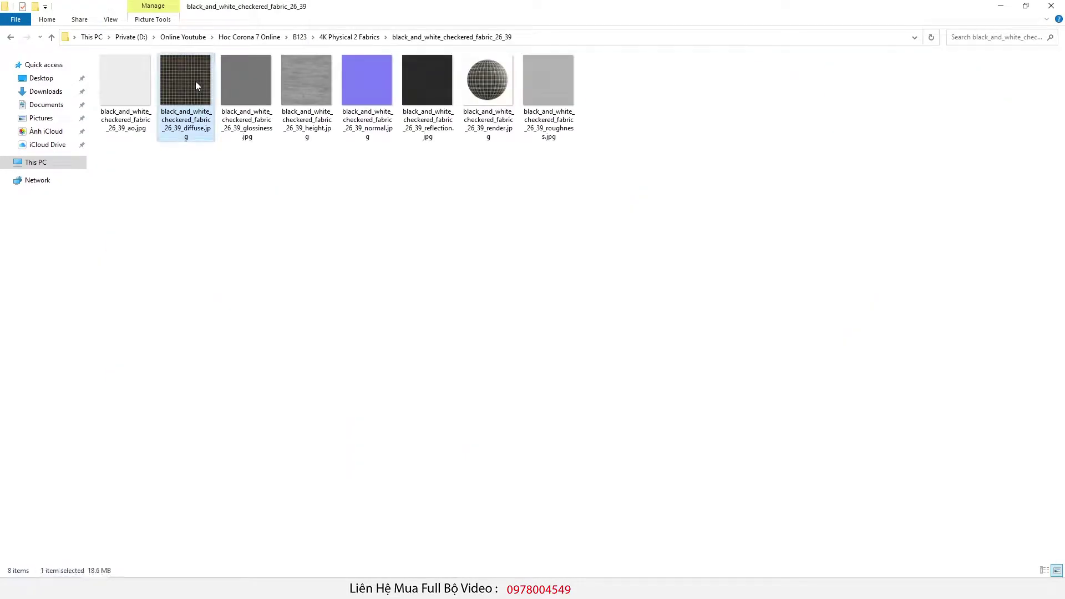
double_click(196, 82)
scroll(233, 307, up, 2)
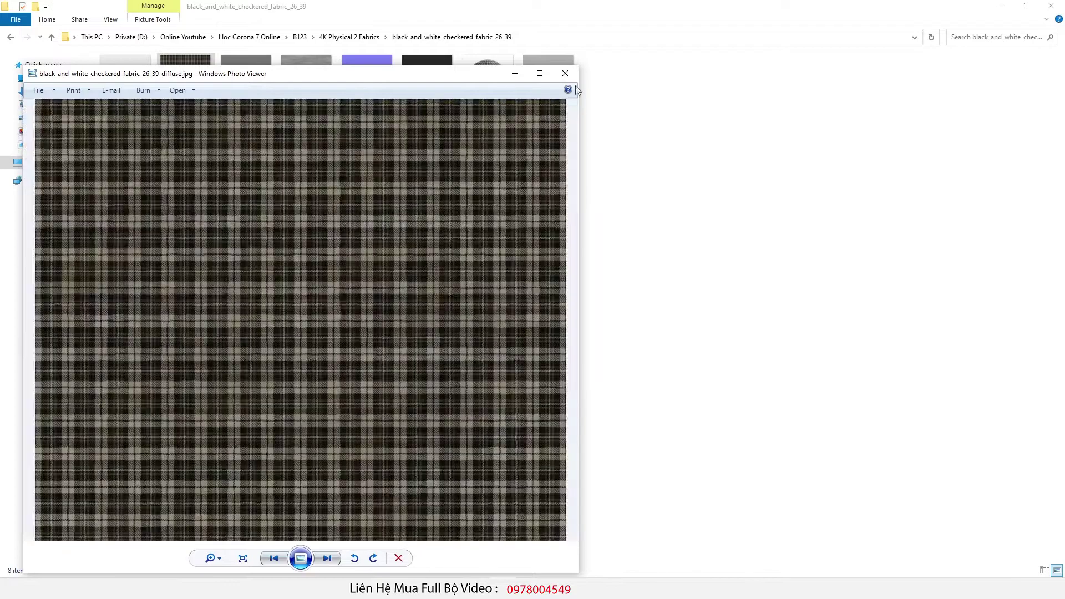
click(565, 73)
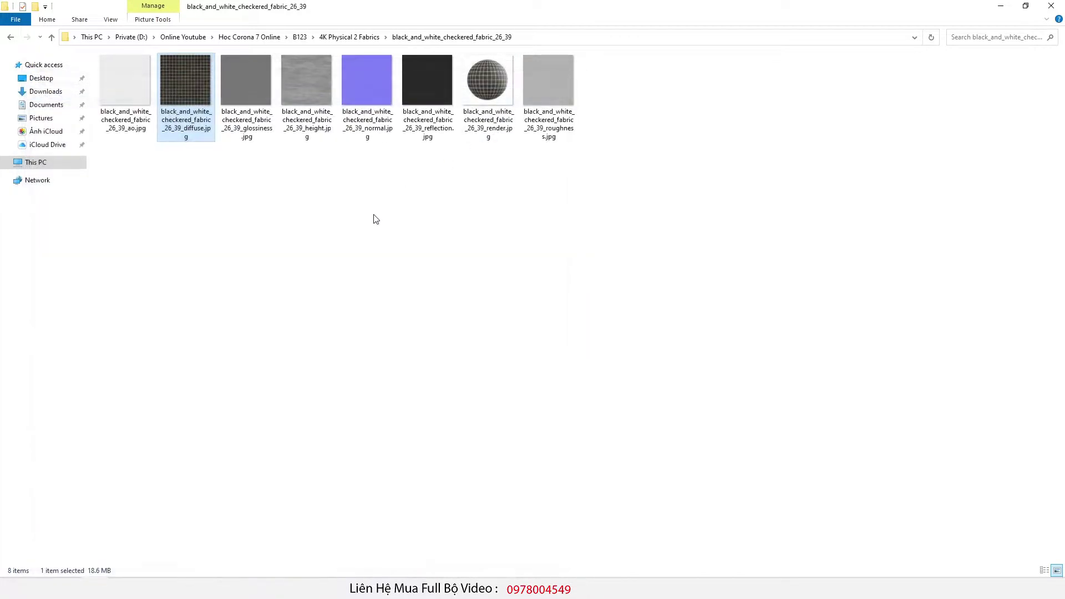
Examine the weave detail in the checkered fabric's normal map.
double_click(371, 99)
scroll(219, 203, up, 2)
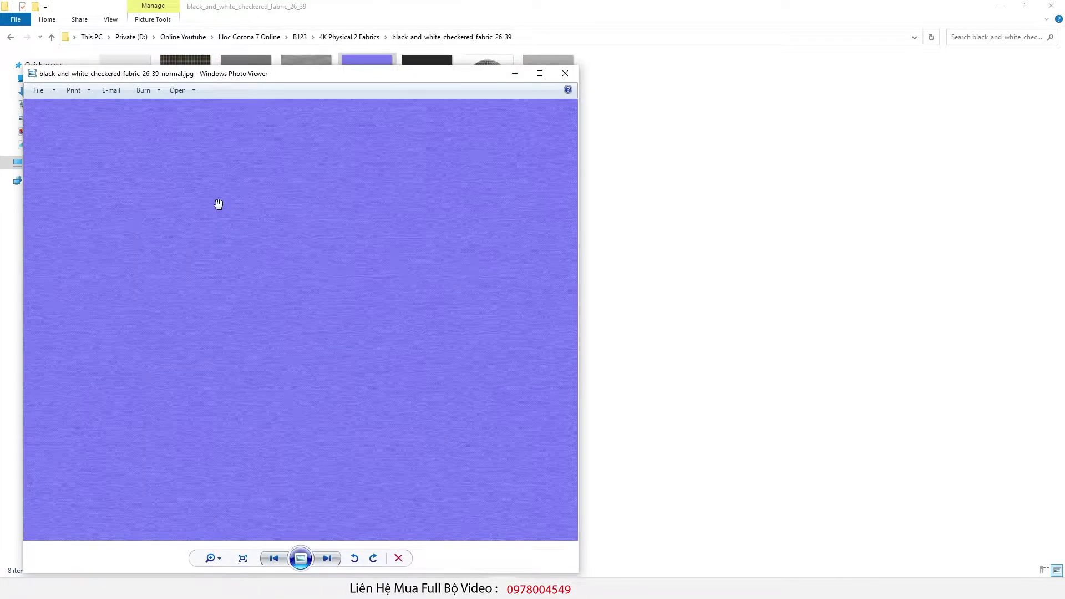
scroll(207, 232, down, 1)
scroll(214, 241, up, 2)
scroll(215, 240, down, 2)
click(564, 74)
Examine the checkered fabric's ao and glossiness maps in the photo viewer.
double_click(126, 74)
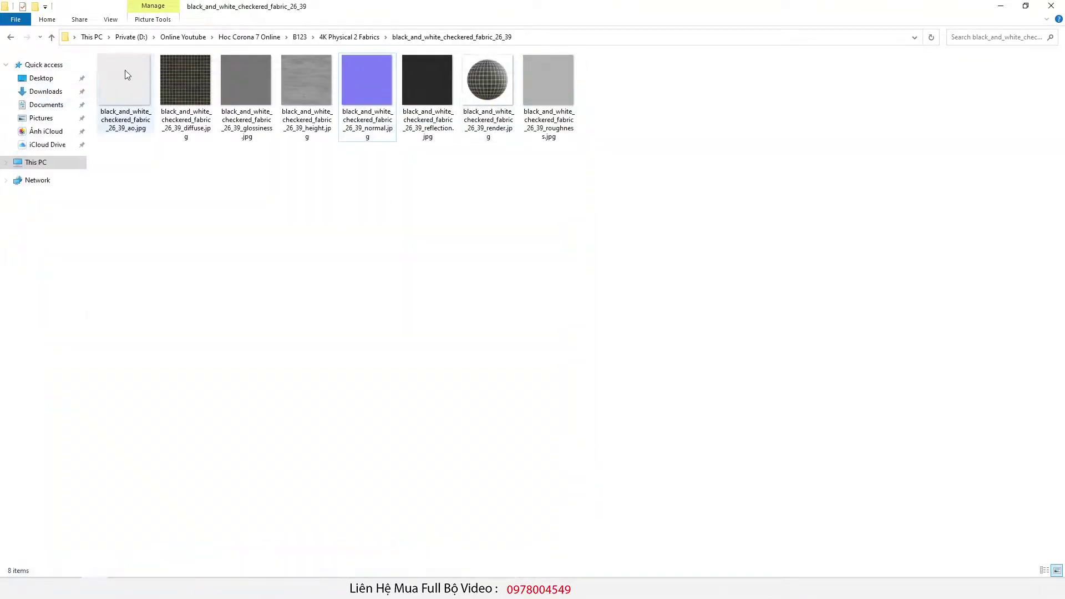
scroll(281, 257, up, 2)
scroll(275, 286, down, 2)
scroll(274, 286, up, 2)
click(565, 74)
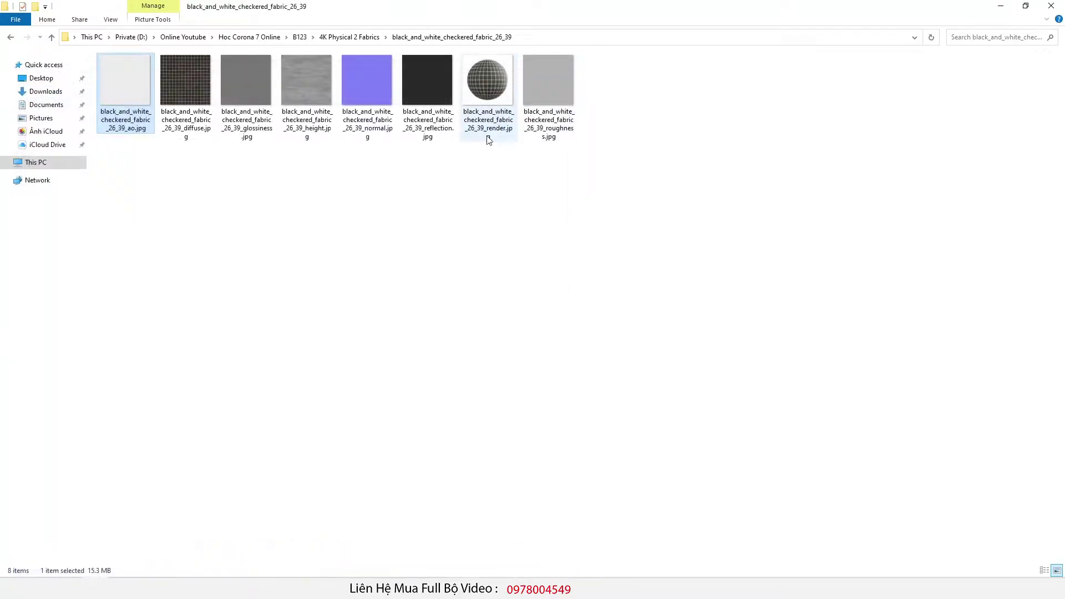
click(250, 77)
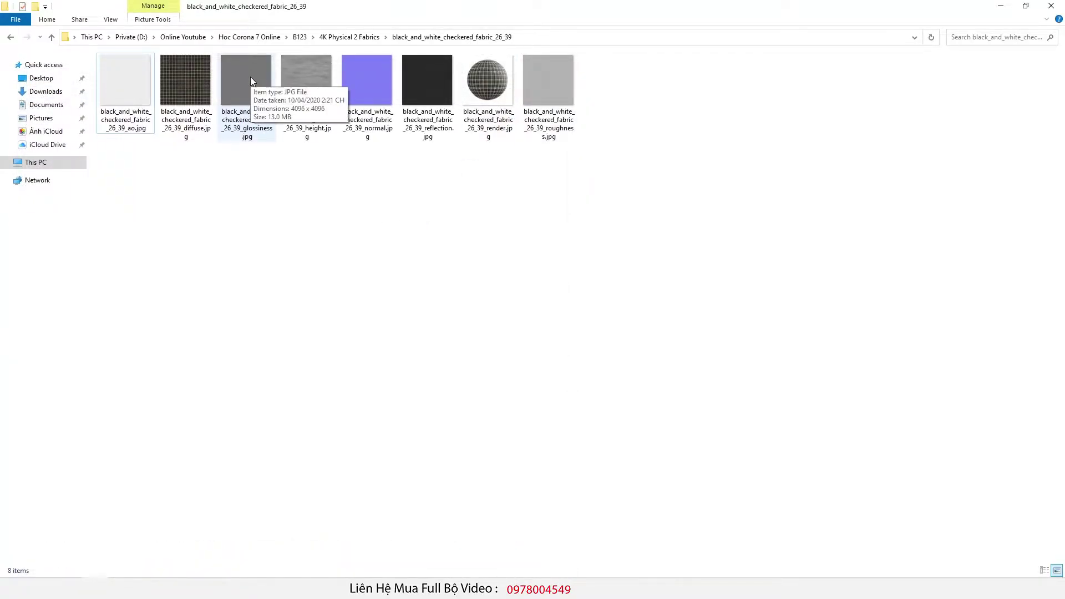
double_click(250, 79)
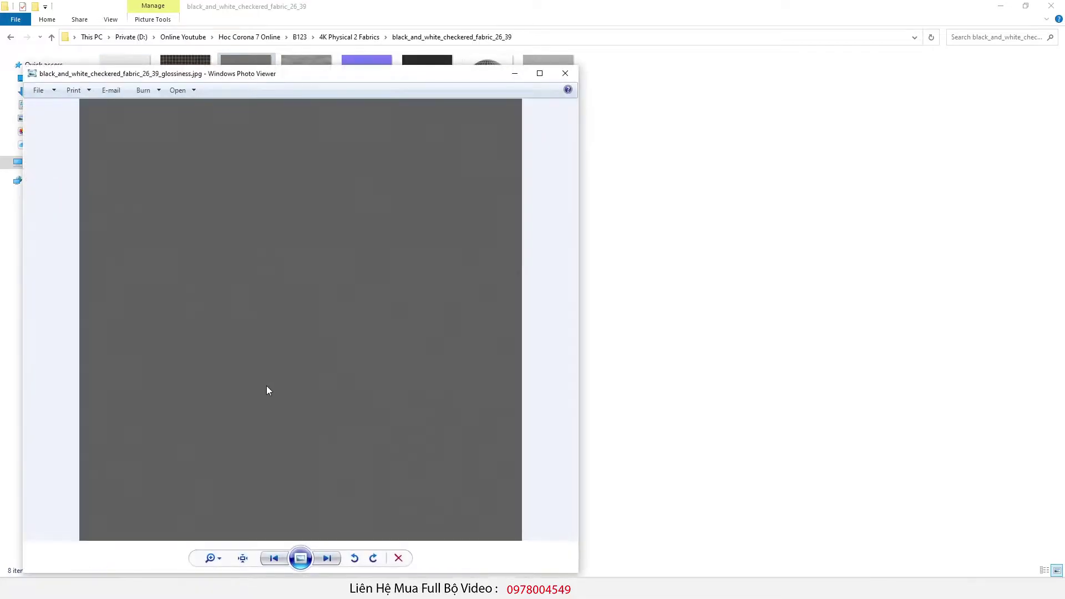
click(566, 74)
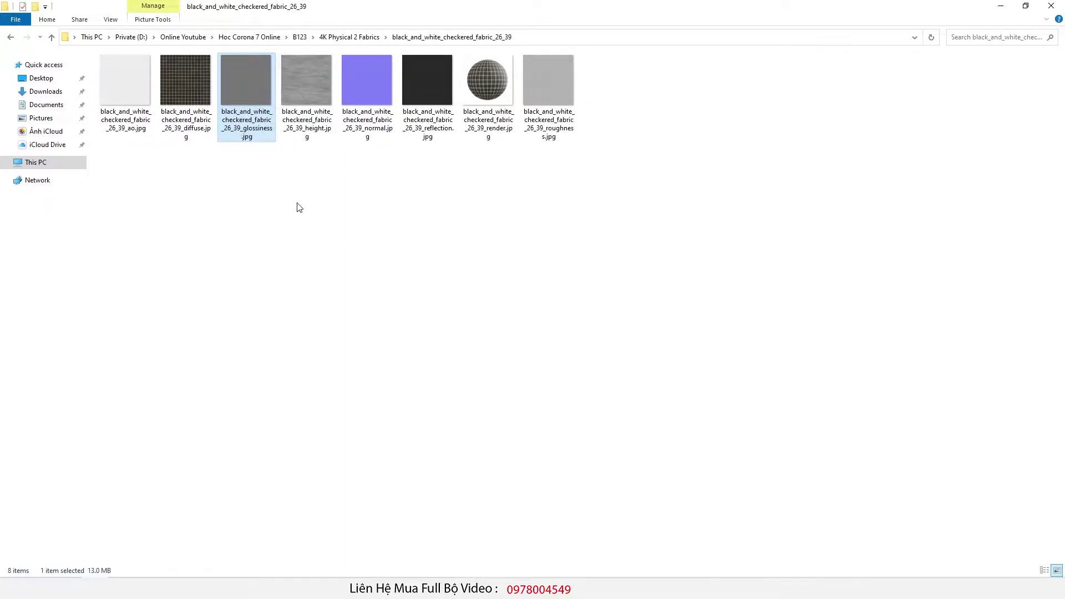
Load black_and_white_checkered_fabric_26_39_diffuse.jpg from the fabric folder into the CoronaBitmap map.
click(308, 78)
drag(312, 6, 269, 135)
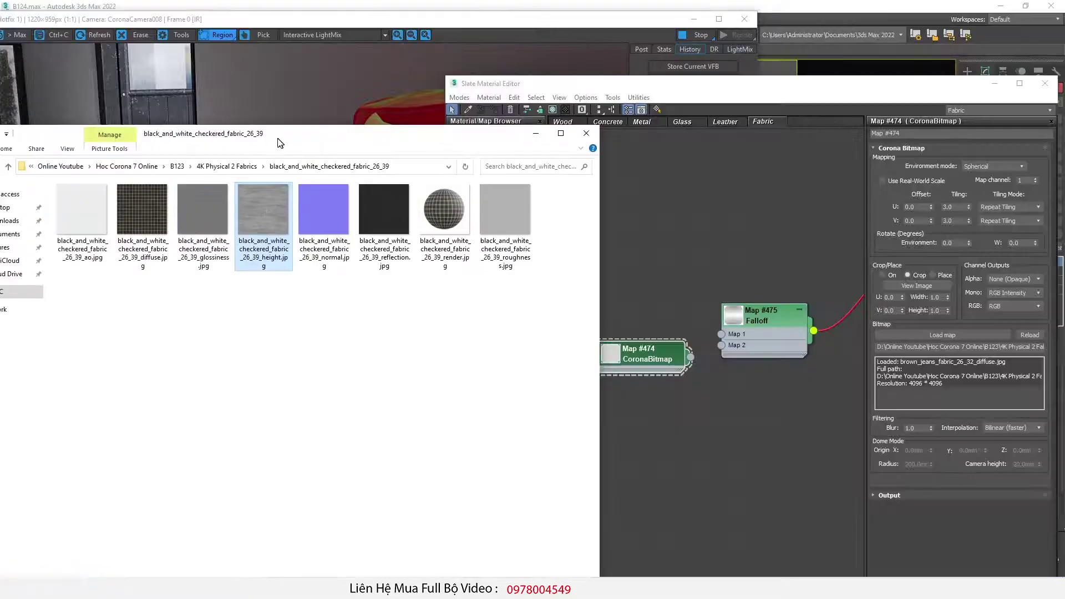
drag(137, 201, 944, 334)
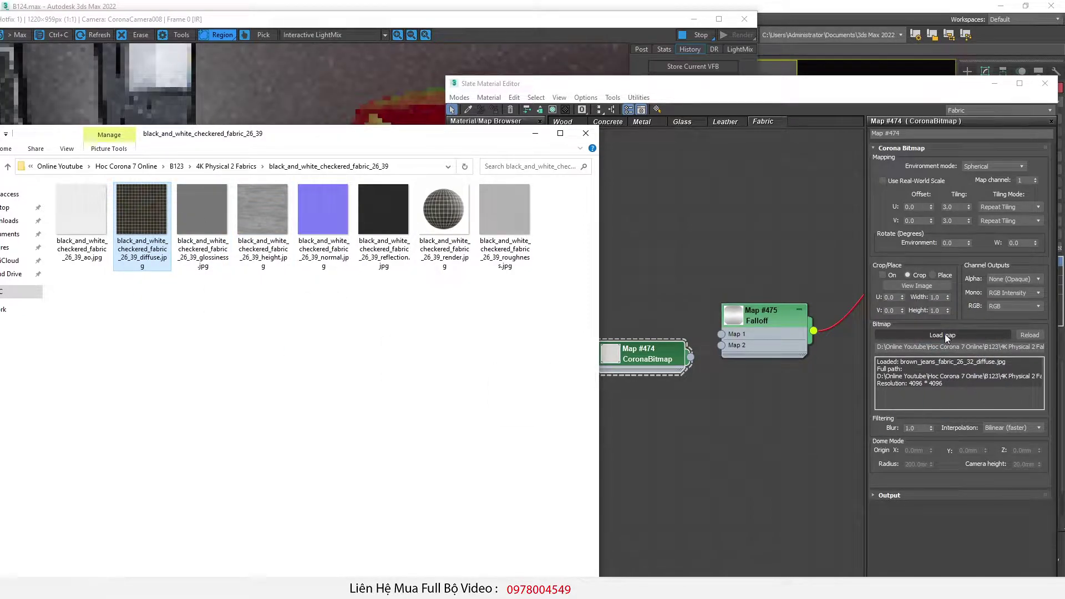
Open the Falloff parameters and connect the CoronaBitmap output to both its Map 1 and Map 2 inputs.
double_click(754, 313)
scroll(755, 313, up, 1)
mouse_move(696, 332)
mouse_down()
mouse_move(708, 318)
mouse_move(715, 328)
mouse_up()
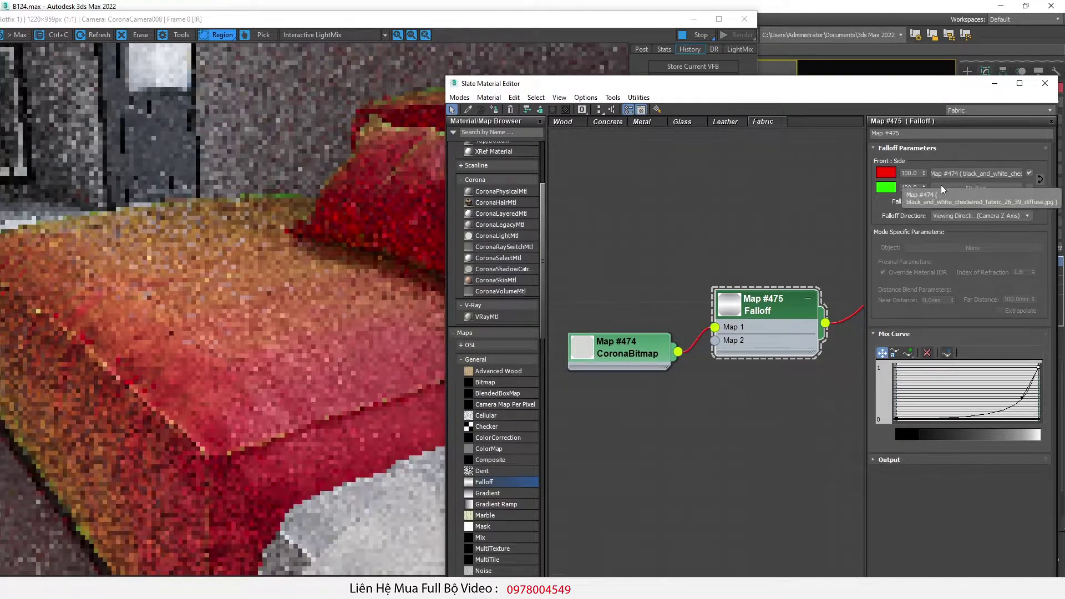
drag(681, 356, 716, 340)
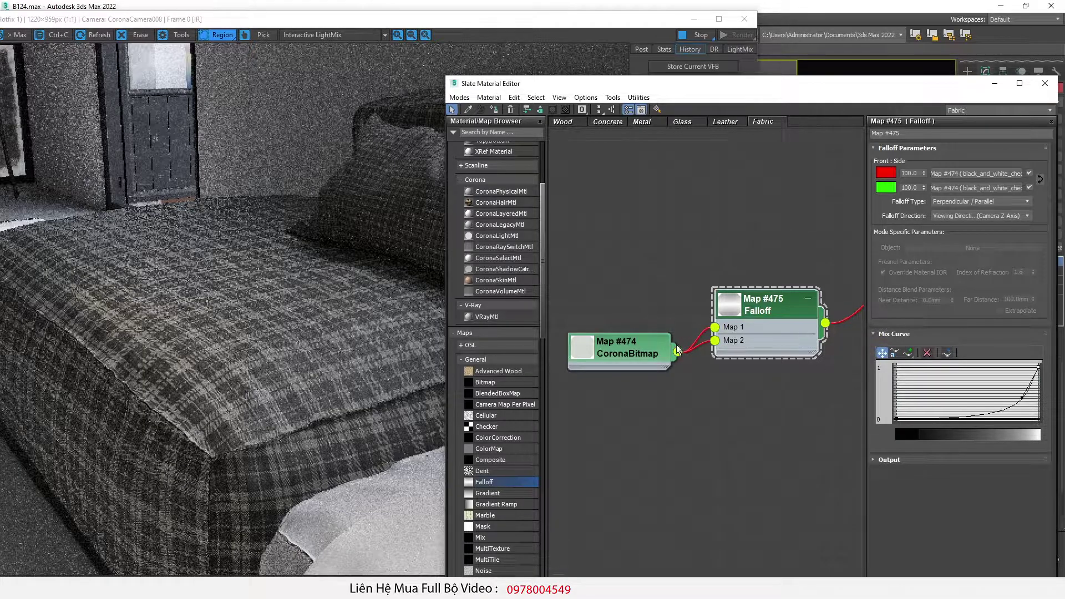
Open the CoronaBitmap parameters, refresh its node preview and inspect the checkered fabric in the interactive render.
click(616, 357)
double_click(616, 357)
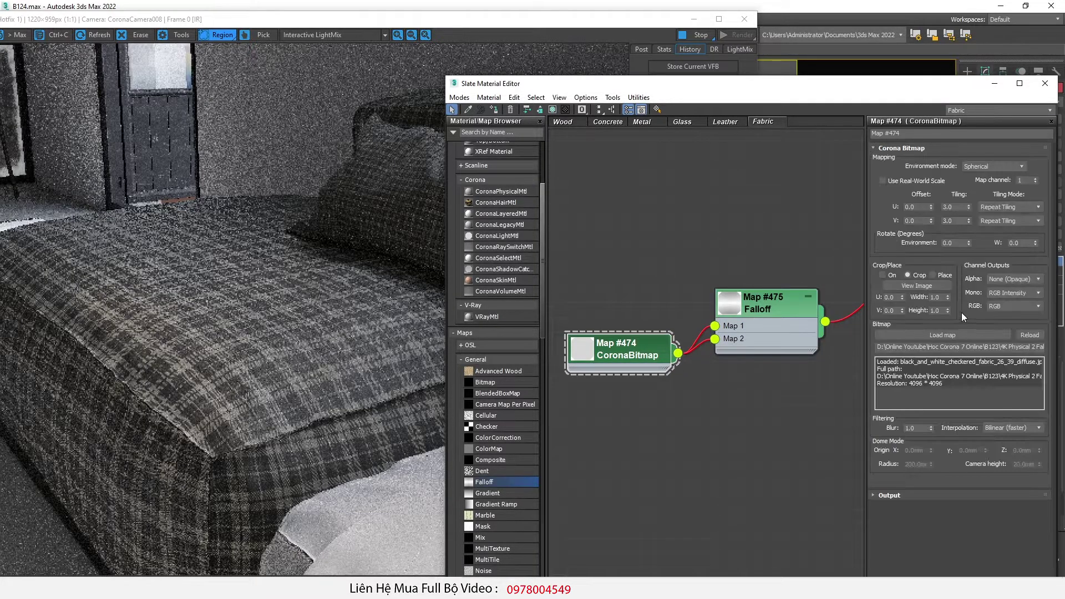
right_click(613, 348)
click(680, 148)
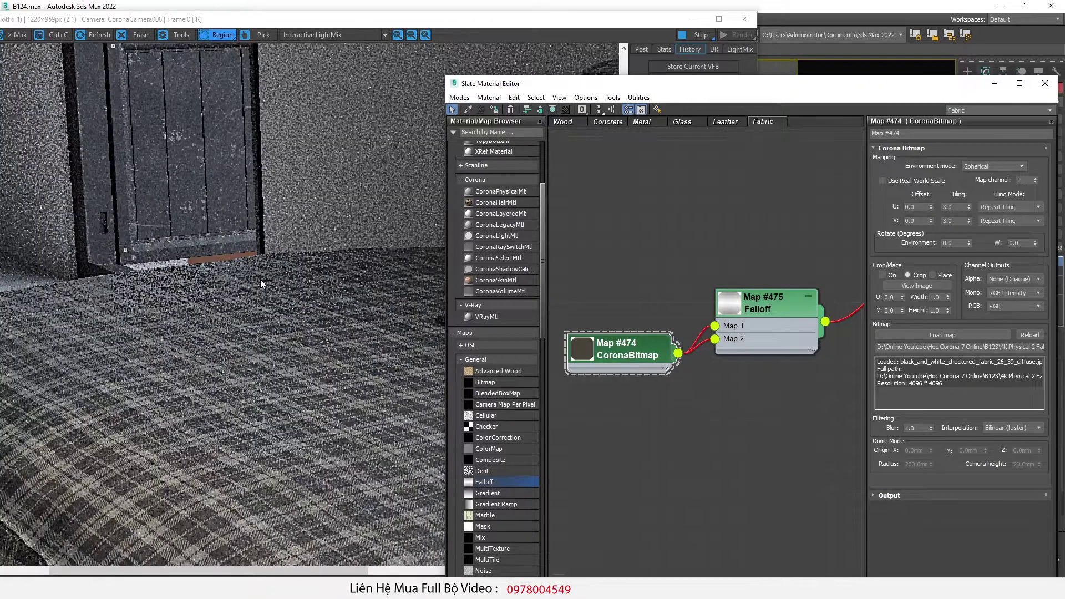
scroll(181, 213, up, 1)
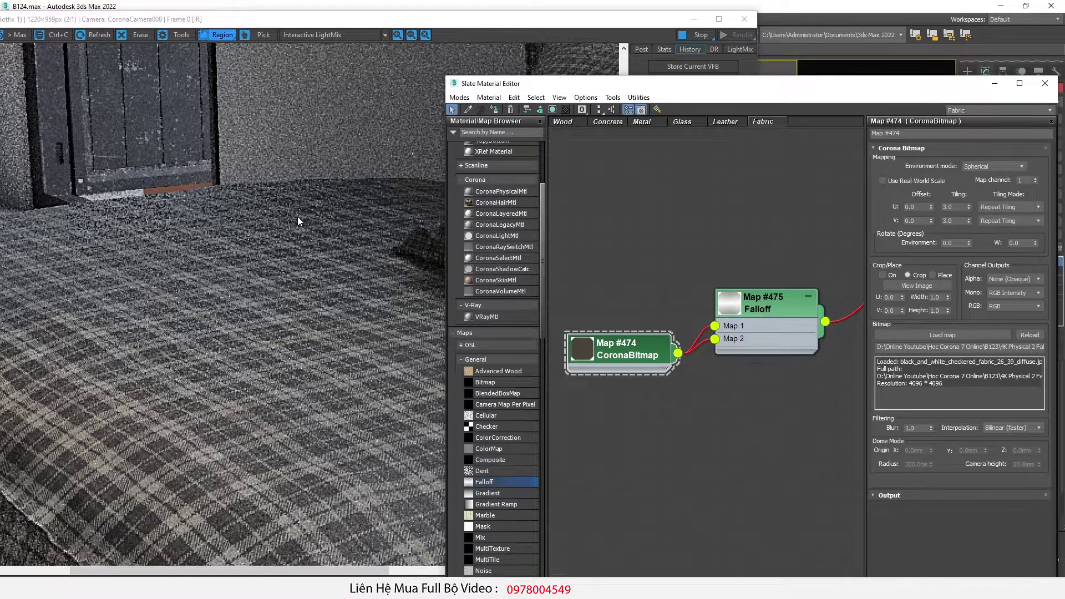
scroll(297, 217, down, 1)
Set the Falloff's side color to white (FFFFFF) and store the current render in the VFB history.
double_click(793, 309)
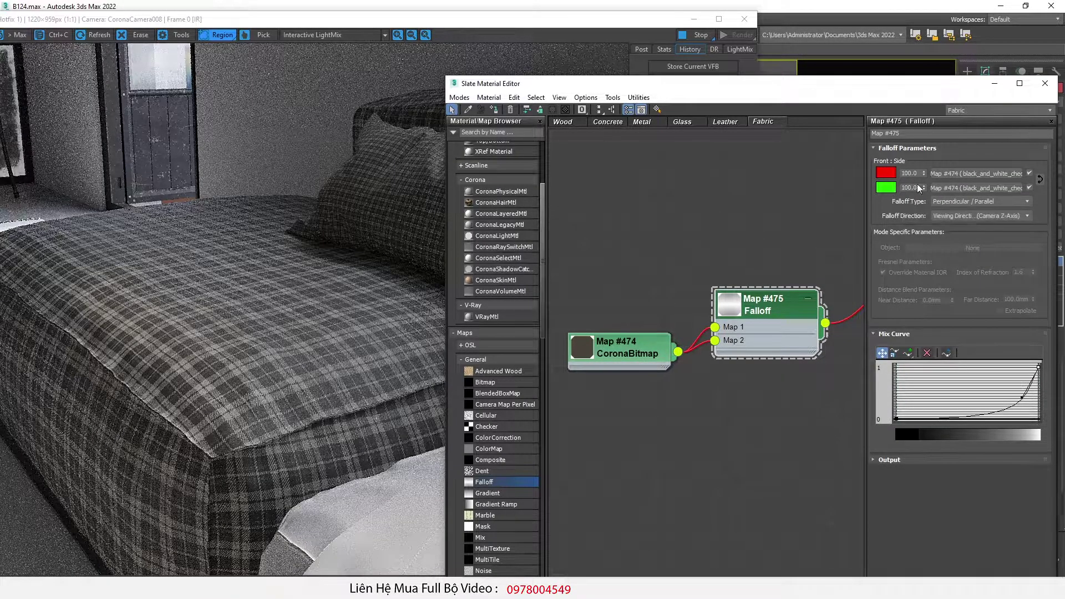
click(886, 188)
drag(243, 147, 297, 147)
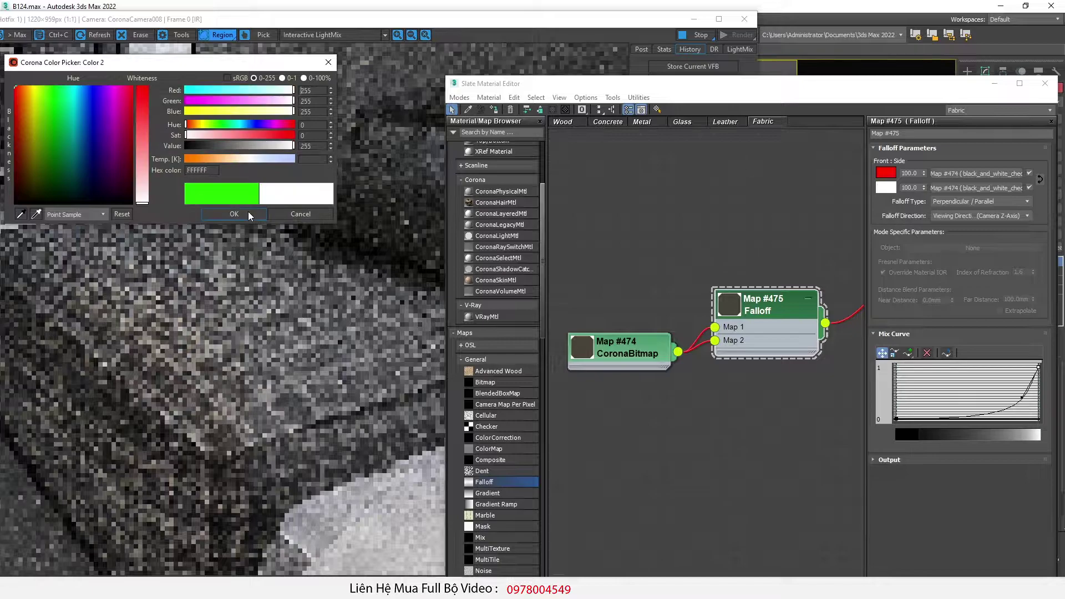
click(249, 214)
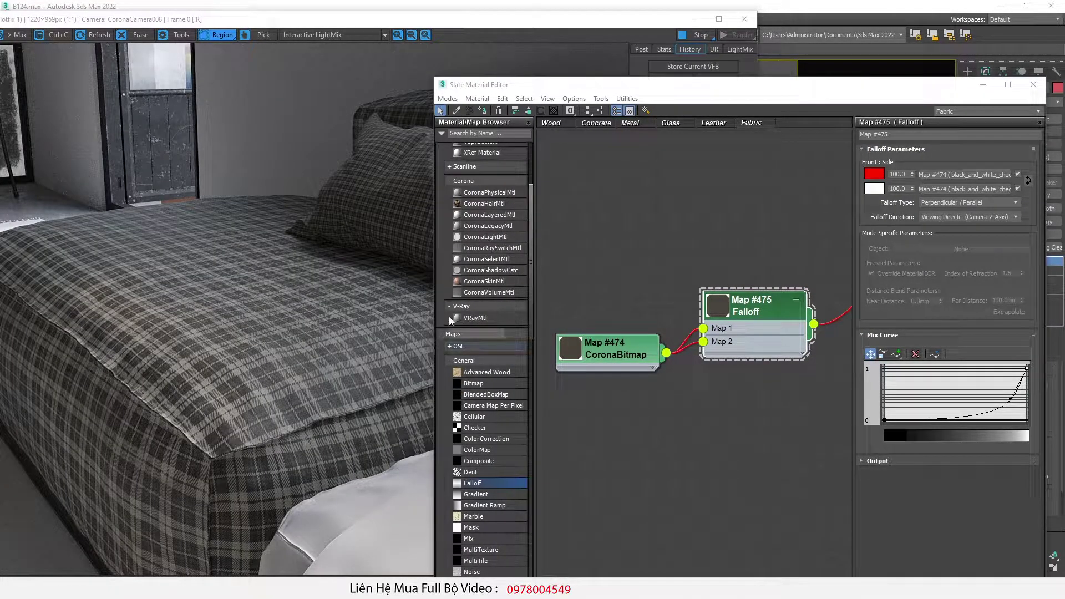
click(499, 26)
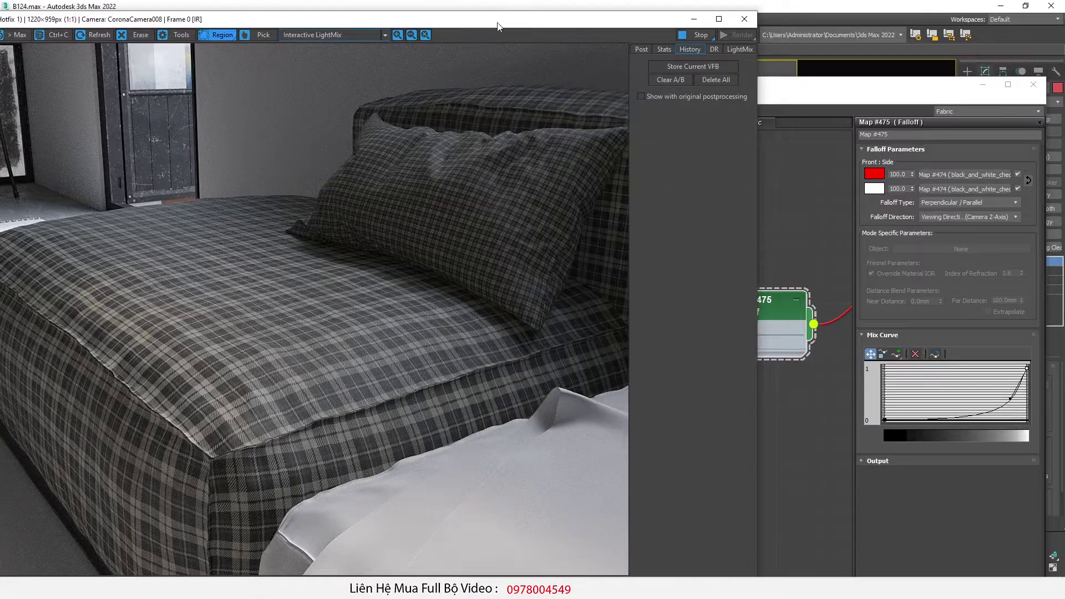
click(687, 67)
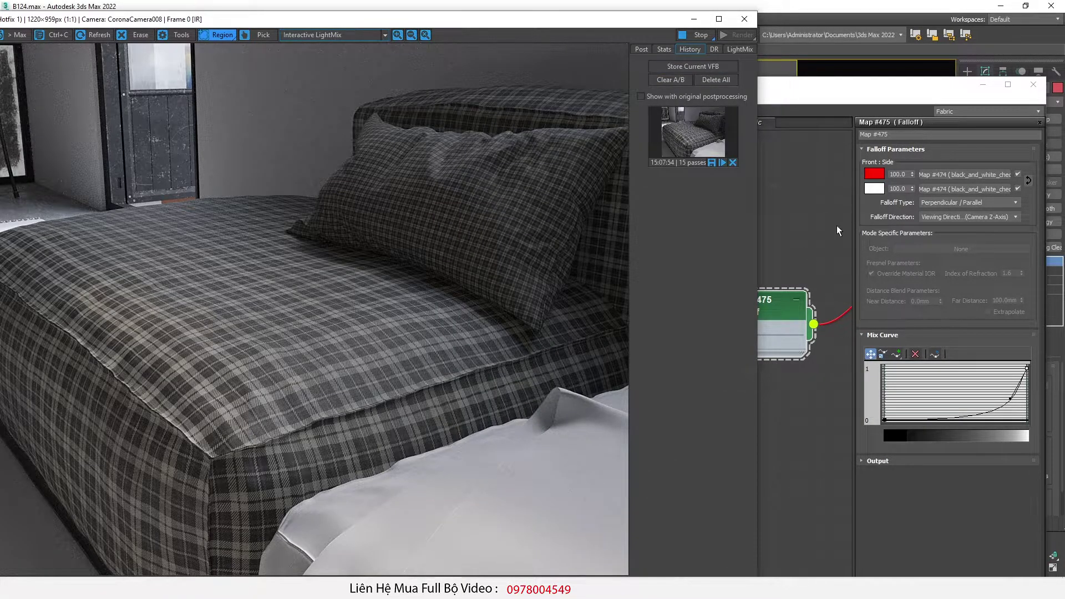
Set the Falloff's side color amount to 10 and store another render in the VFB history.
click(828, 222)
click(907, 189)
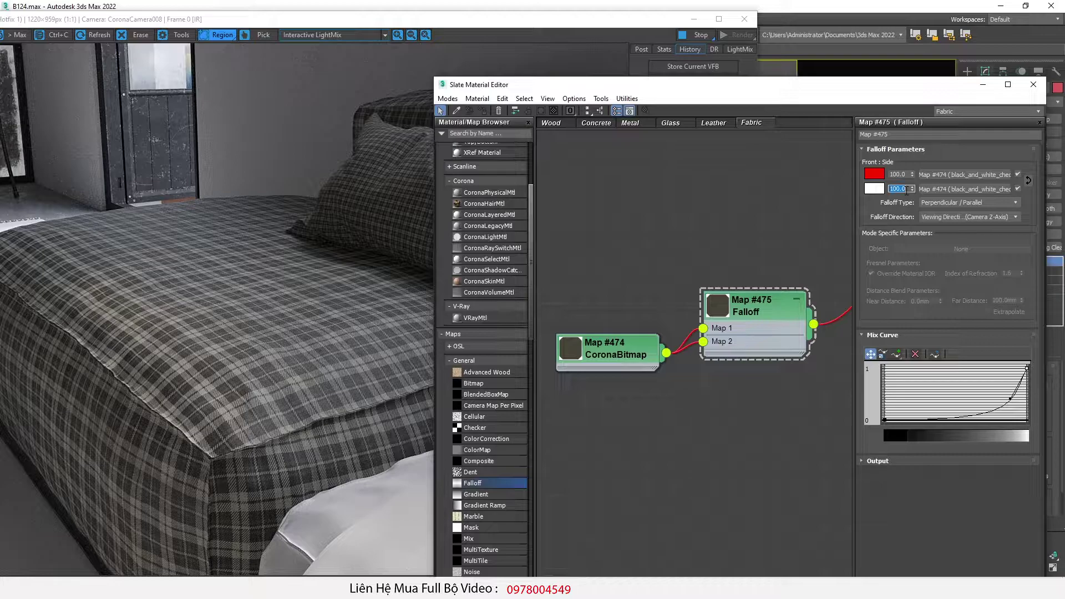
text(10)
key(Return)
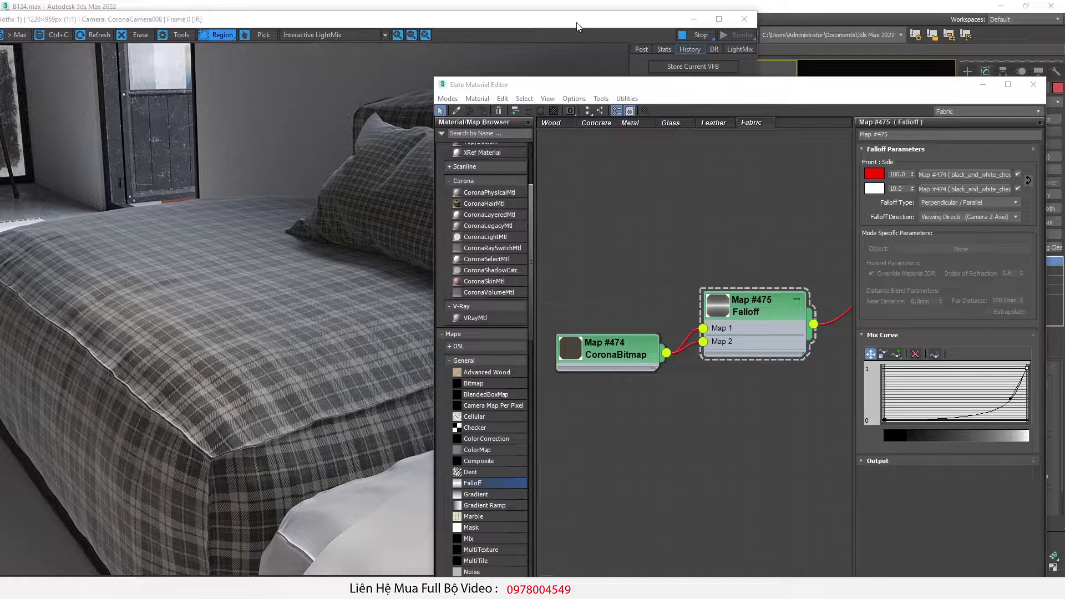
click(577, 26)
click(691, 67)
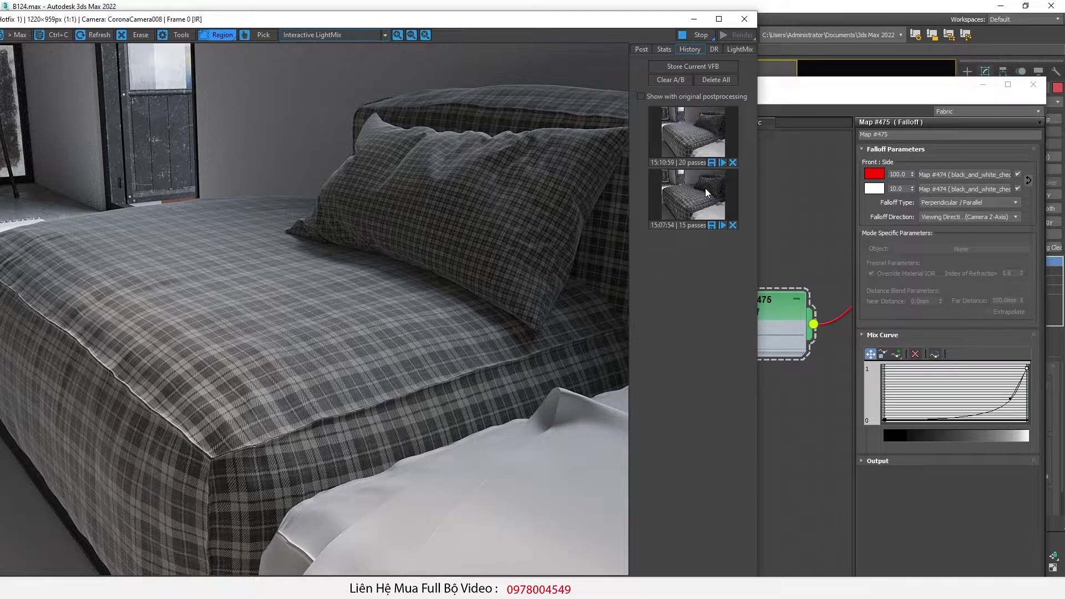
Compare the two stored renders side by side, sweeping the divider across the sofa and pillow fabric.
click(704, 188)
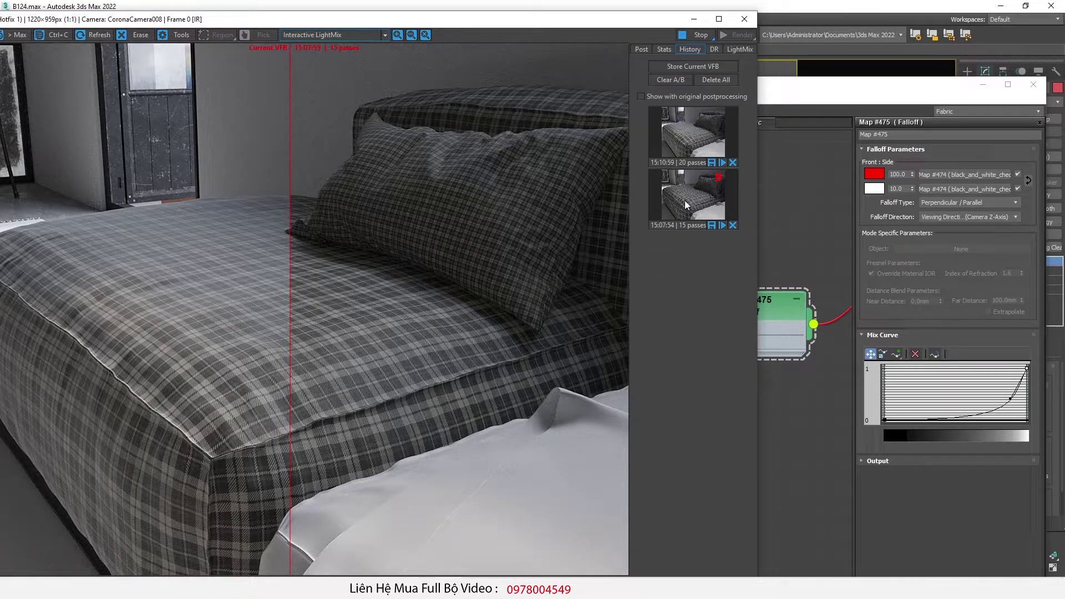
click(694, 134)
drag(290, 326, 400, 344)
drag(238, 484, 337, 453)
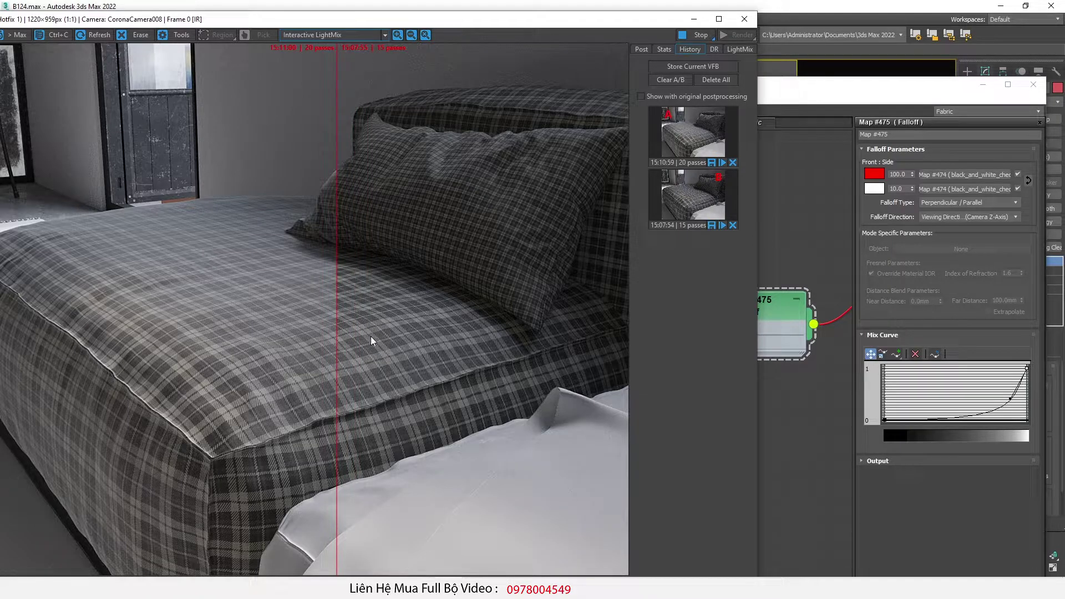
drag(338, 333, 595, 368)
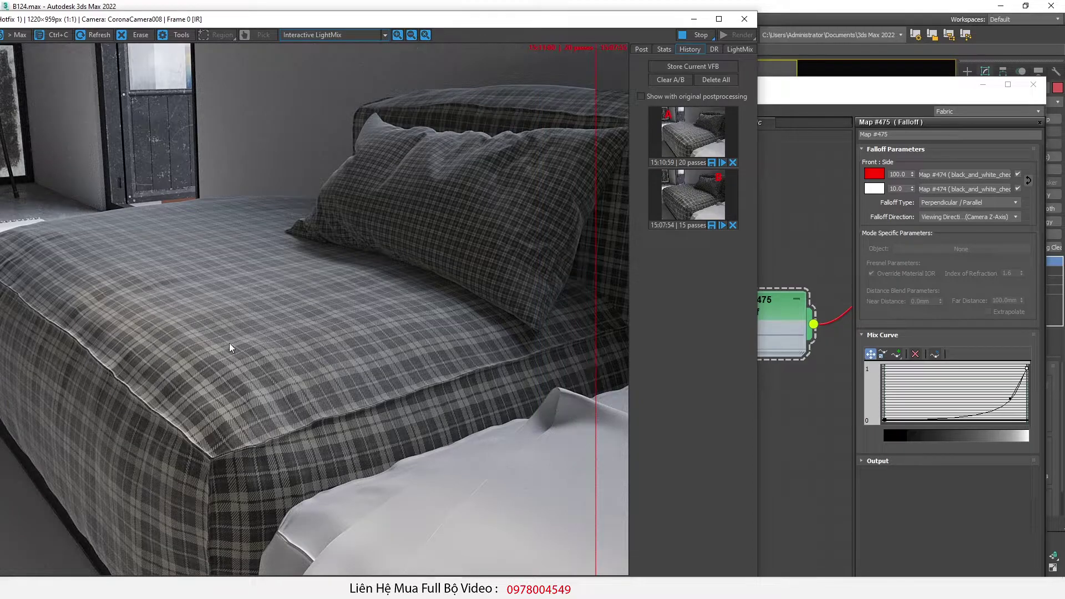
scroll(199, 309, up, 1)
scroll(217, 238, down, 1)
Pull the handle of the Falloff mix curve's end point down to the baseline so the curve rises only near its end.
right_click(886, 420)
click(924, 451)
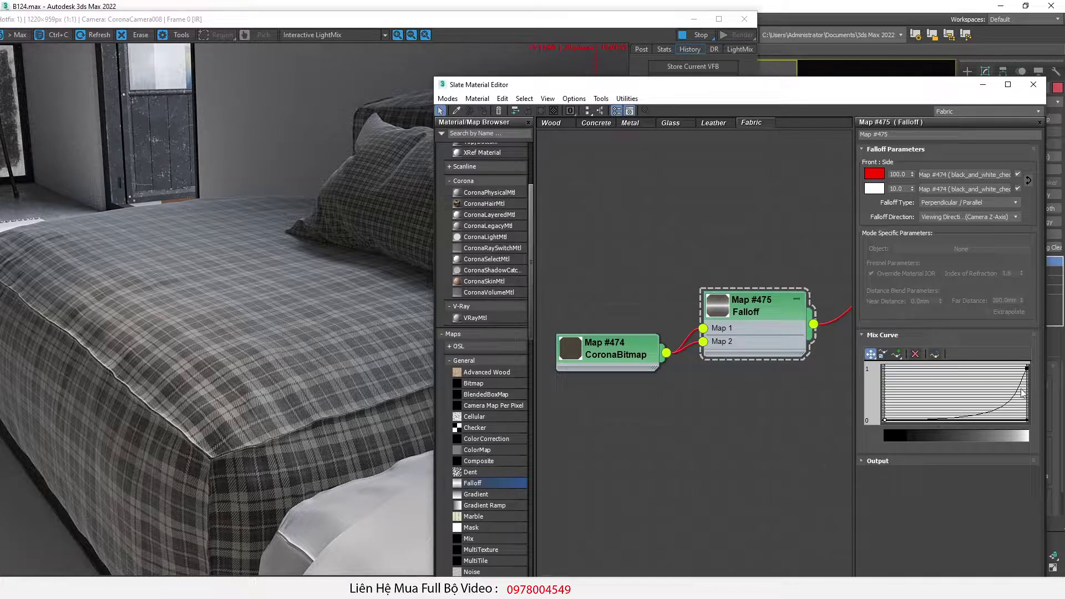
drag(1011, 399, 1023, 421)
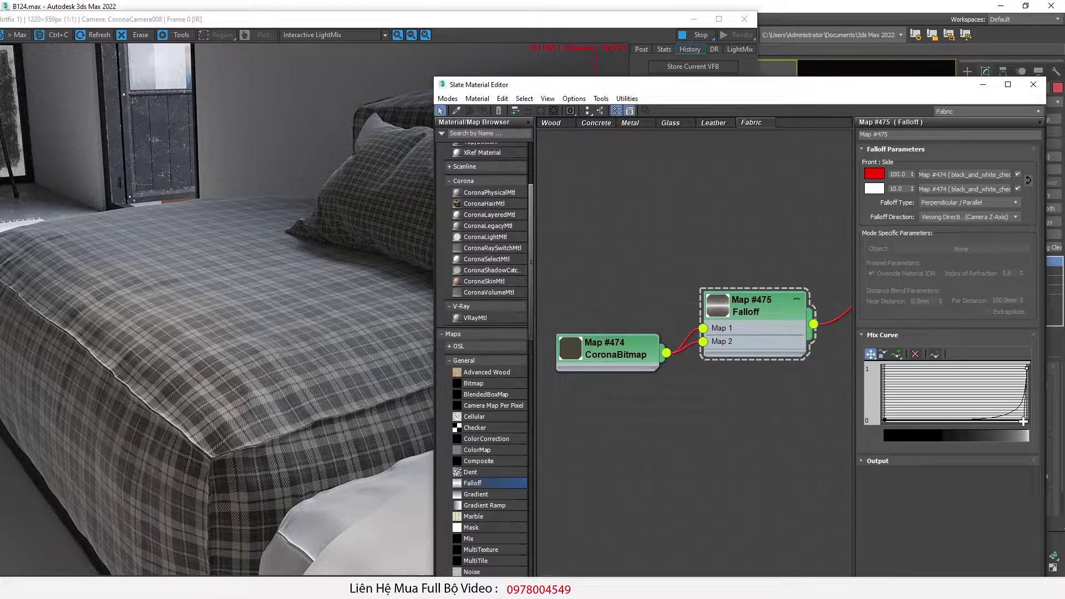
Examine the sofa seat, front corner and pillow fabric up close in the updated interactive render.
click(495, 34)
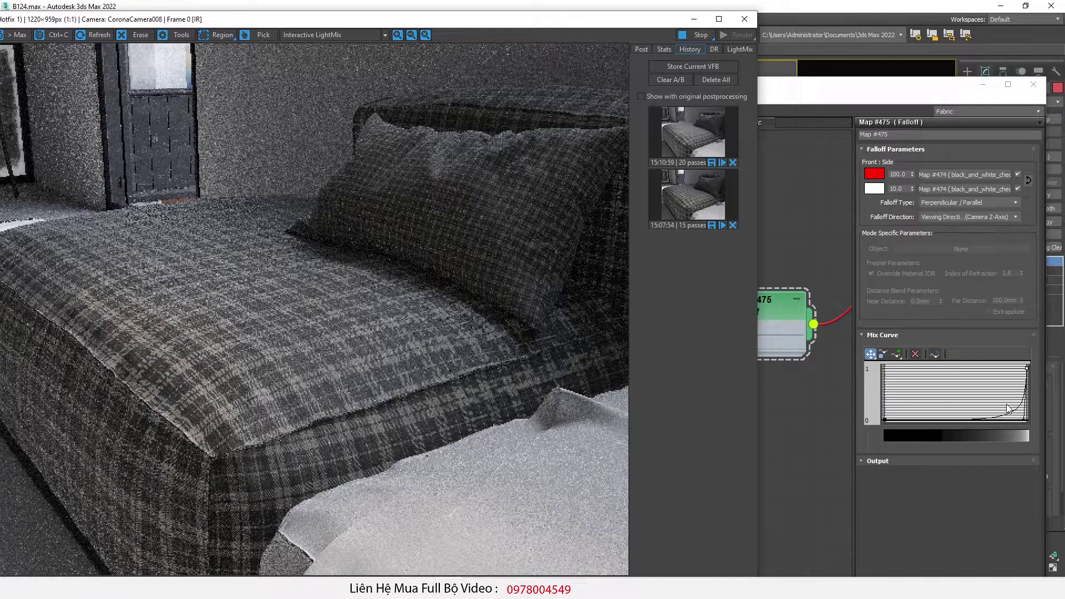
scroll(219, 177, up, 1)
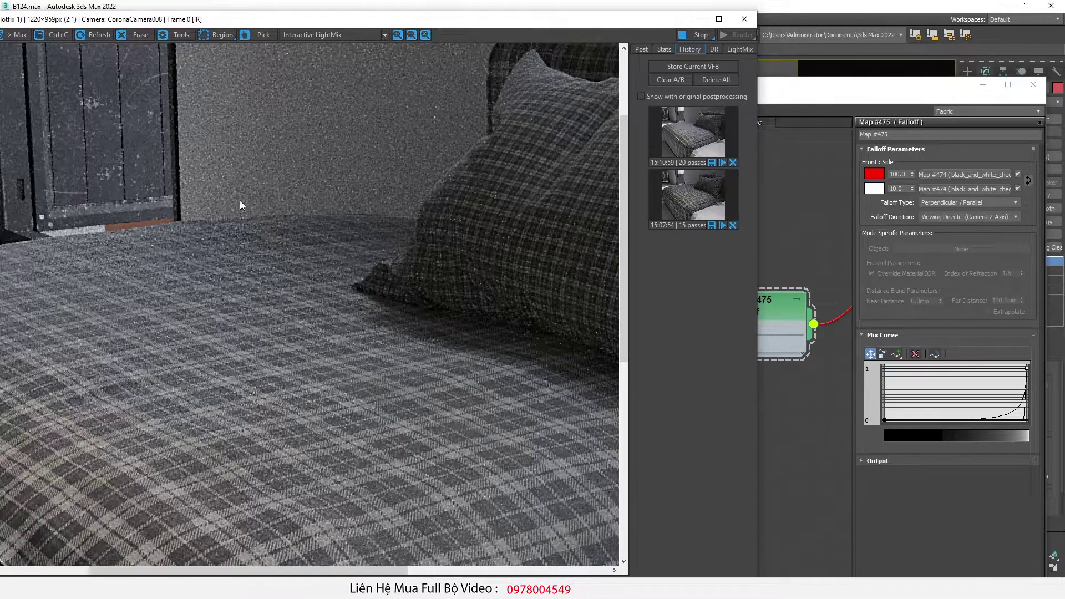
scroll(282, 223, down, 1)
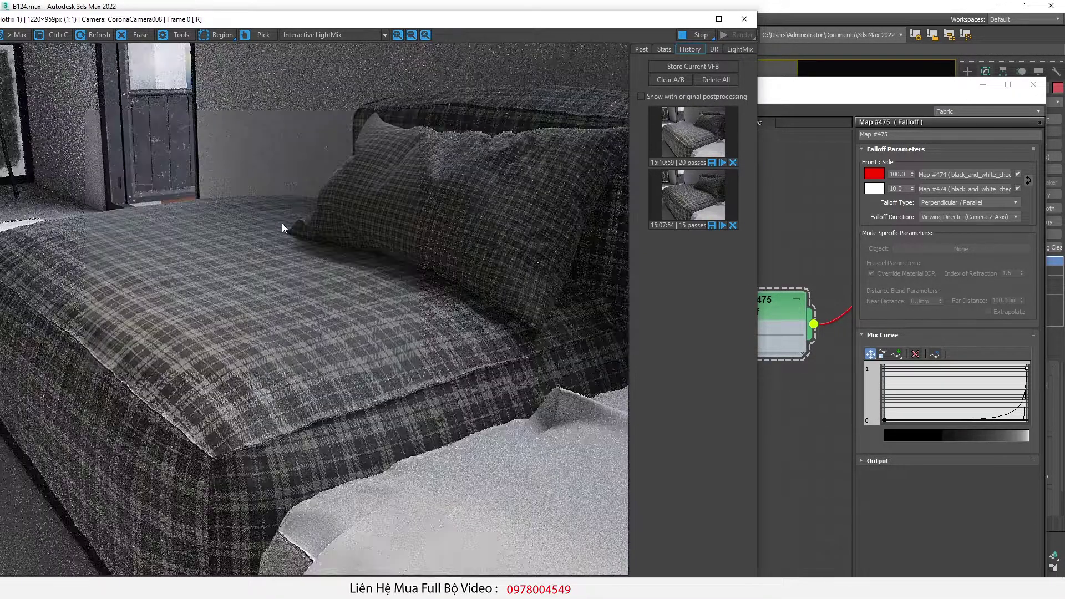
scroll(139, 452, up, 1)
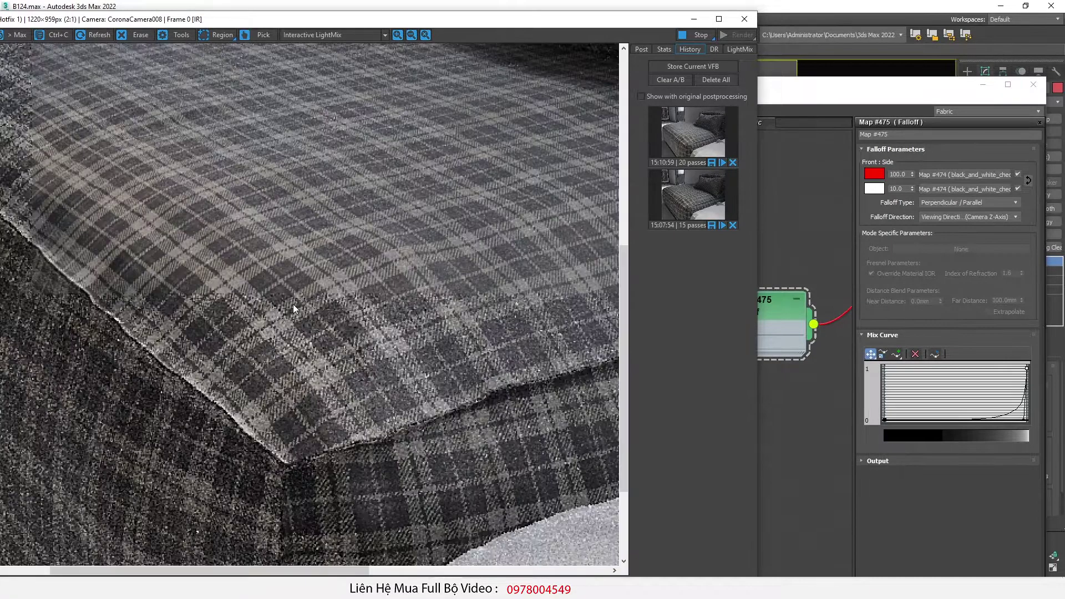
scroll(290, 307, down, 1)
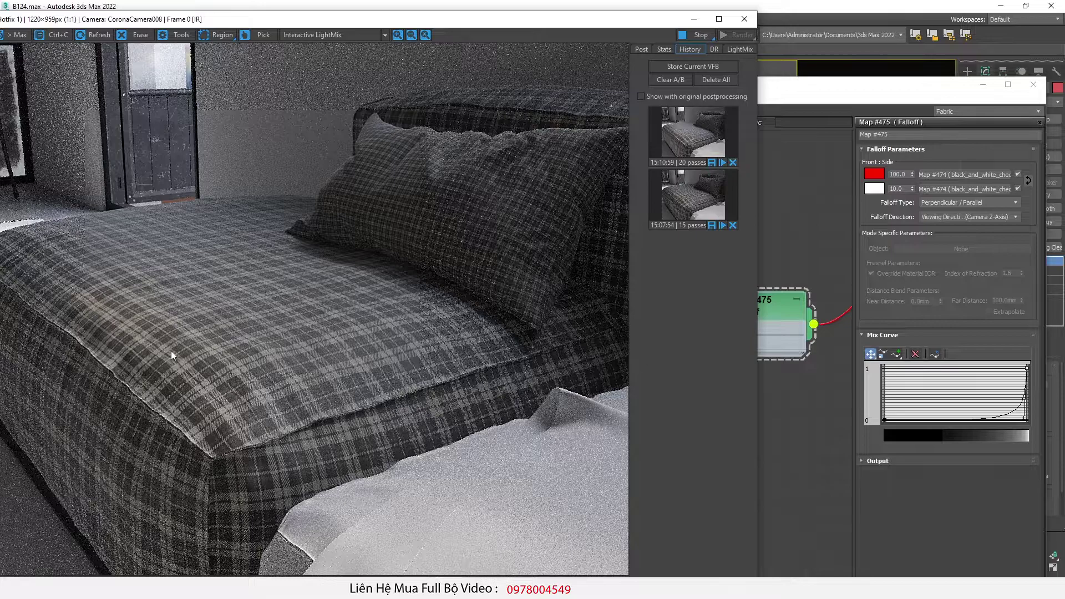
scroll(547, 138, up, 1)
scroll(343, 184, down, 1)
Set the Falloff's side color amount to 3 and store the resulting render in the VFB history.
double_click(899, 188)
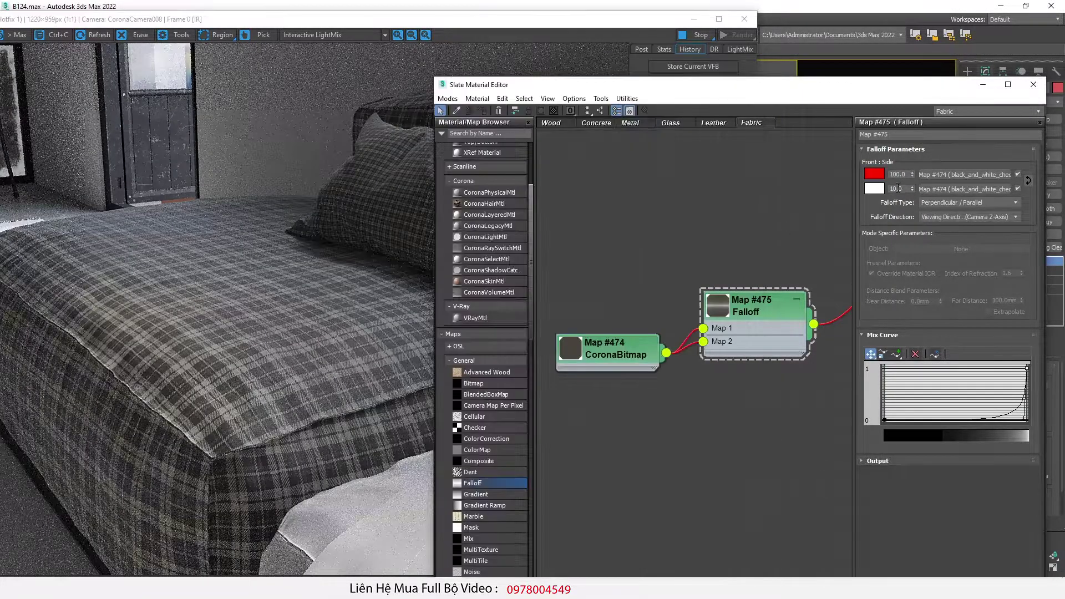
text(3)
key(Return)
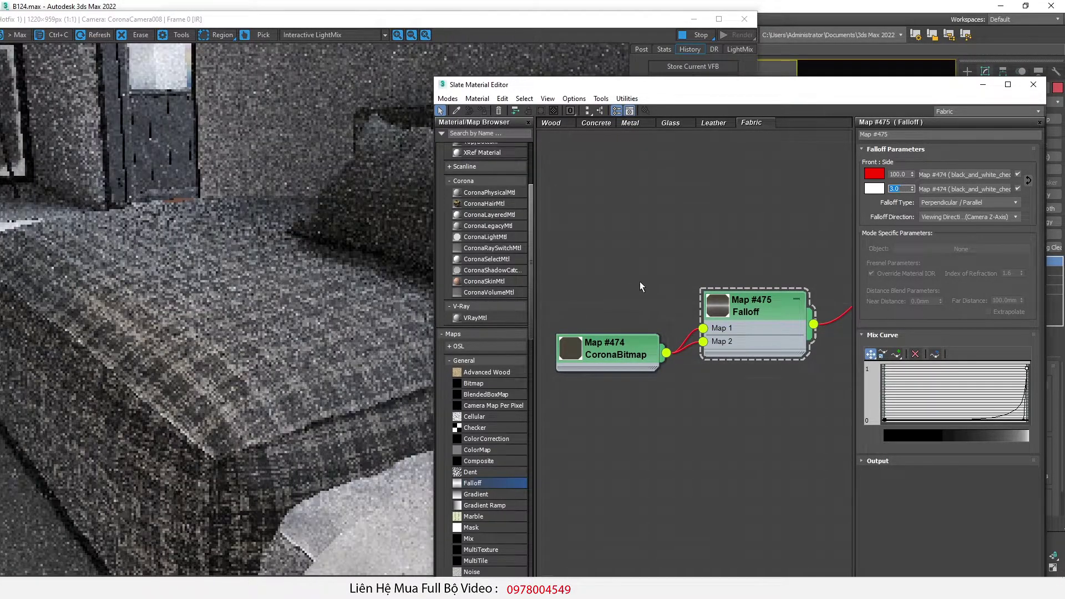
click(317, 266)
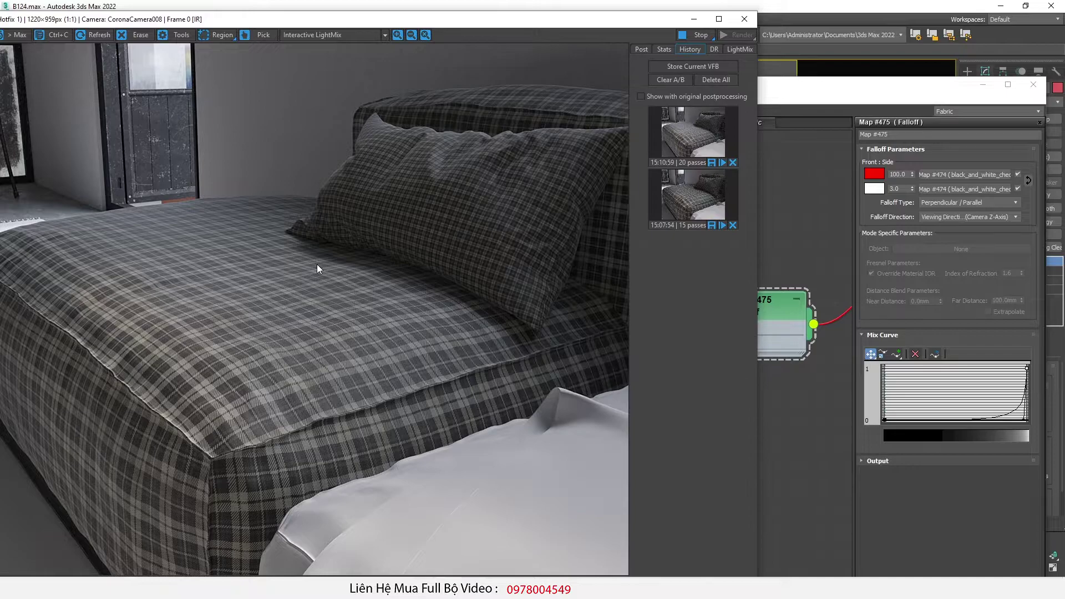
click(707, 66)
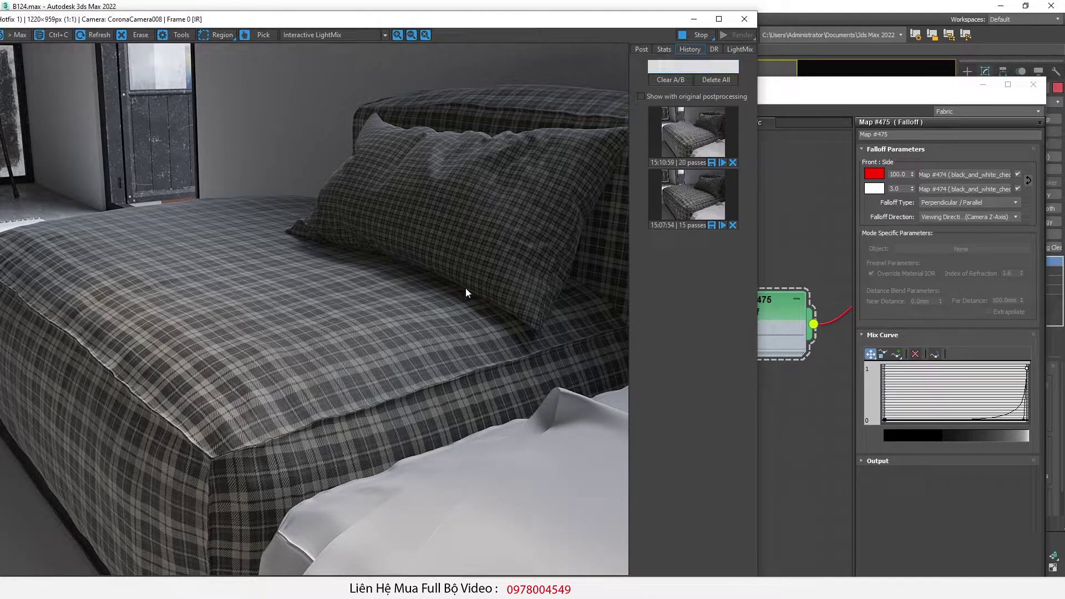
Compare the newest stored render against the oldest one, moving the divider across the sofa fabric.
click(700, 262)
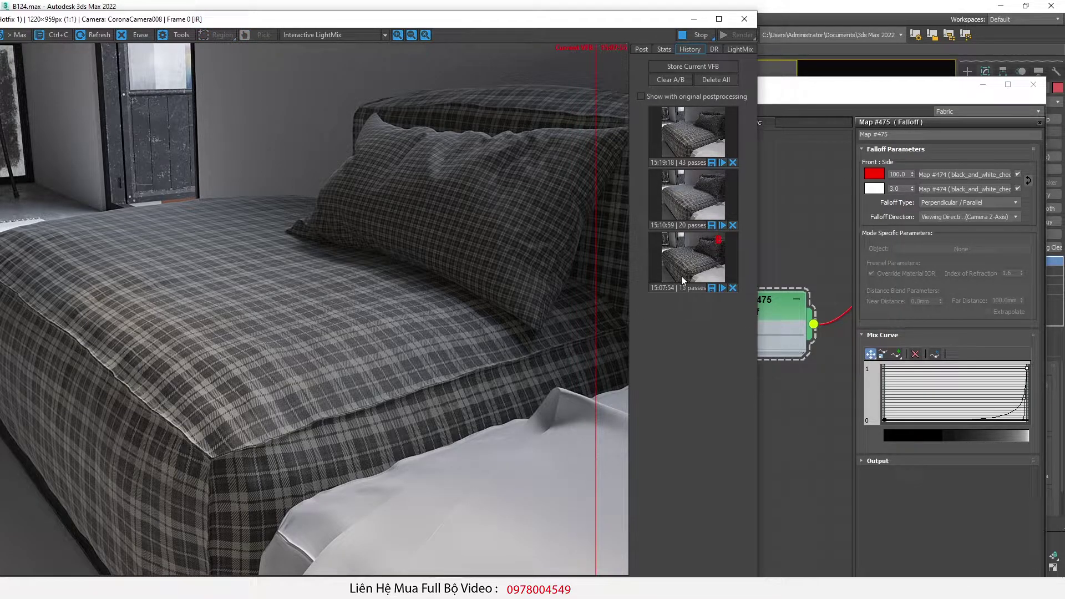
drag(597, 360, 443, 369)
drag(541, 422, 479, 450)
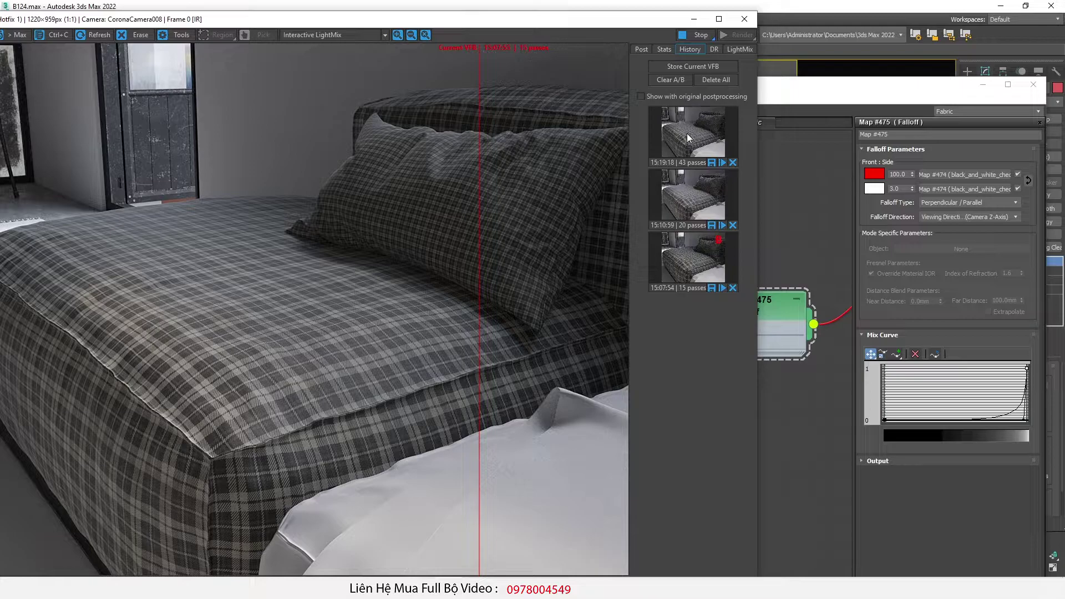
drag(490, 333, 311, 350)
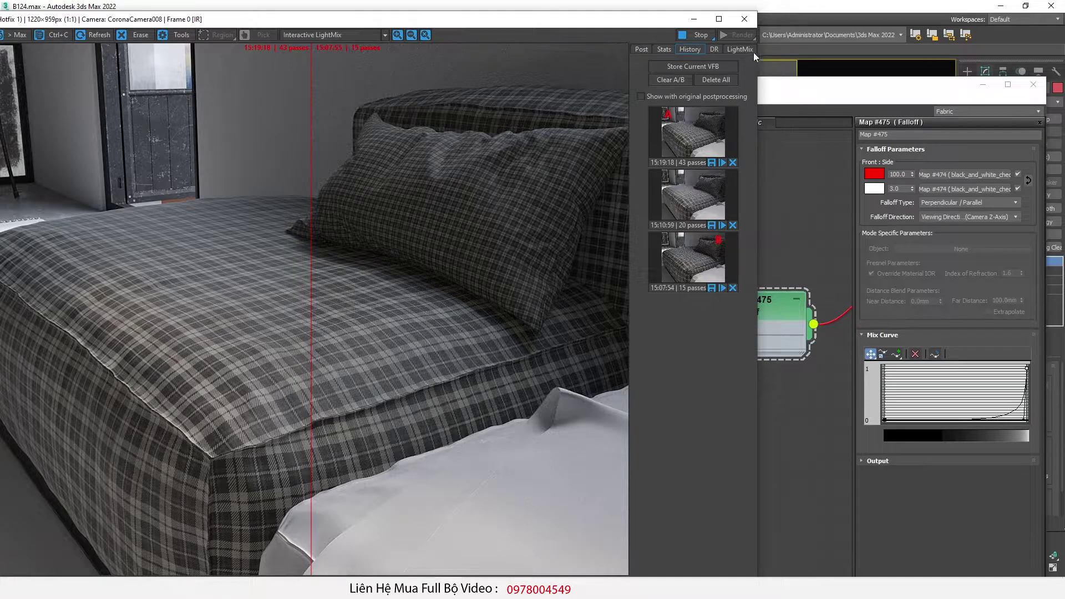
Duplicate the CoronaBitmap node just below the Falloff node and open the copy's parameters.
click(787, 125)
scroll(684, 289, down, 5)
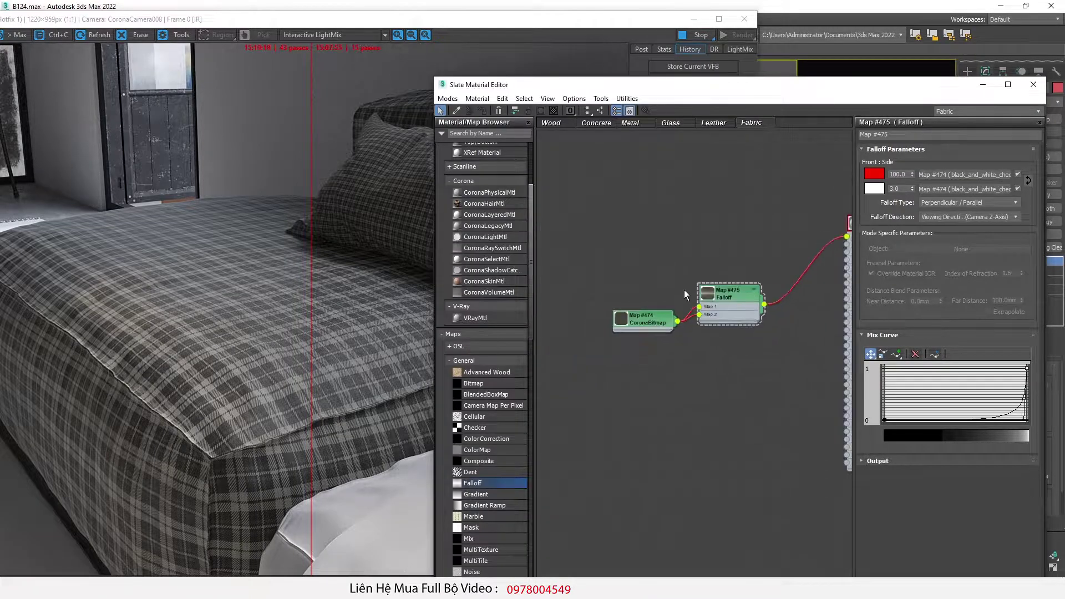
scroll(738, 291, up, 3)
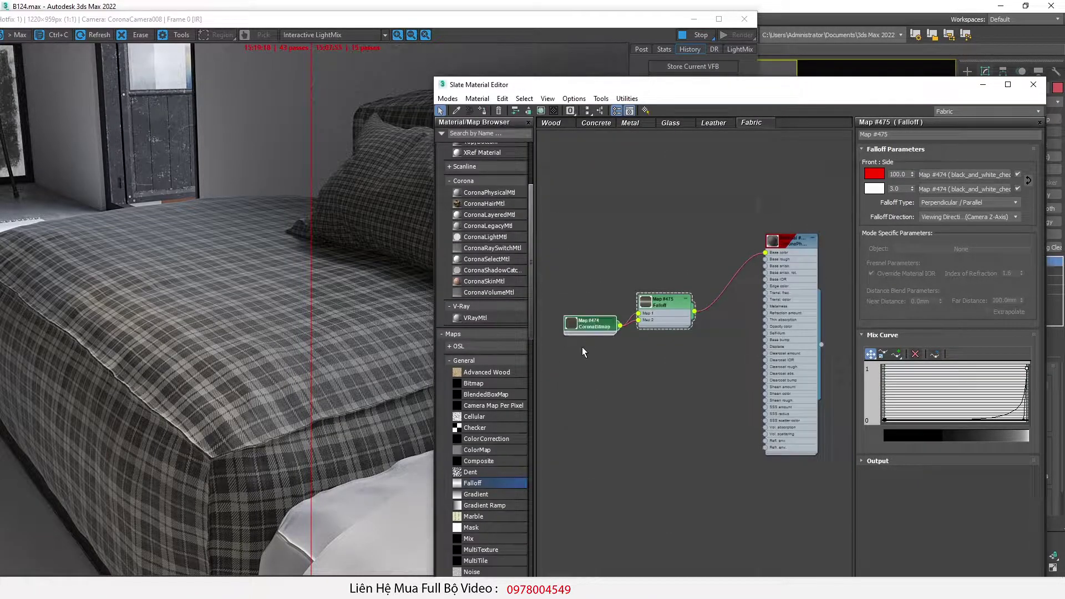
shift+drag(594, 325, 699, 338)
double_click(711, 345)
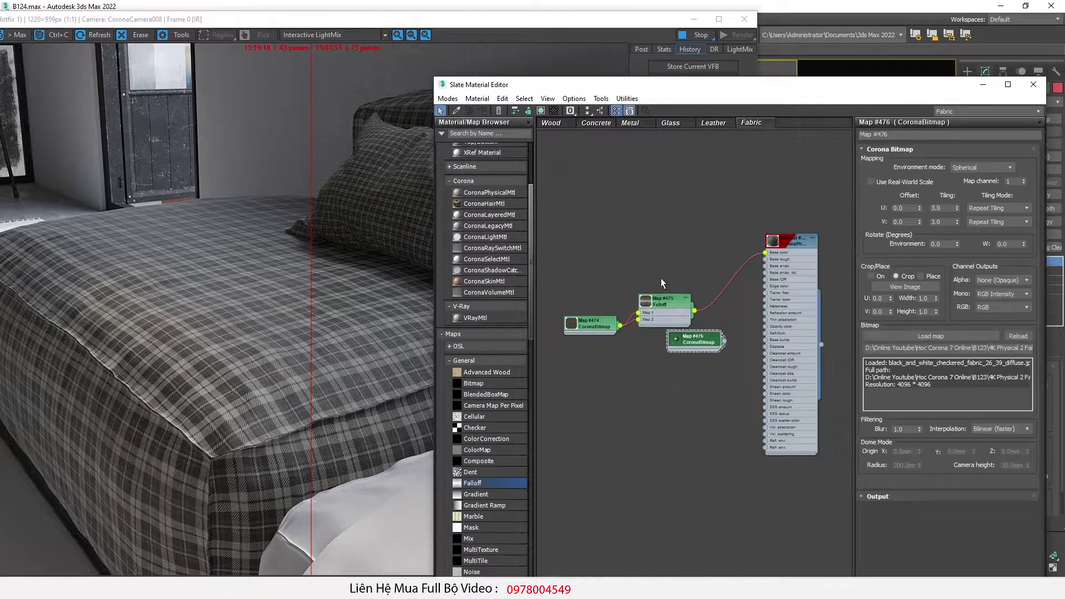
Rearrange the bitmap and Falloff nodes, and load black_and_white_checkered_fabric_26_39_normal.jpg into the duplicated CoronaBitmap.
drag(662, 278, 587, 335)
drag(663, 301, 670, 247)
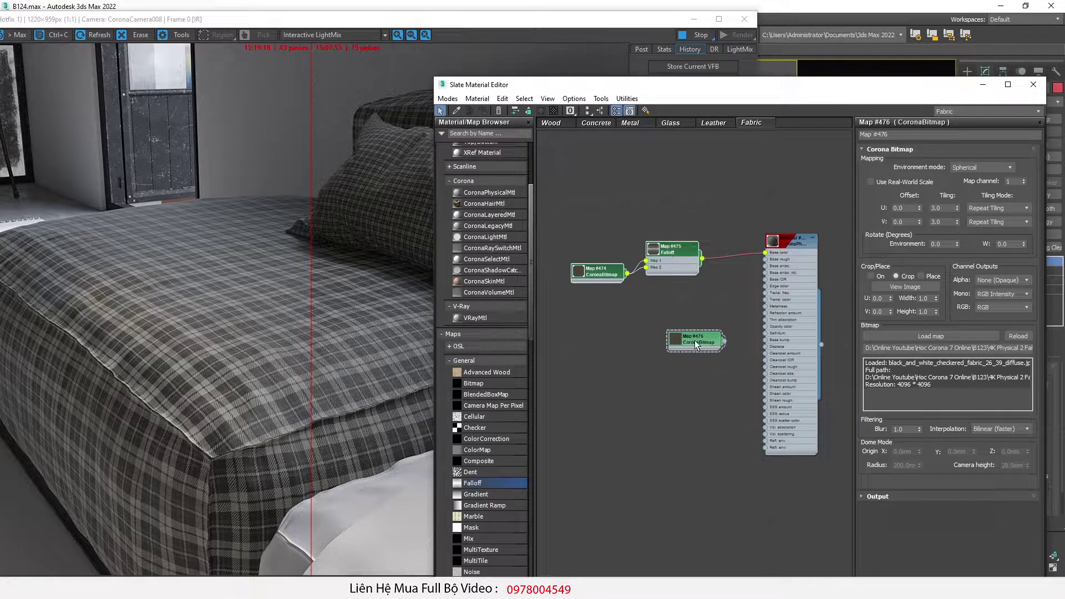
drag(694, 340, 695, 310)
click(158, 588)
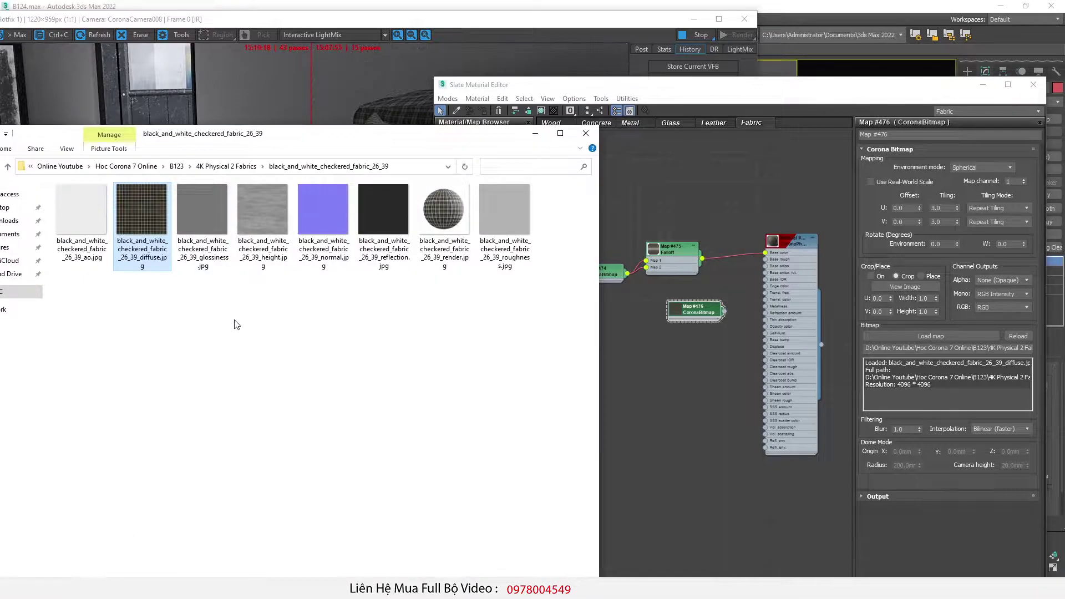
click(280, 355)
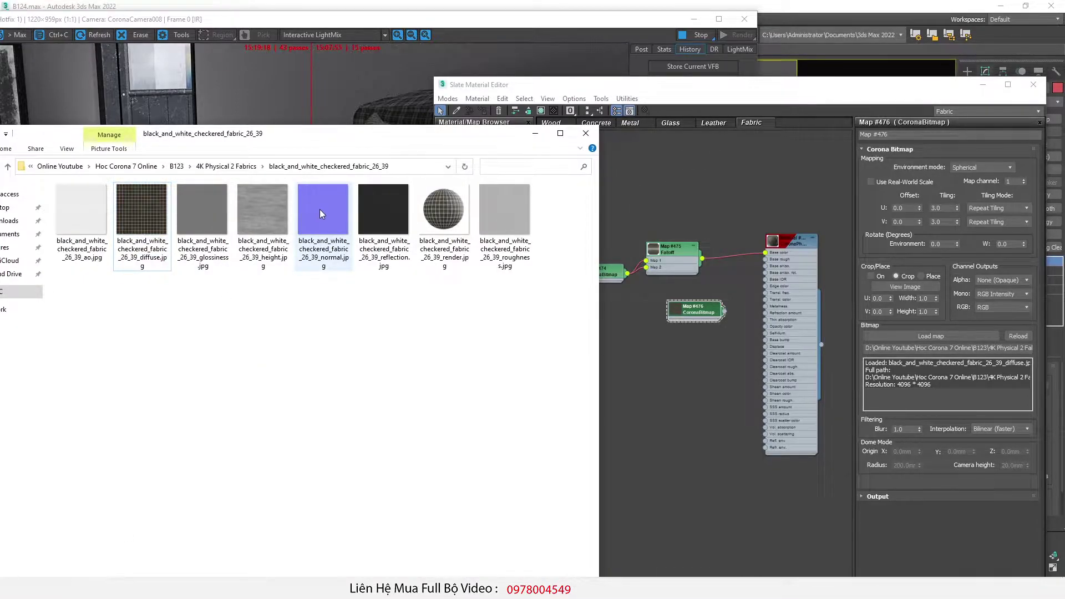
drag(320, 211, 955, 335)
click(715, 355)
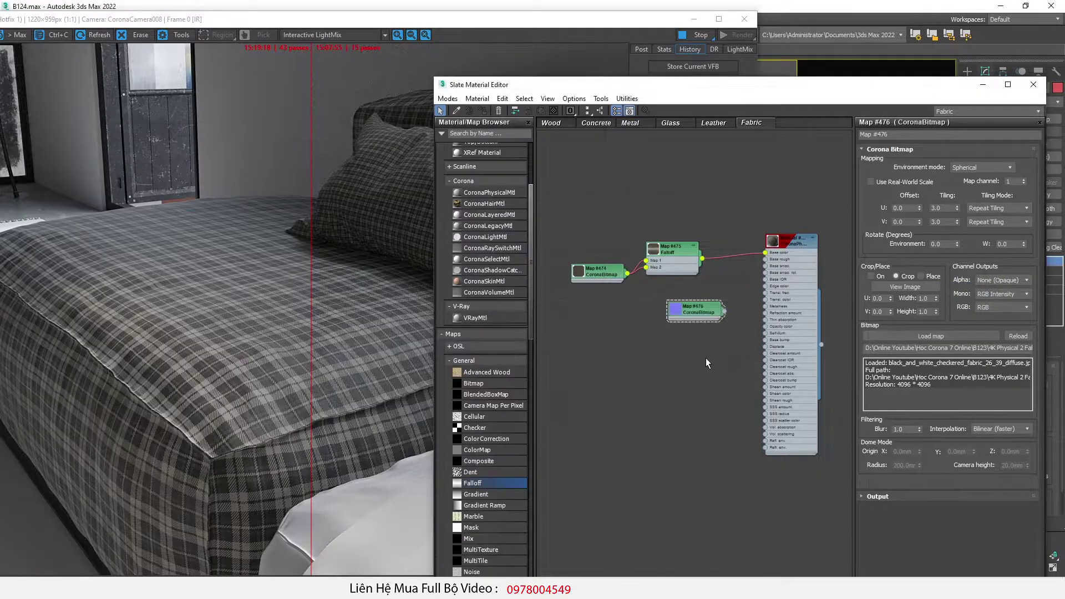
Add a CoronaNormal map beside the normal bitmap and wire the bitmap into its Normal input.
scroll(492, 358, up, 1)
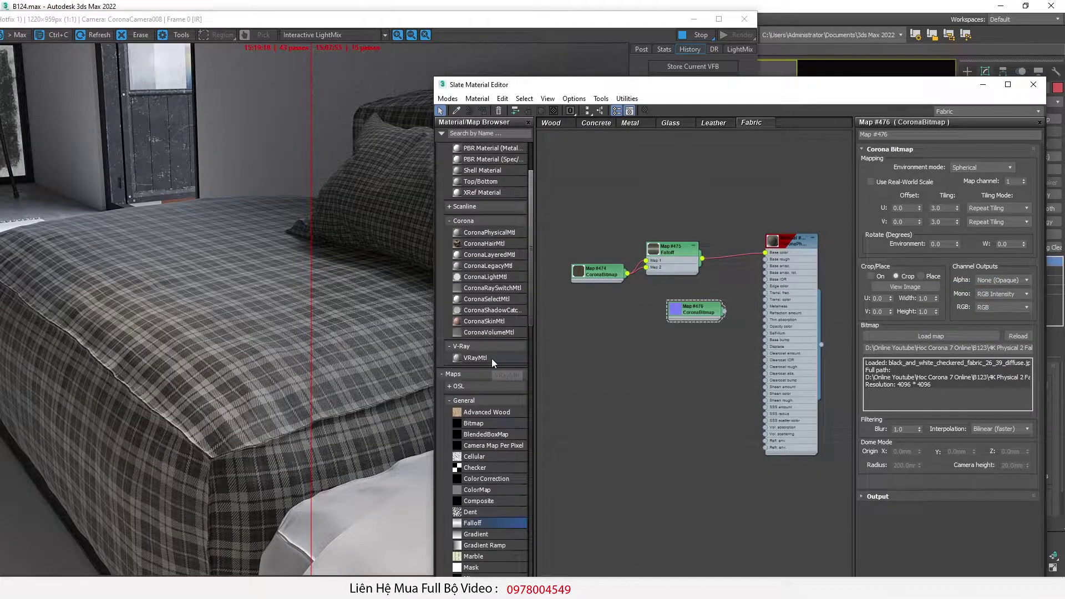
click(477, 401)
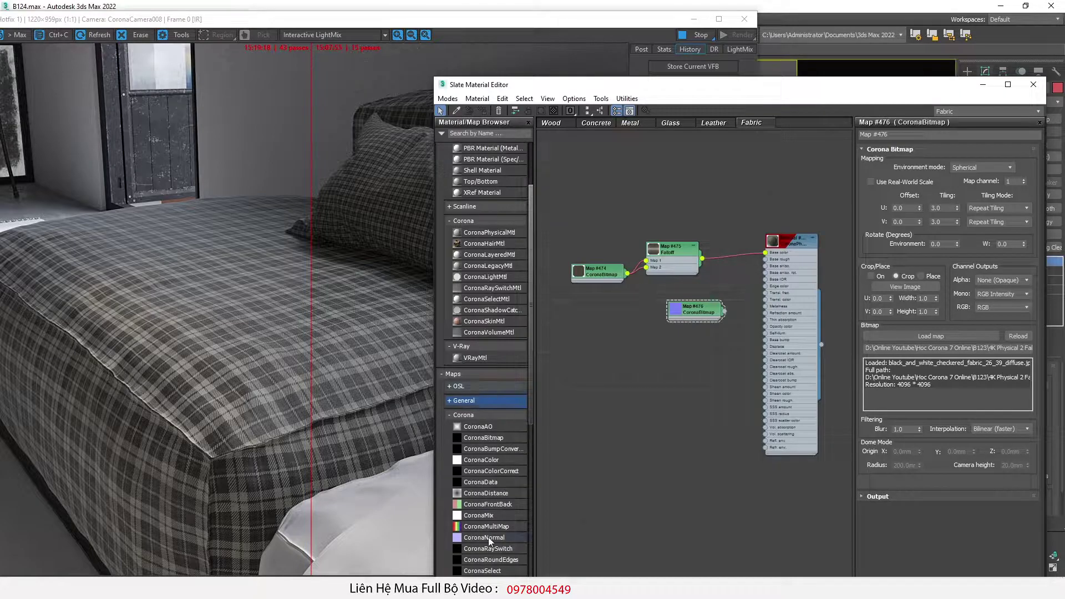
drag(689, 341, 564, 339)
scroll(705, 322, up, 2)
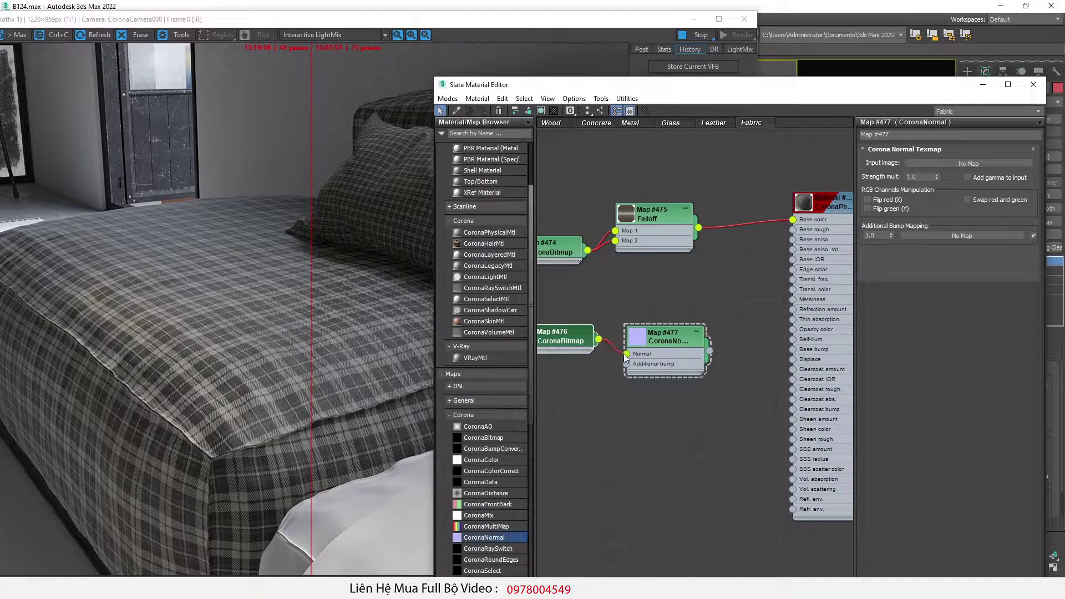
drag(625, 358, 626, 357)
scroll(721, 345, down, 1)
scroll(756, 345, up, 1)
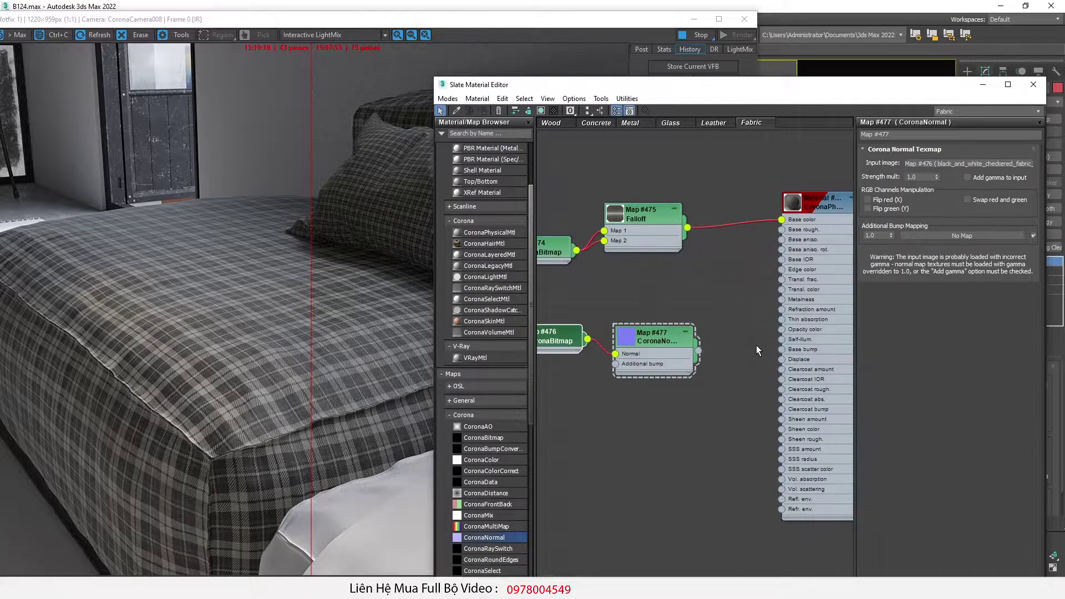
Enable Add gamma to input on the CoronaNormal map and connect it to the material's Base bump.
click(993, 178)
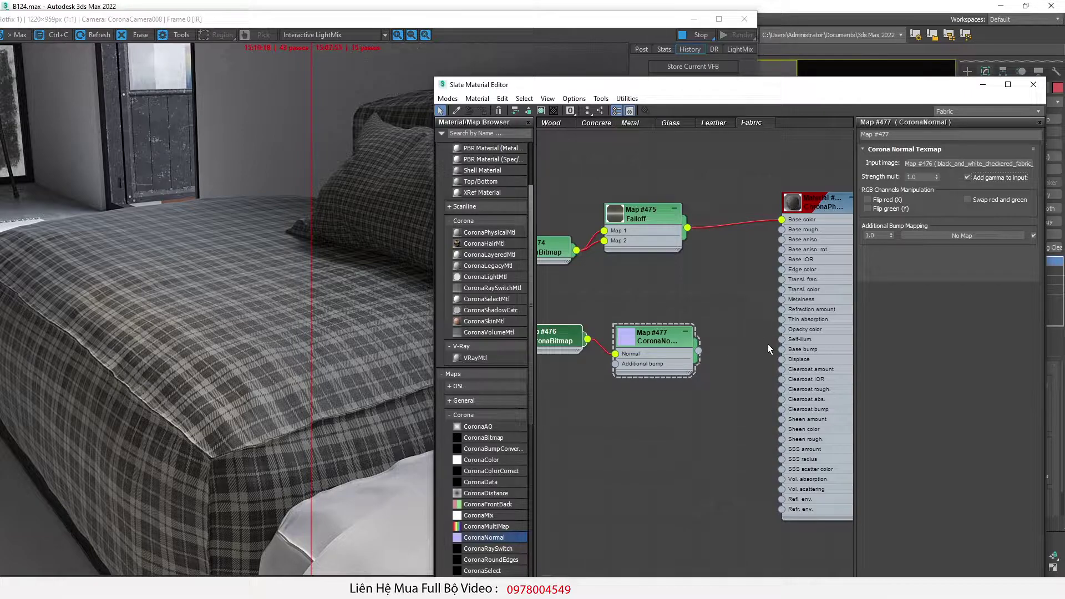
drag(699, 351, 782, 350)
scroll(747, 351, down, 2)
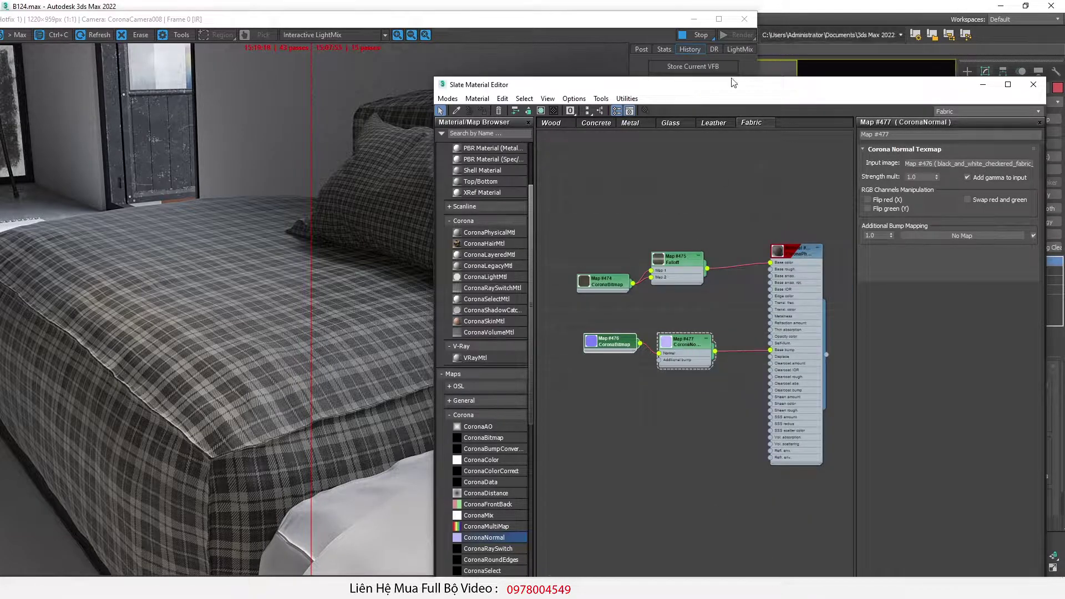
Check the bump in the interactive render and set the CoronaNormal's strength multiplier to 5.
click(588, 23)
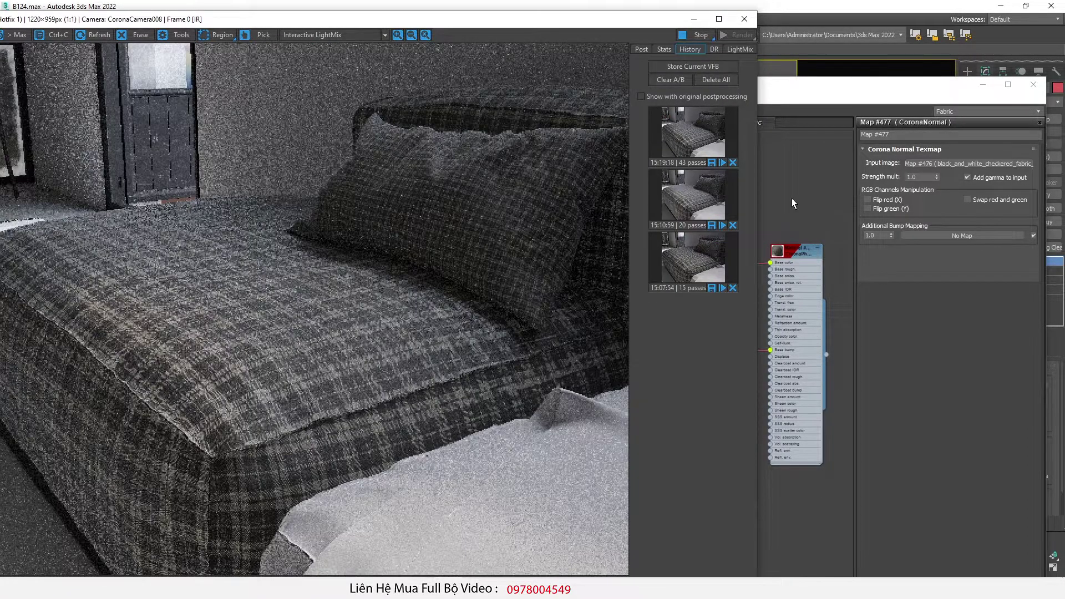
click(791, 198)
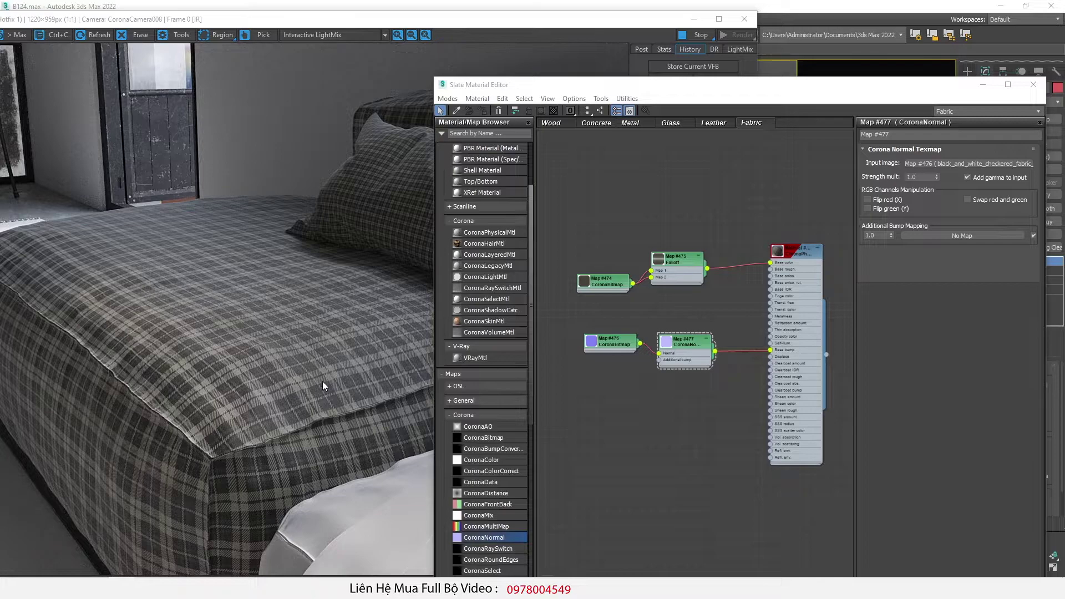
double_click(790, 250)
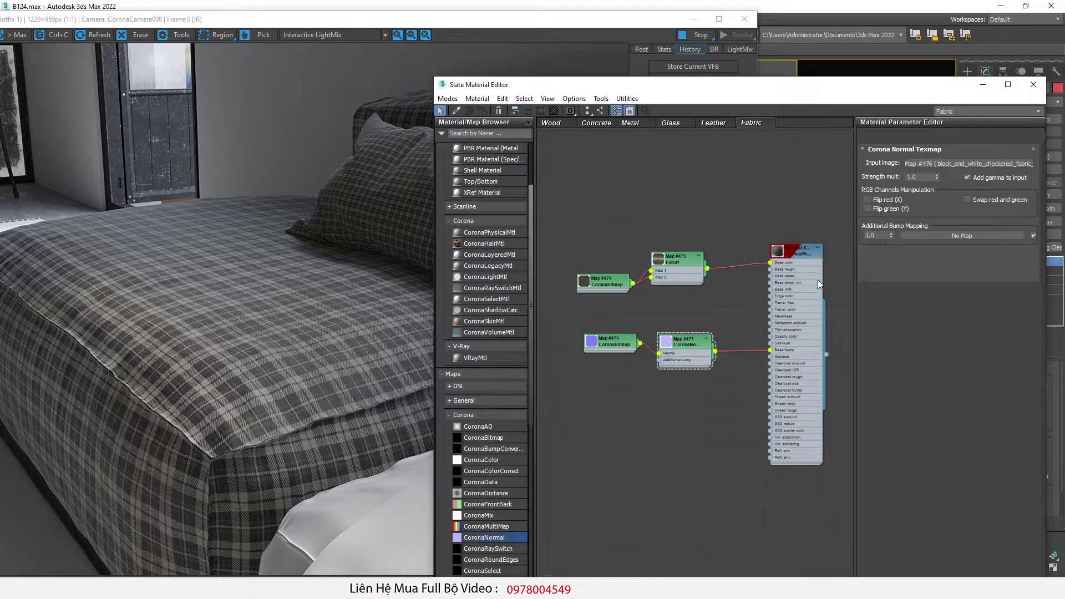
double_click(674, 348)
double_click(912, 178)
text(5)
key(Return)
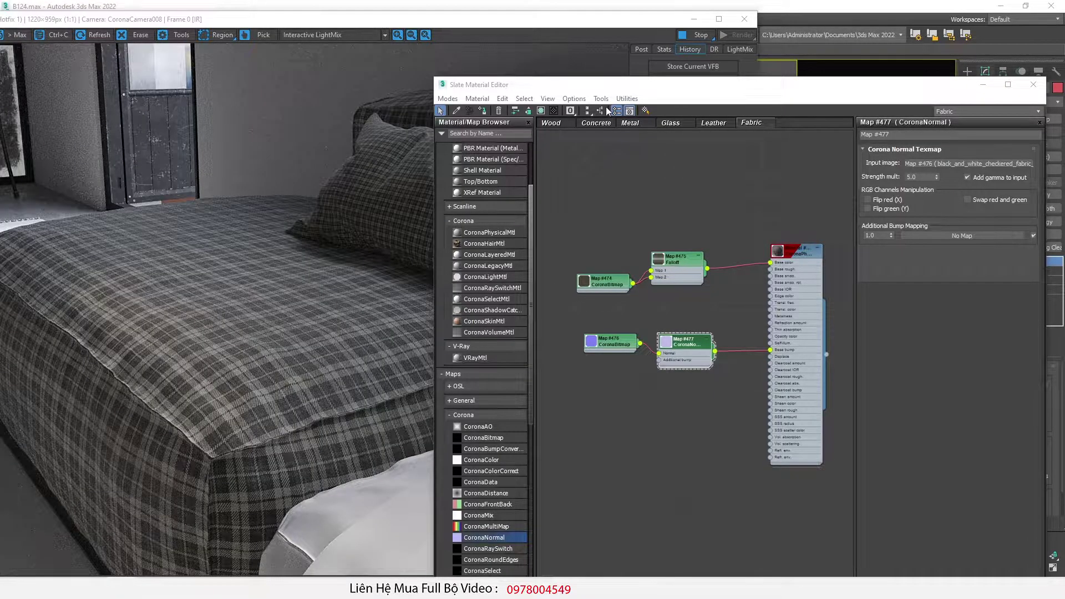
Uncover the render view and store the current render in the VFB history.
drag(577, 87, 774, 230)
click(607, 26)
click(694, 66)
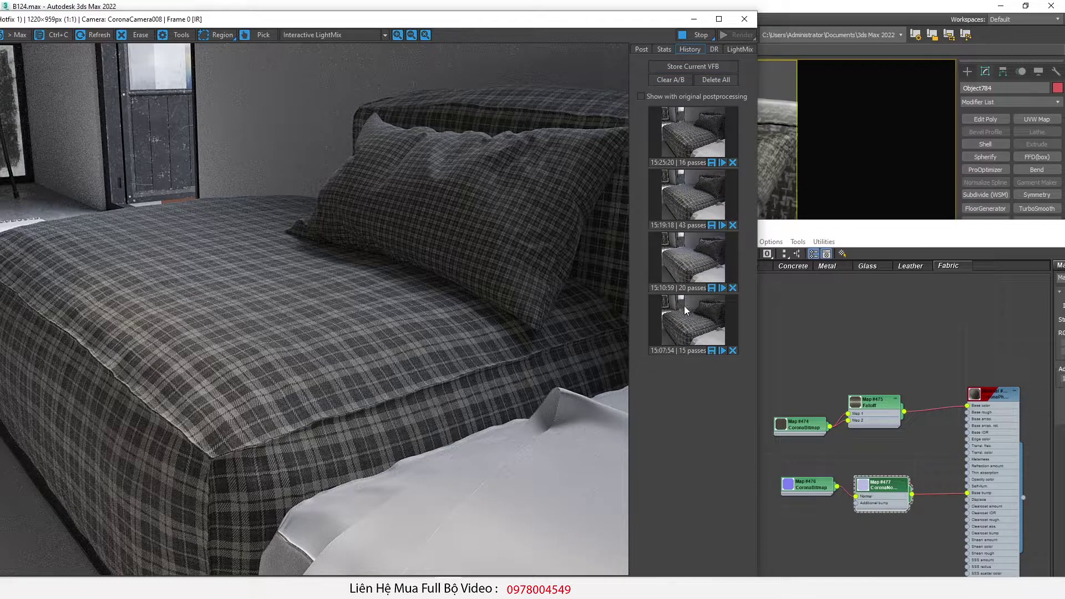
Compare the live render against the stored version without the normal map, moving the divider across the sofa seat, and end the comparison.
click(695, 190)
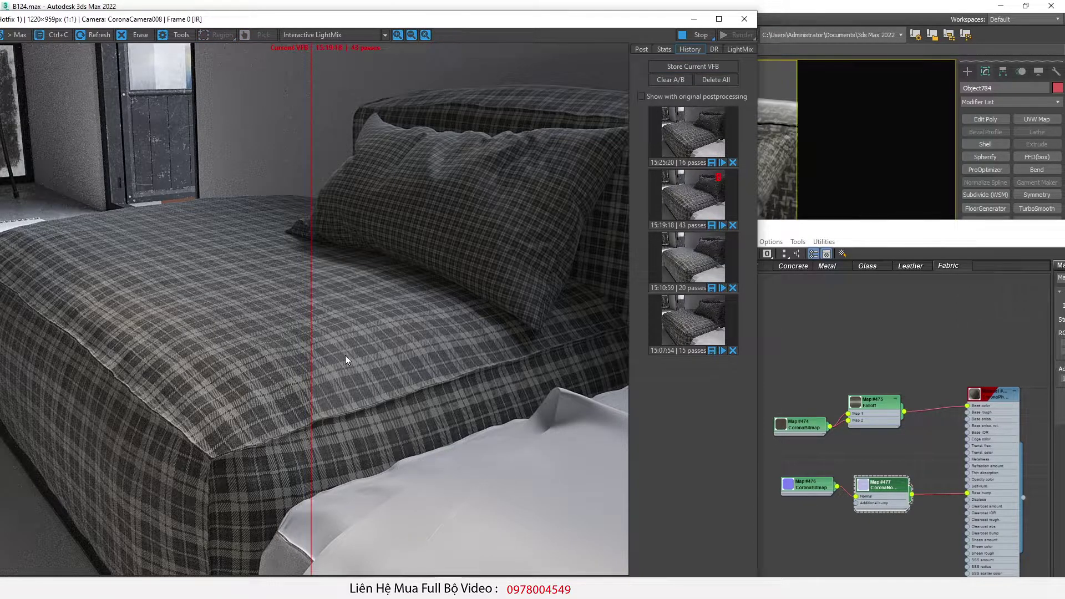
drag(313, 373, 244, 372)
scroll(244, 371, up, 1)
drag(244, 372, 502, 403)
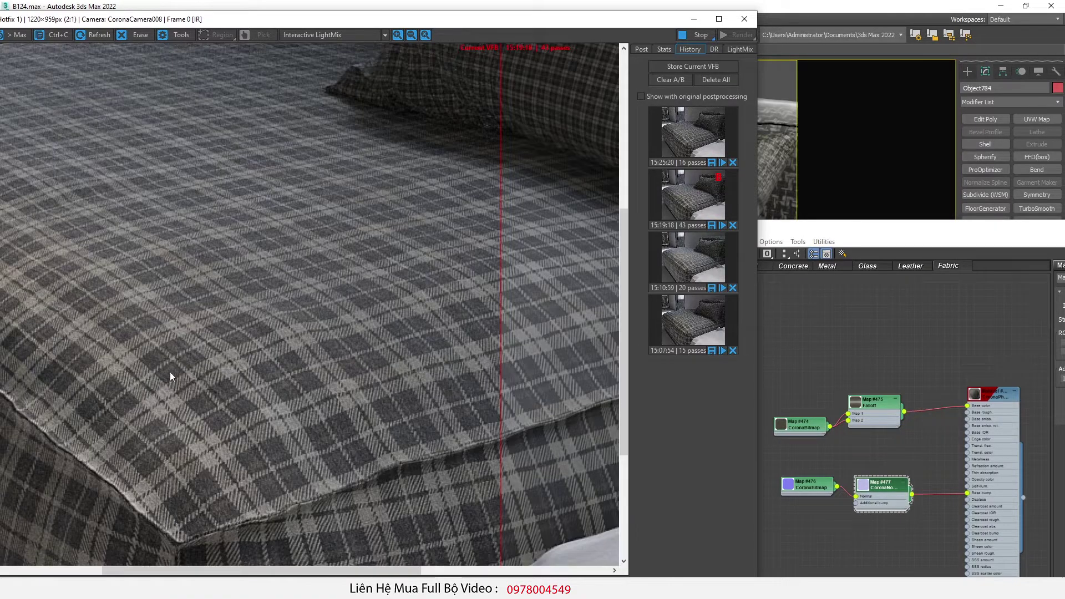
scroll(180, 370, down, 1)
scroll(167, 398, up, 1)
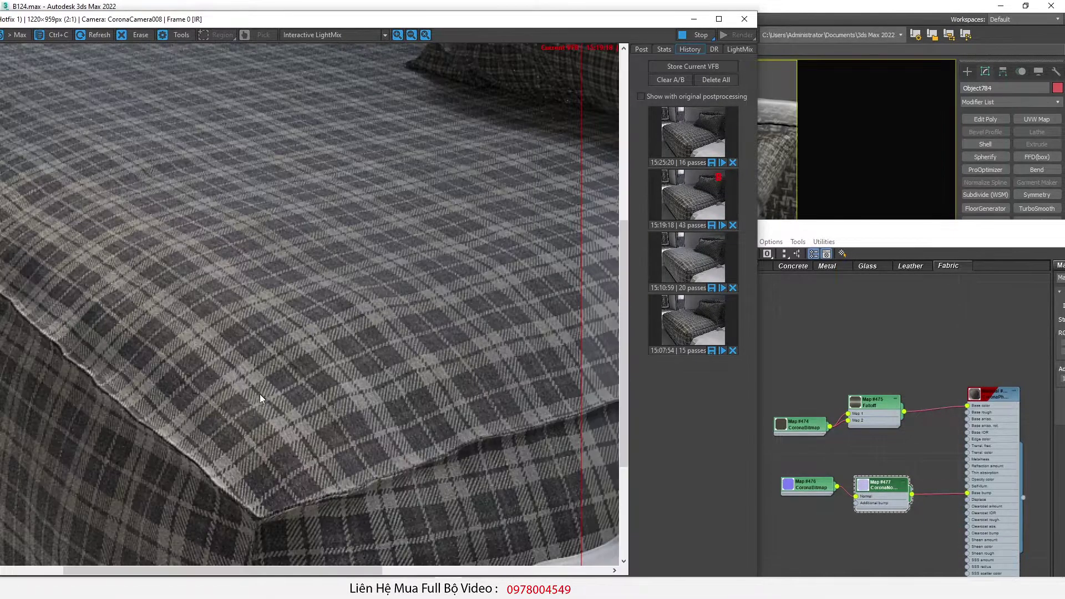
drag(579, 372, 530, 377)
scroll(316, 336, down, 1)
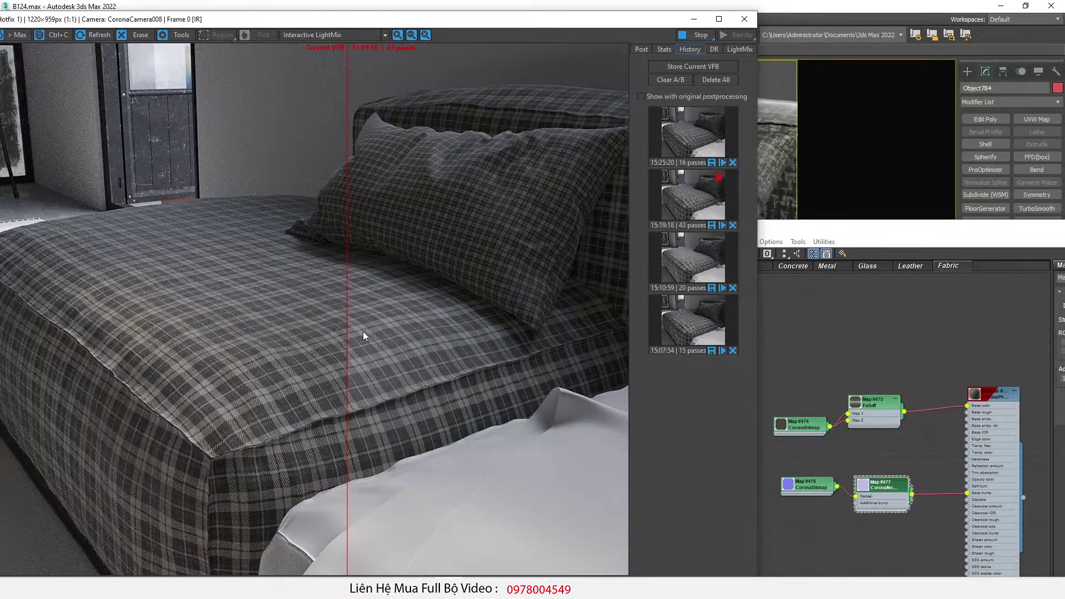
drag(350, 337, 595, 340)
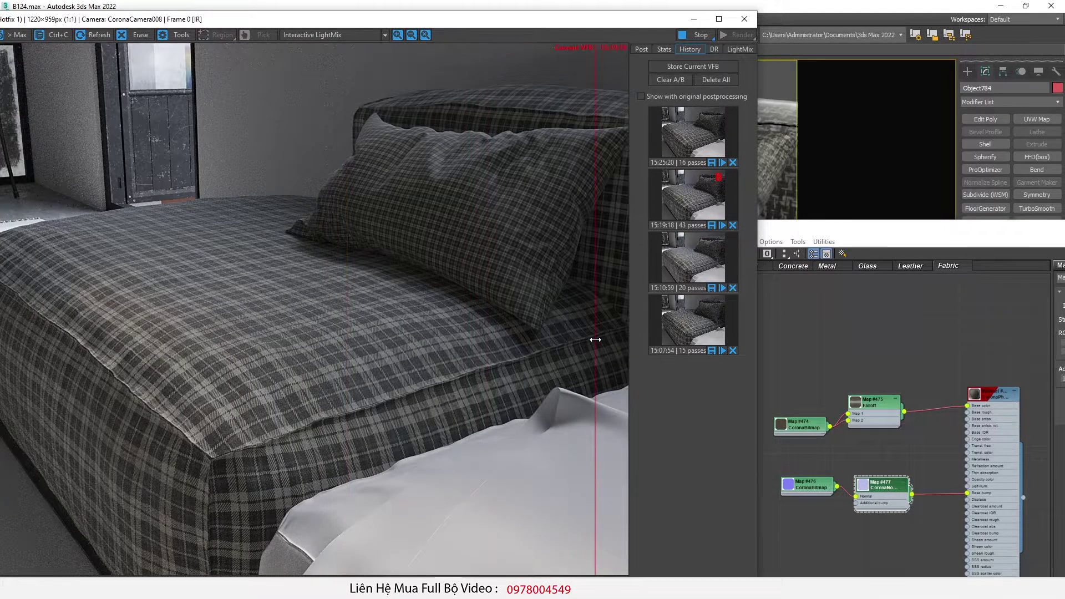
click(852, 234)
drag(852, 234, 815, 85)
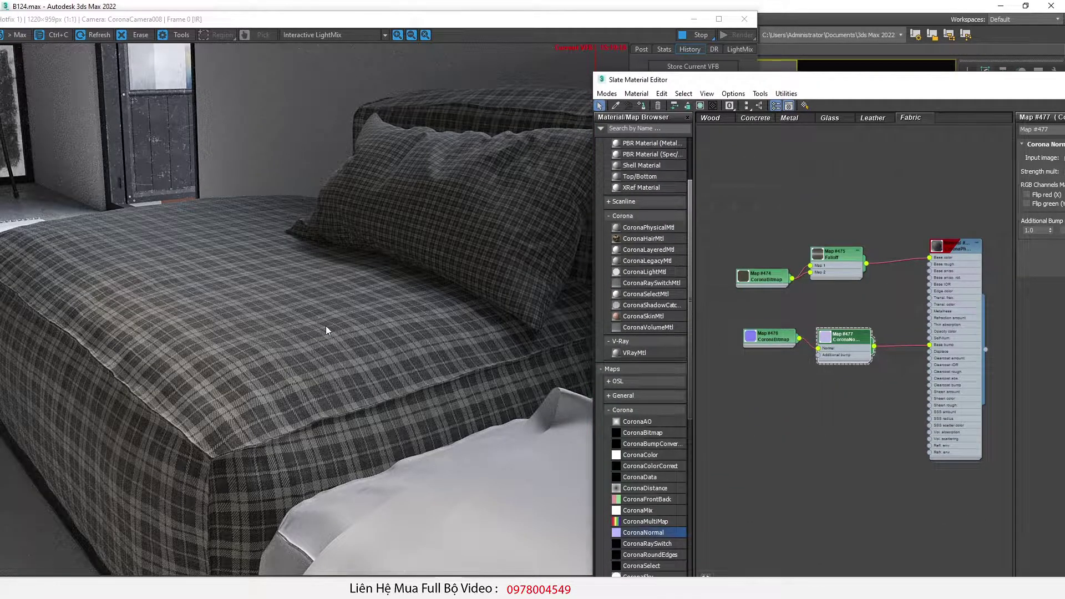
click(325, 325)
click(713, 194)
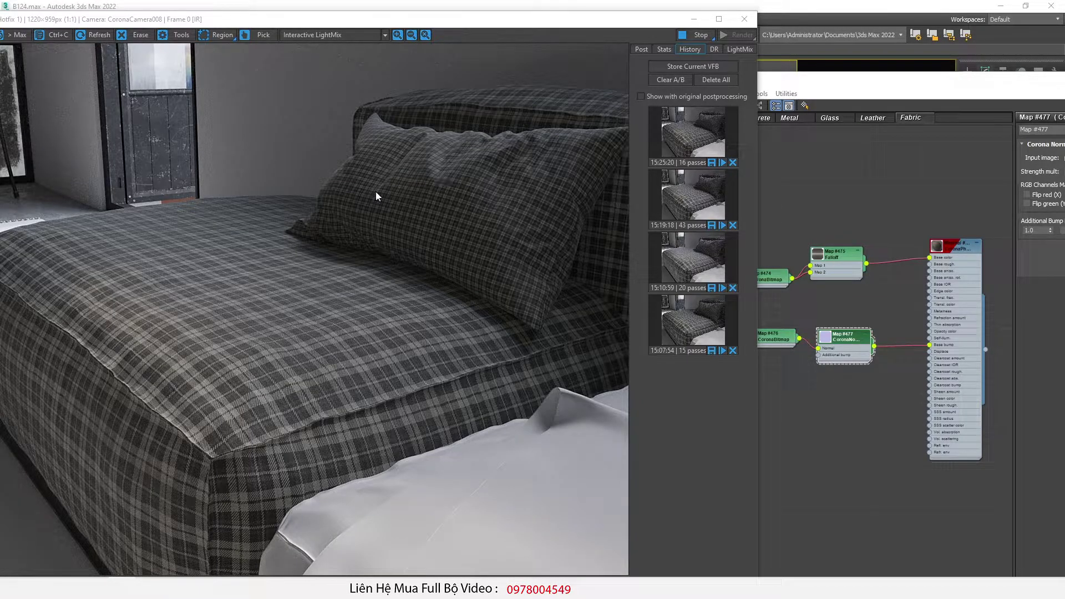
Examine the pillow and backrest fabric up close in the interactive render.
scroll(574, 118, up, 1)
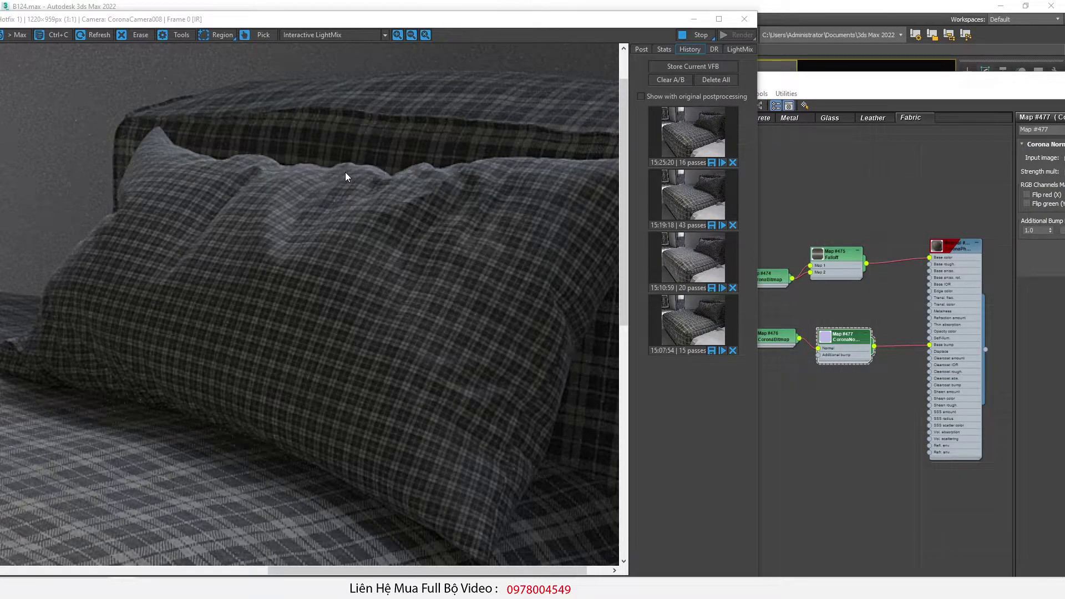
scroll(345, 172, down, 1)
scroll(379, 162, up, 1)
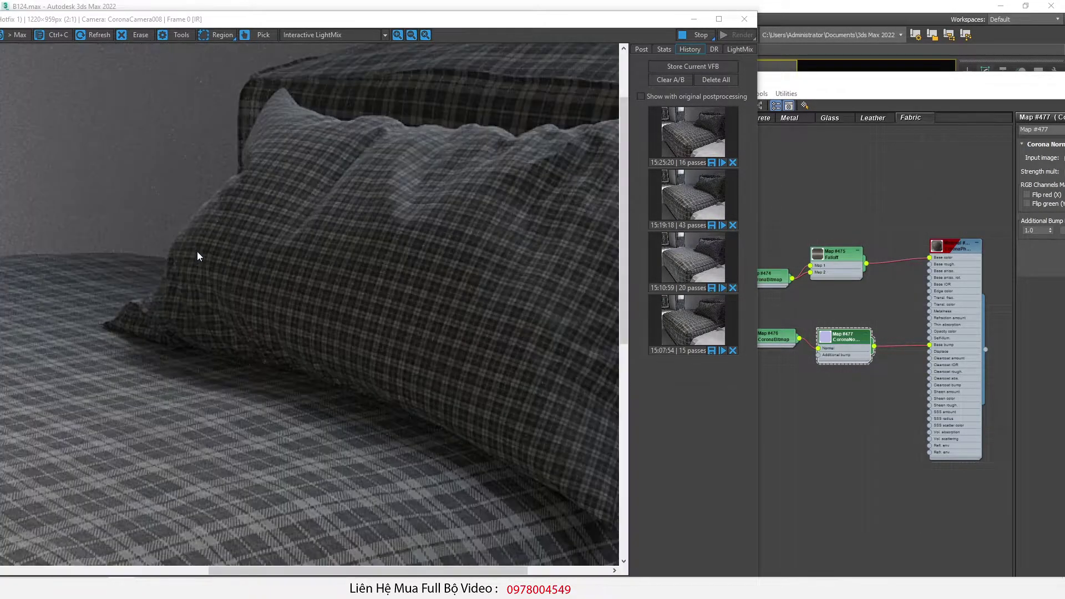
scroll(215, 247, down, 1)
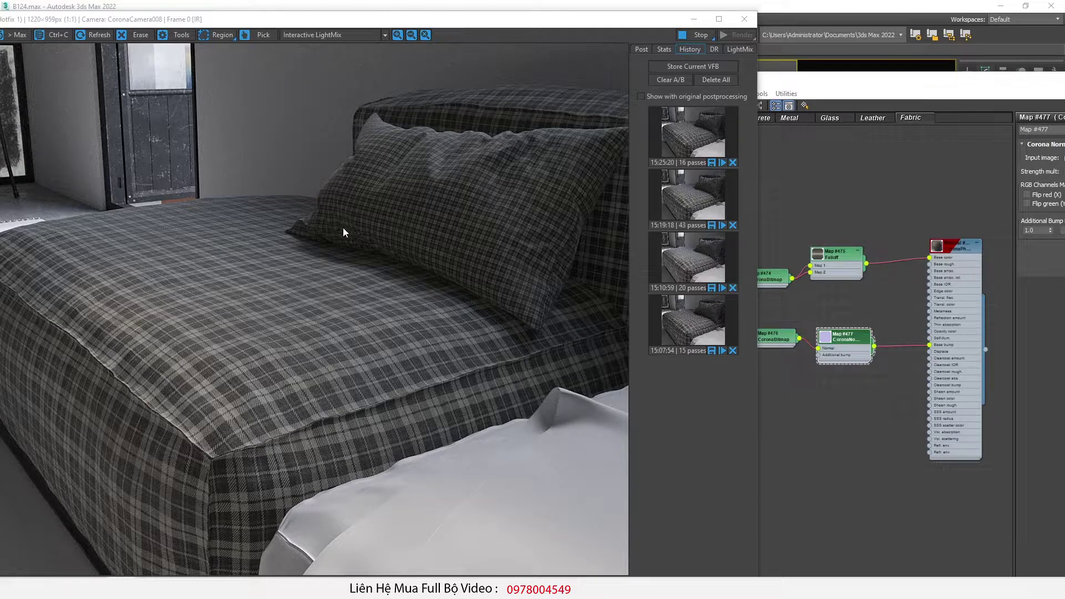
scroll(525, 116, up, 1)
scroll(420, 155, down, 1)
scroll(525, 112, up, 1)
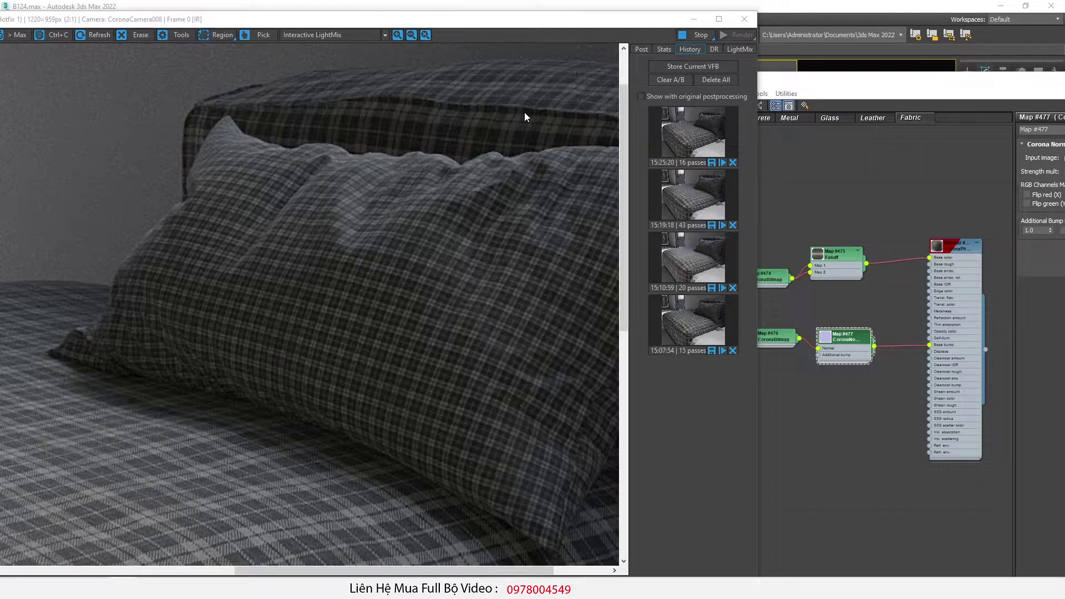
scroll(188, 308, down, 1)
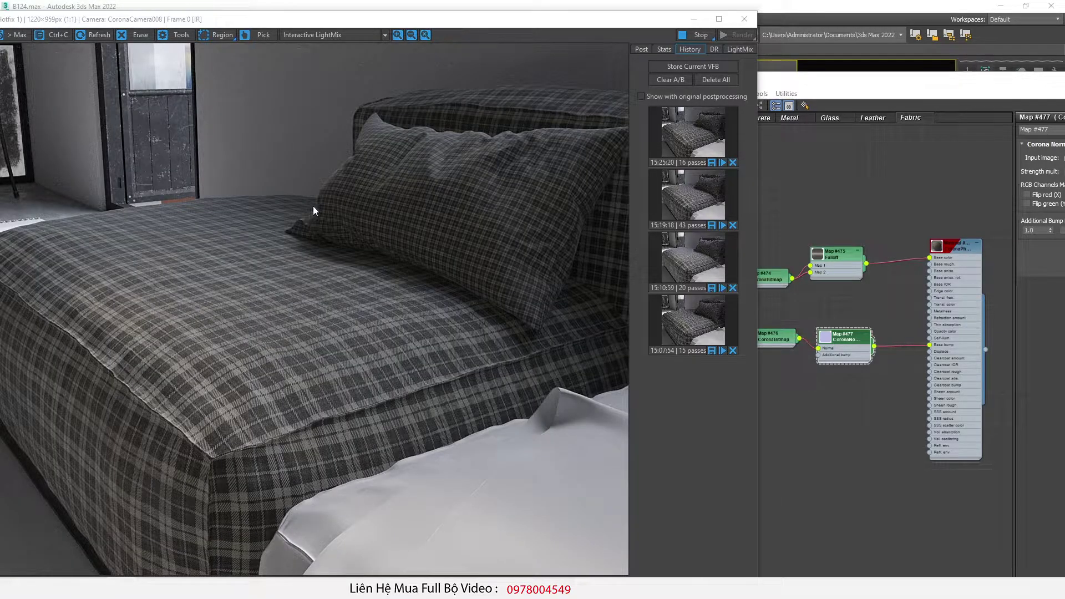
scroll(501, 118, up, 1)
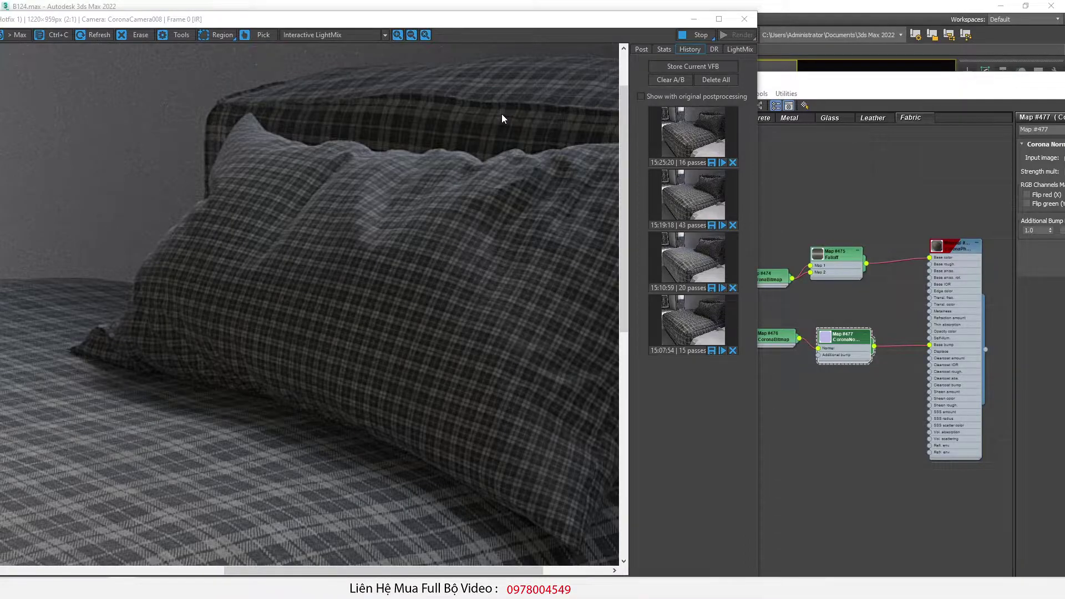
scroll(502, 117, down, 1)
Duplicate the whole fabric material with its Falloff, CoronaNormal and bitmap nodes beside the original network.
click(862, 202)
scroll(941, 255, down, 1)
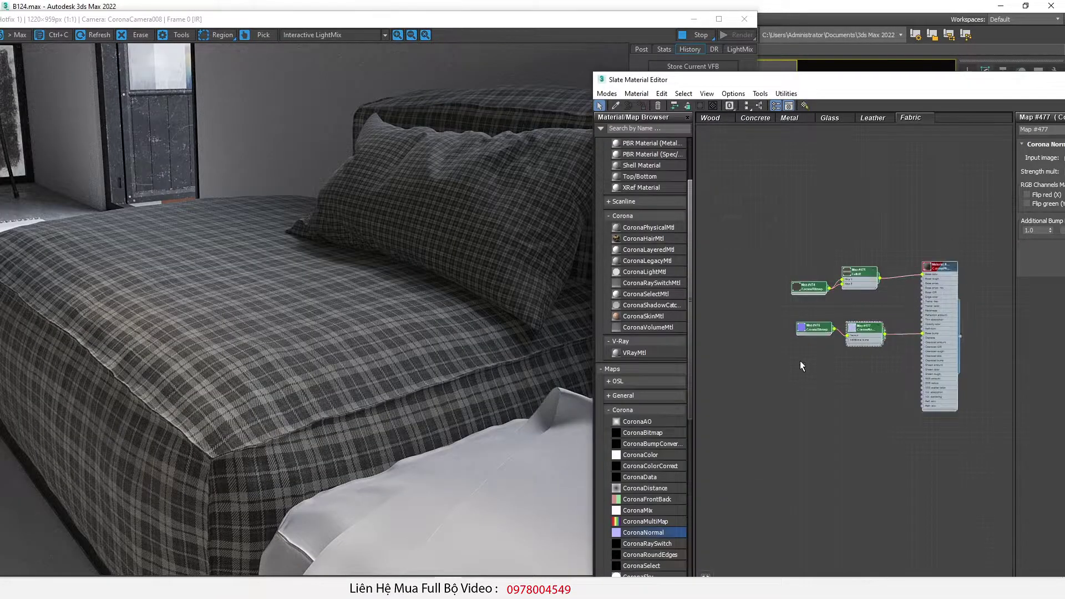
middle_drag(880, 324, 830, 479)
scroll(946, 410, down, 2)
shift+drag(917, 420, 804, 426)
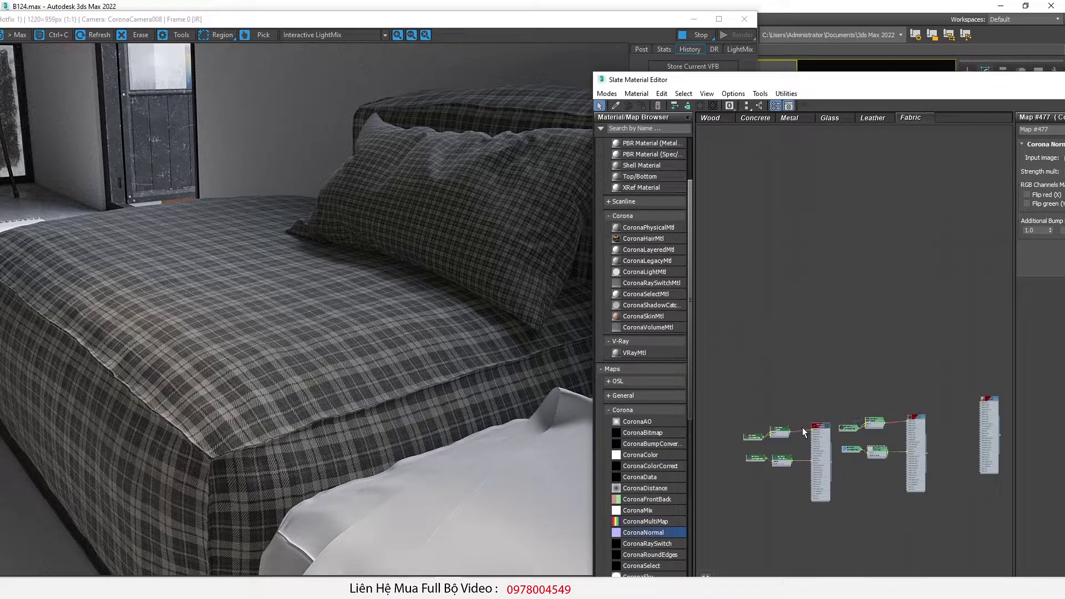
scroll(748, 471, up, 5)
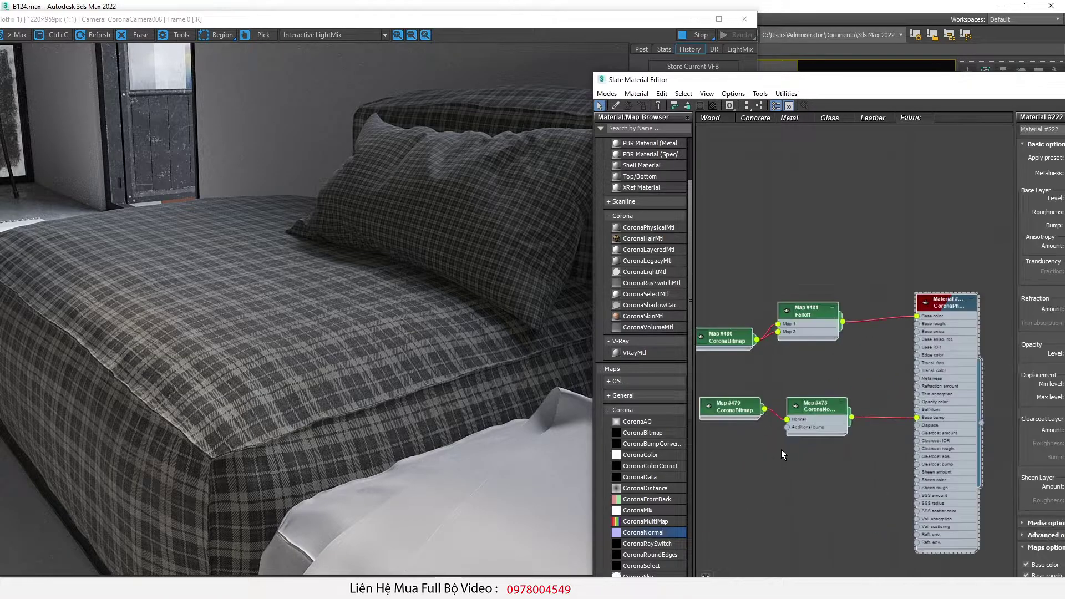
middle_drag(781, 449, 822, 392)
Open the quilted_beige_fabric_26_52 folder in 4K Physical 2 Fabrics and view its diffuse texture.
drag(1, 61, 328, 61)
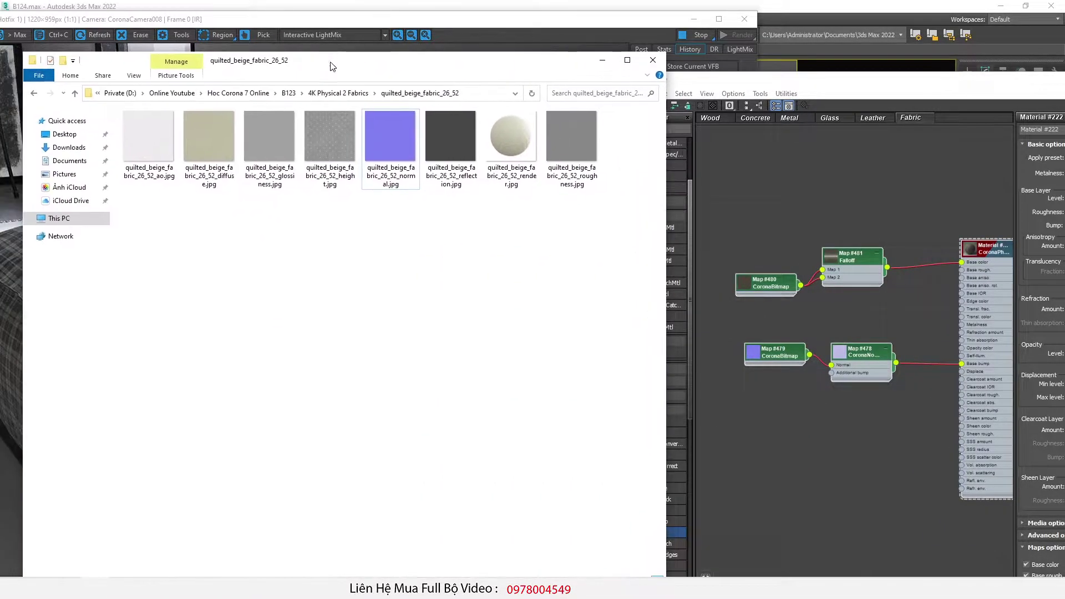
click(331, 95)
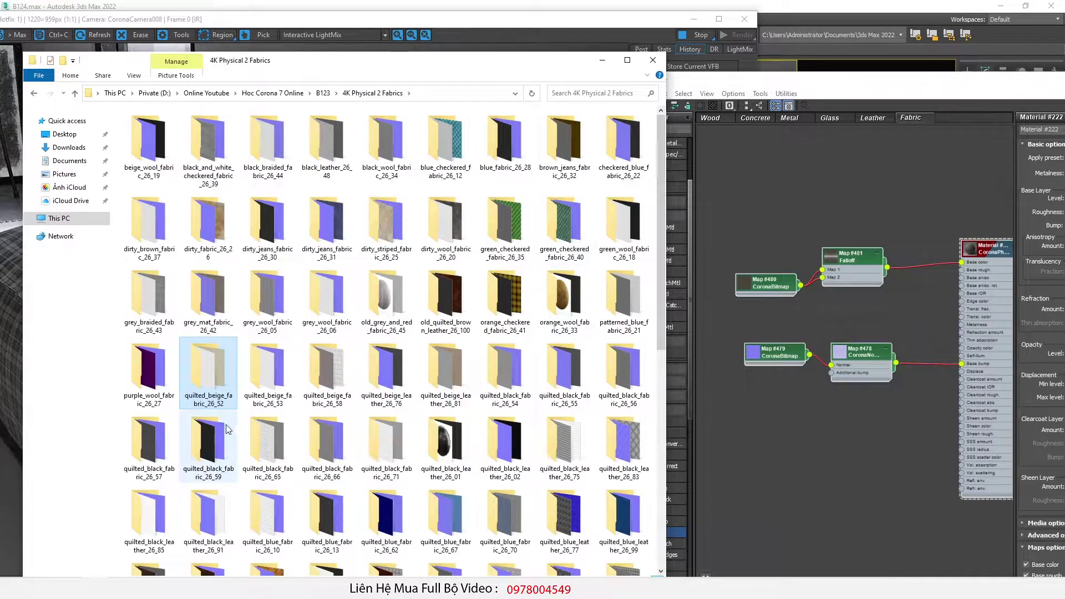
double_click(214, 367)
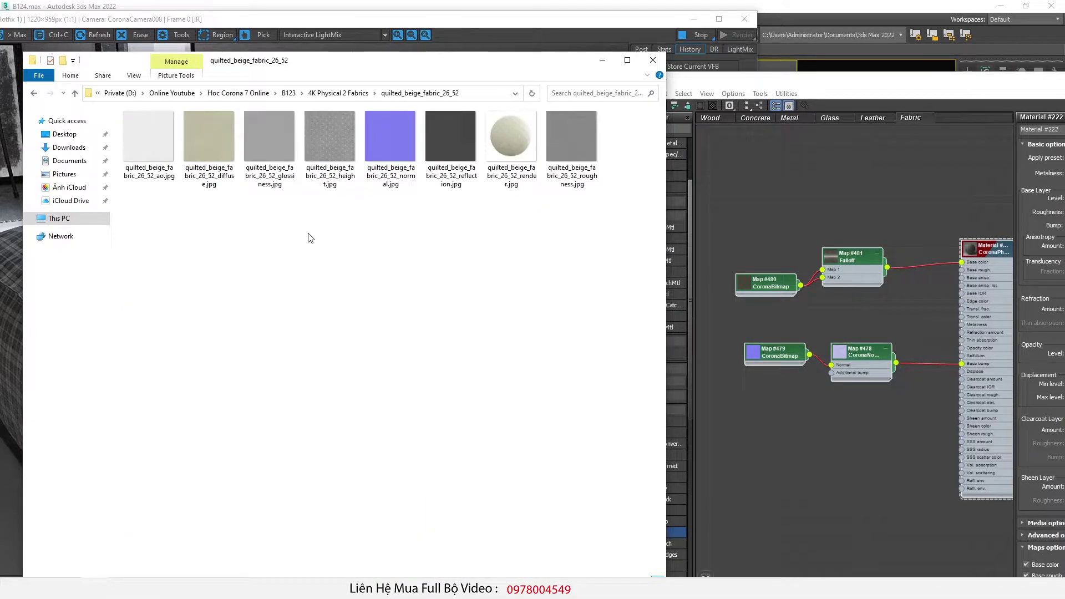
double_click(218, 153)
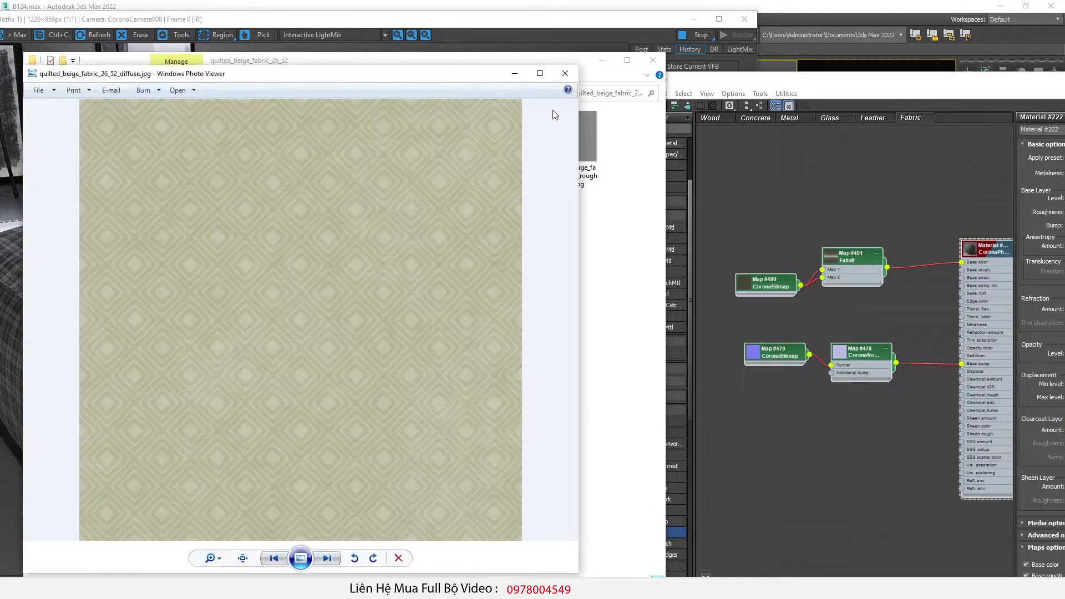
Load quilted_beige_fabric_26_52_diffuse.jpg into the duplicated network's CoronaBitmap that feeds the Falloff.
click(565, 74)
double_click(777, 283)
drag(792, 80, 634, 61)
key(alt+Tab)
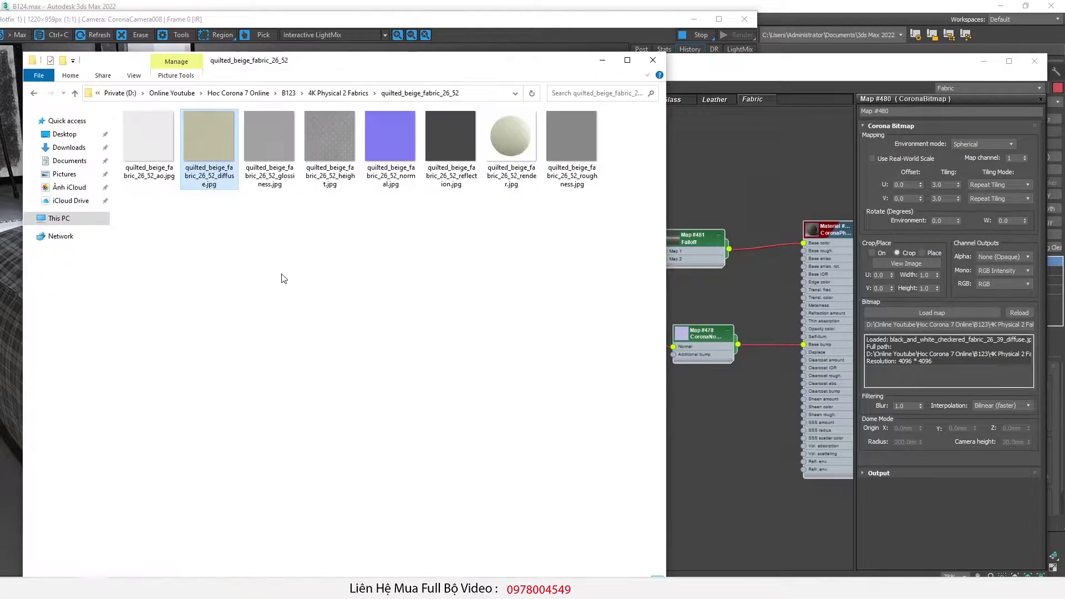
drag(228, 137, 937, 315)
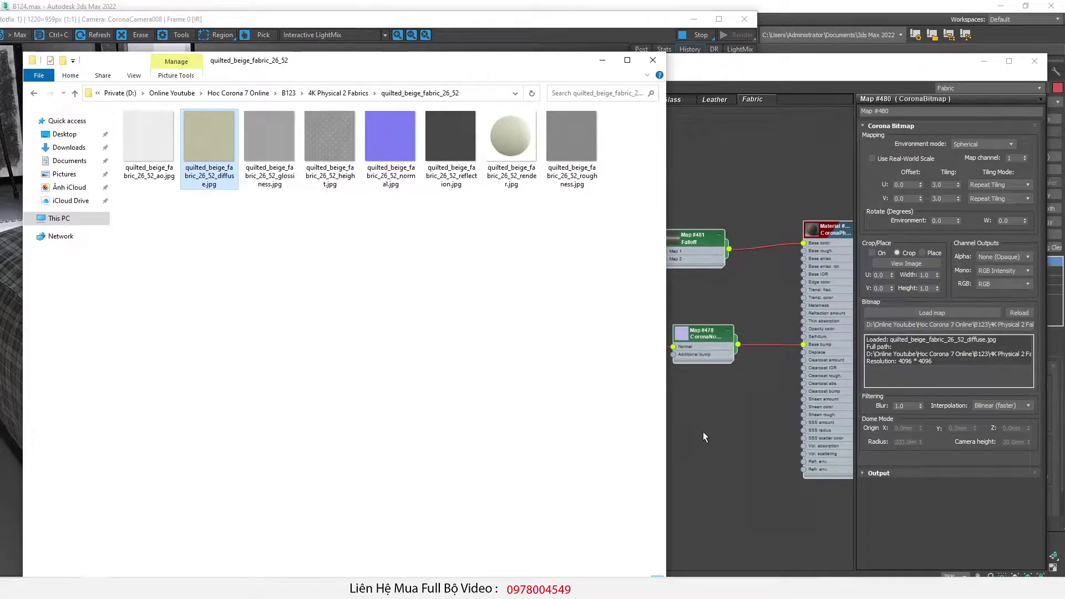
Load quilted_beige_fabric_26_52_normal.jpg into the CoronaBitmap that feeds the duplicated CoronaNormal map.
click(701, 332)
click(611, 334)
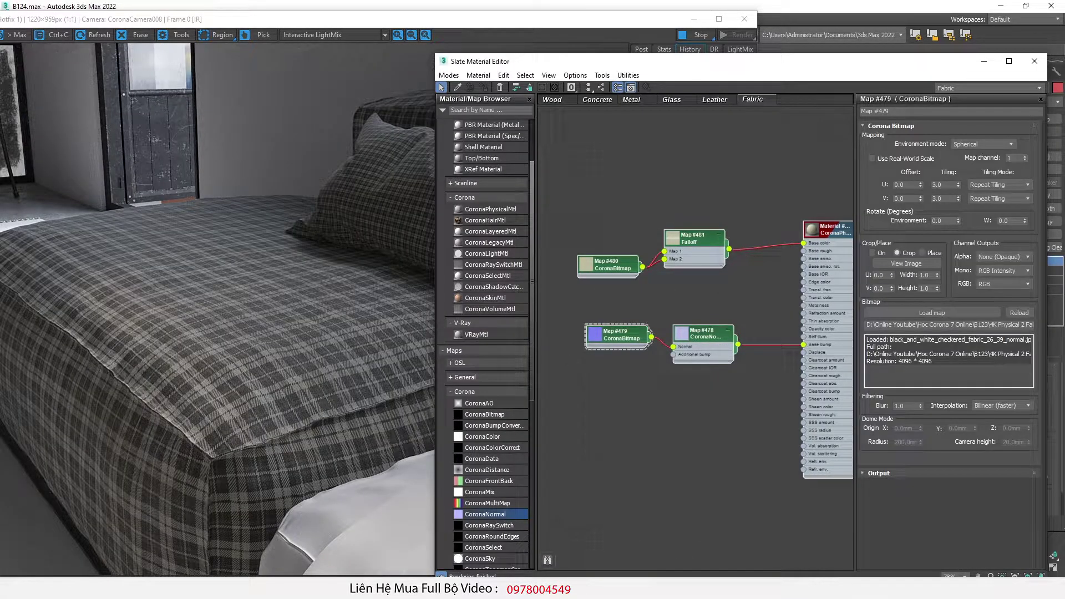
click(102, 587)
drag(413, 165, 911, 308)
click(780, 448)
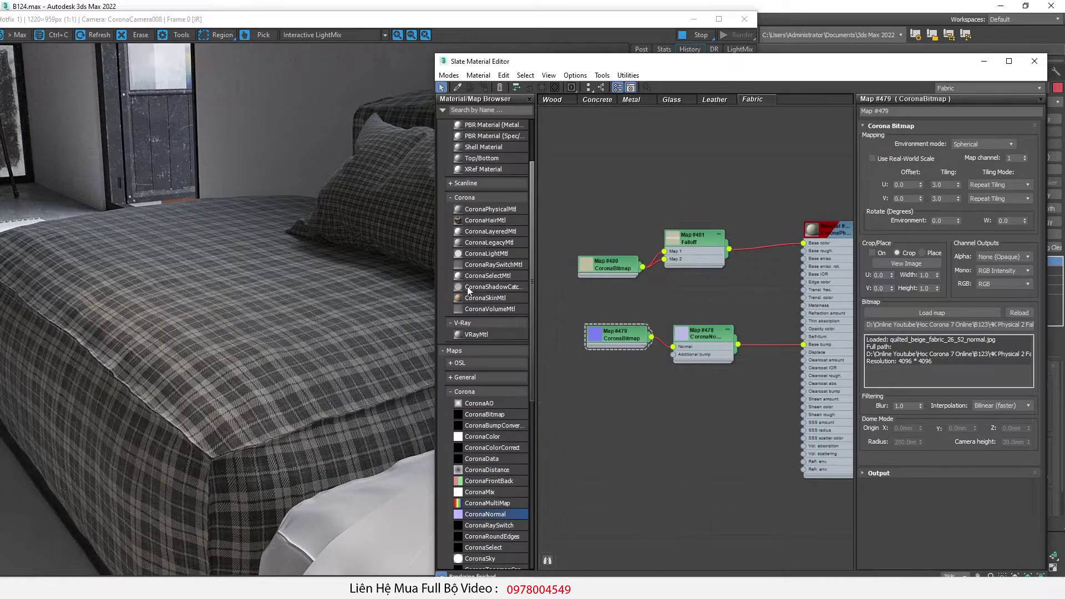
Assign the duplicated quilted beige fabric material to the sofa seat and bring the interactive render back into view.
drag(577, 20, 461, 442)
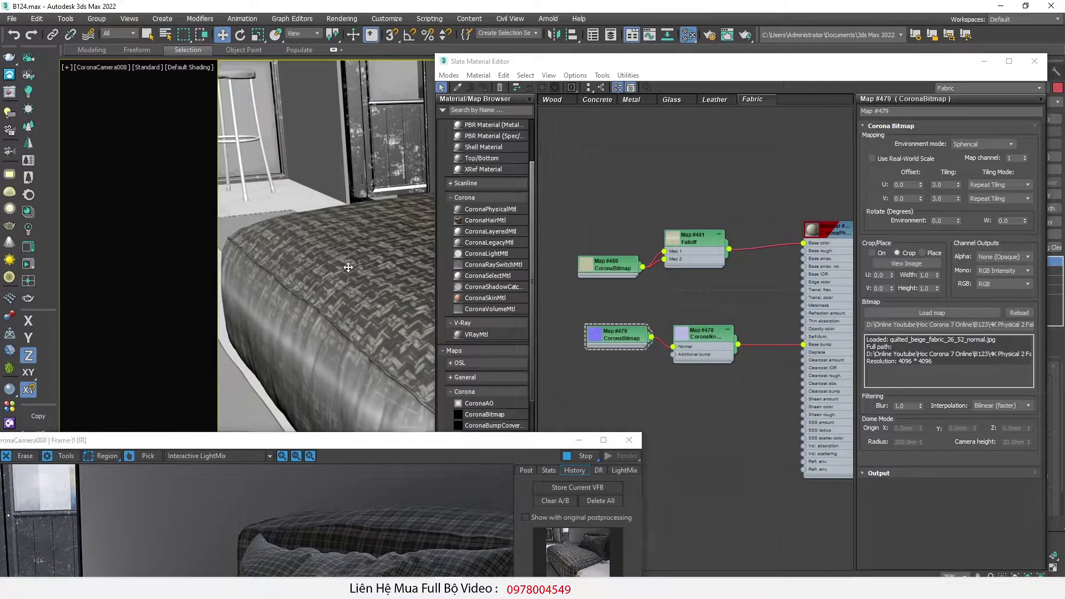
double_click(839, 232)
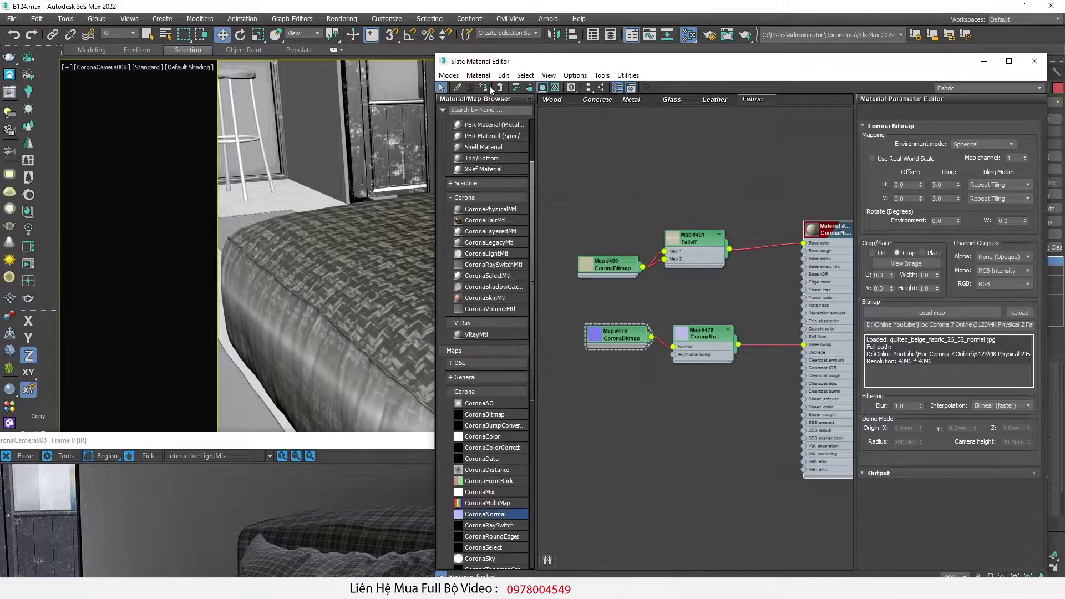
double_click(828, 229)
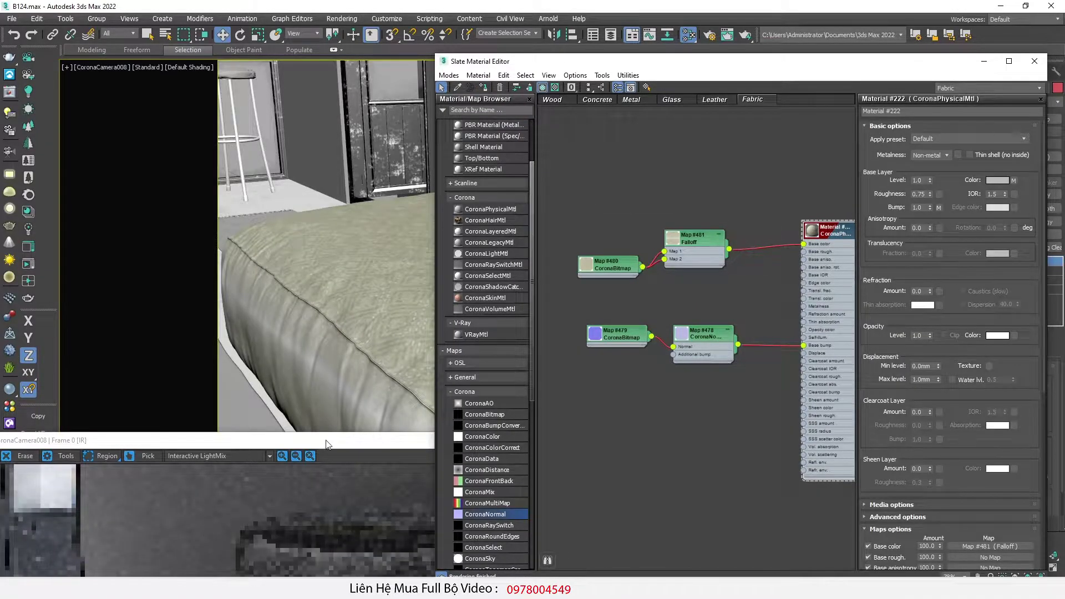
drag(327, 444, 442, 14)
click(795, 92)
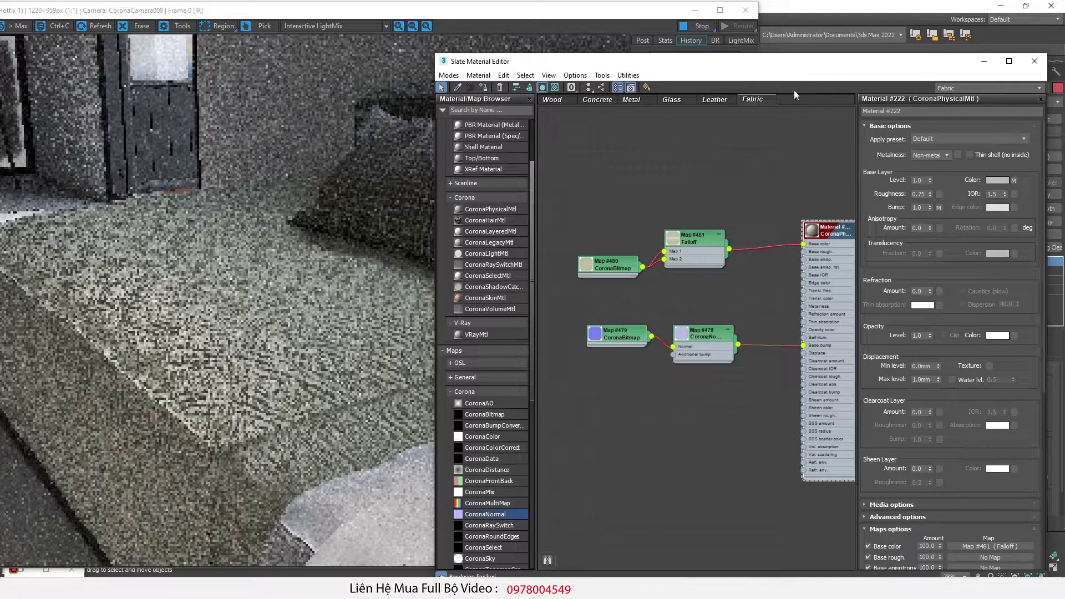
Set the CoronaNormal strength multiplier to 1.0 and store the current render in the frame buffer history.
double_click(692, 333)
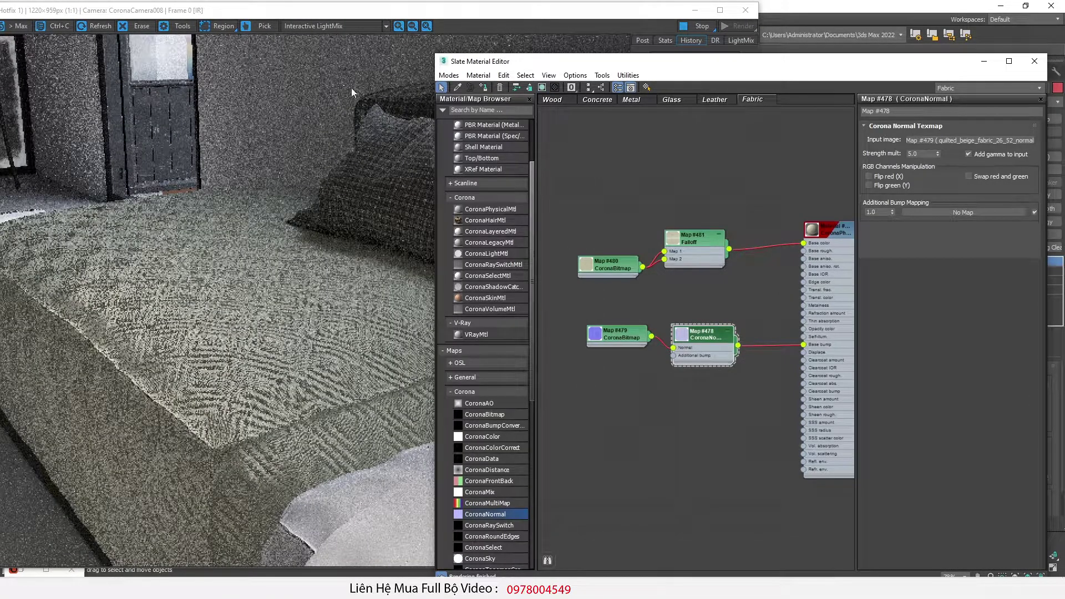
drag(441, 13, 462, 12)
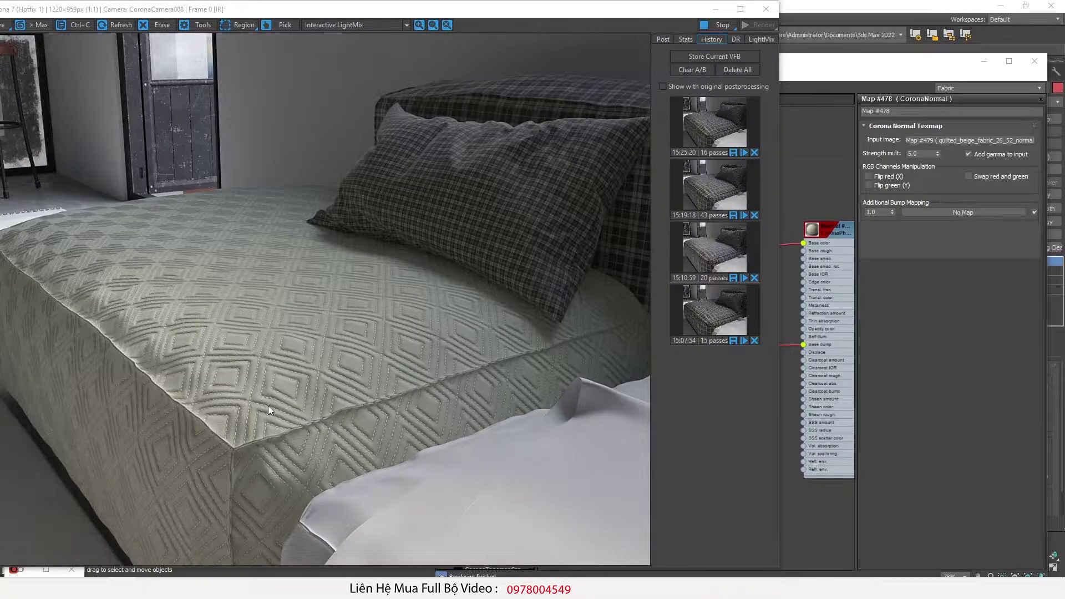
scroll(269, 407, up, 1)
scroll(284, 397, down, 1)
scroll(275, 411, up, 1)
click(819, 509)
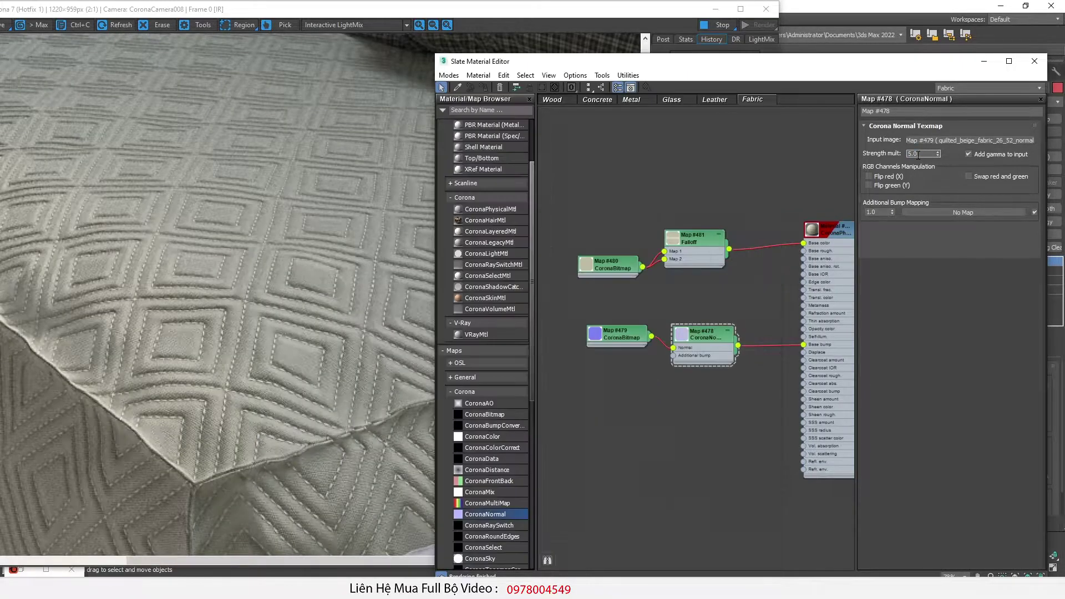
text(1)
key(Return)
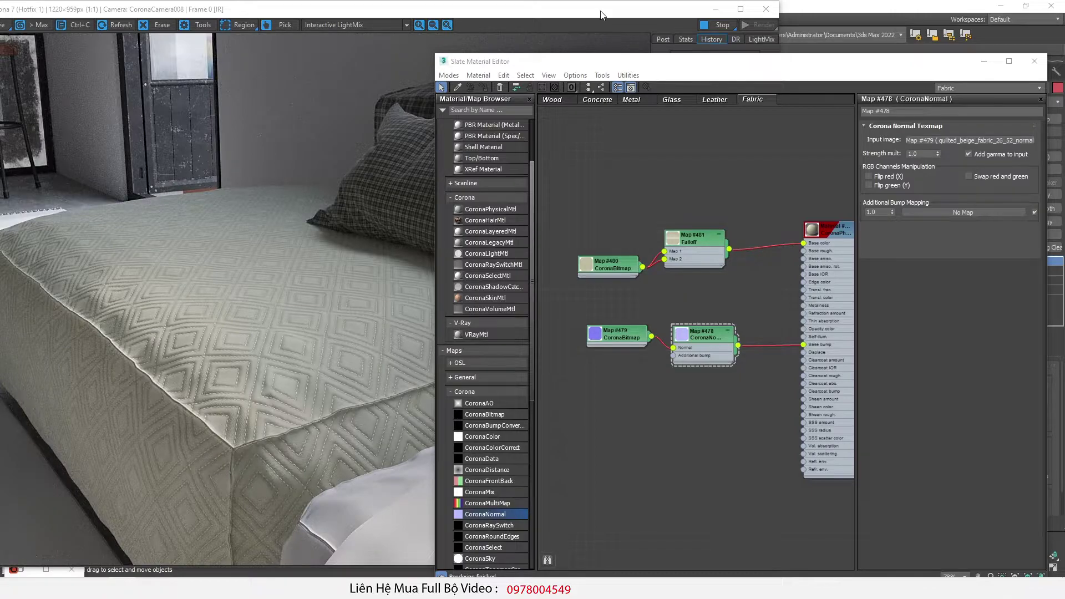
click(600, 12)
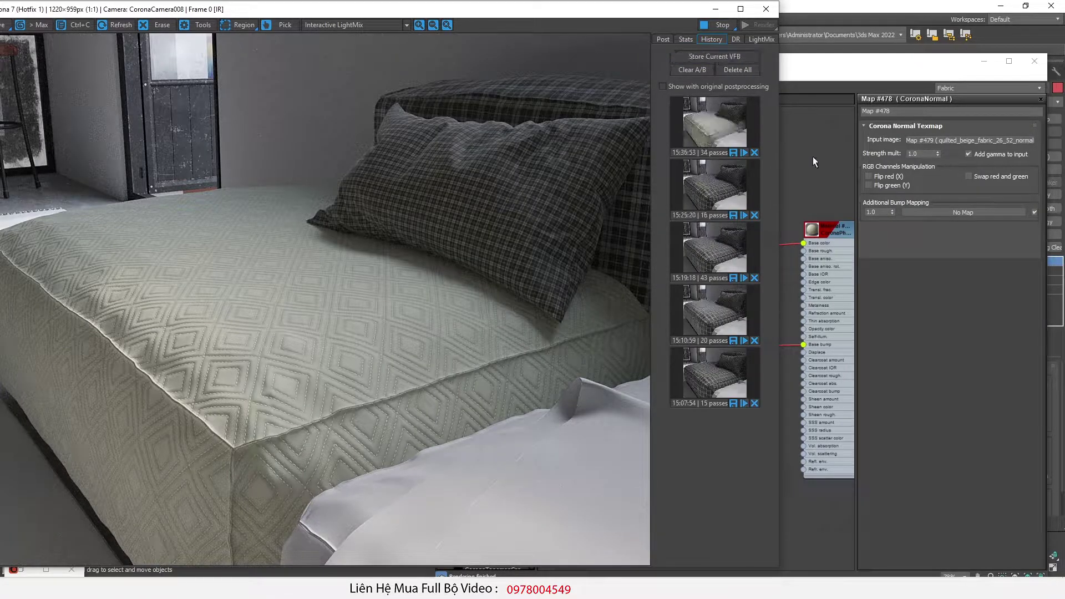
click(813, 156)
Open quilted_beige_fabric_26_52_height.jpg in the image viewer and examine its stitching pattern up close.
drag(0, 156, 315, 160)
click(293, 436)
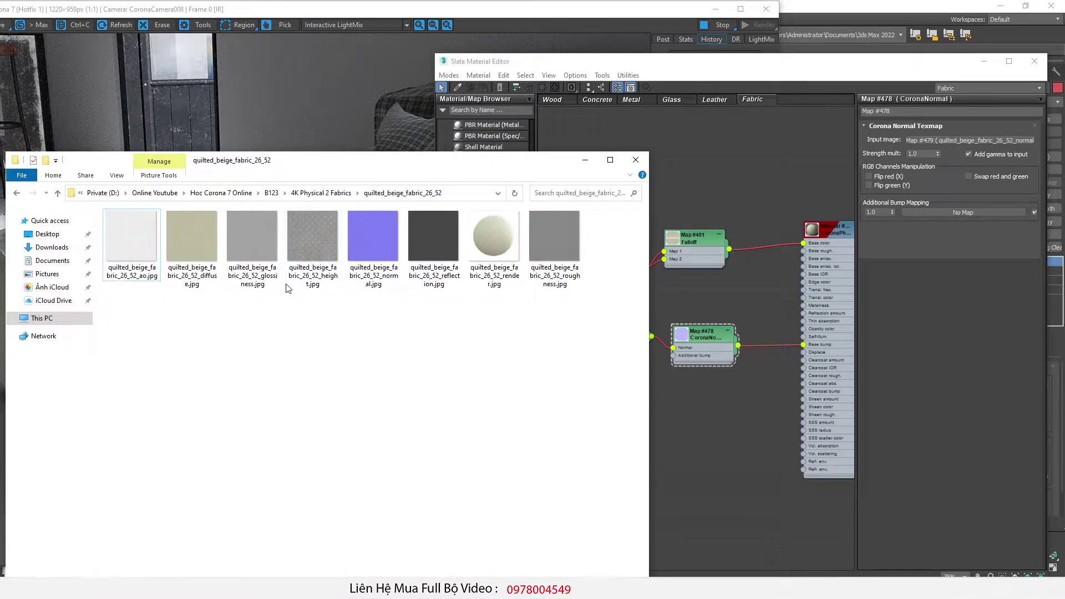
double_click(312, 248)
scroll(252, 370, up, 3)
scroll(289, 369, up, 3)
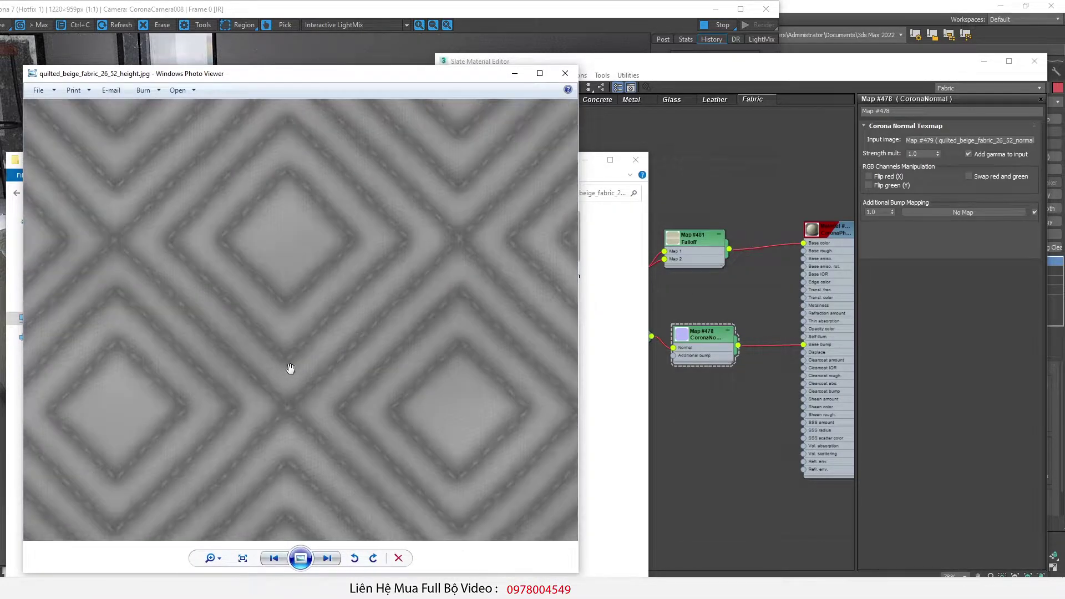
scroll(289, 369, down, 2)
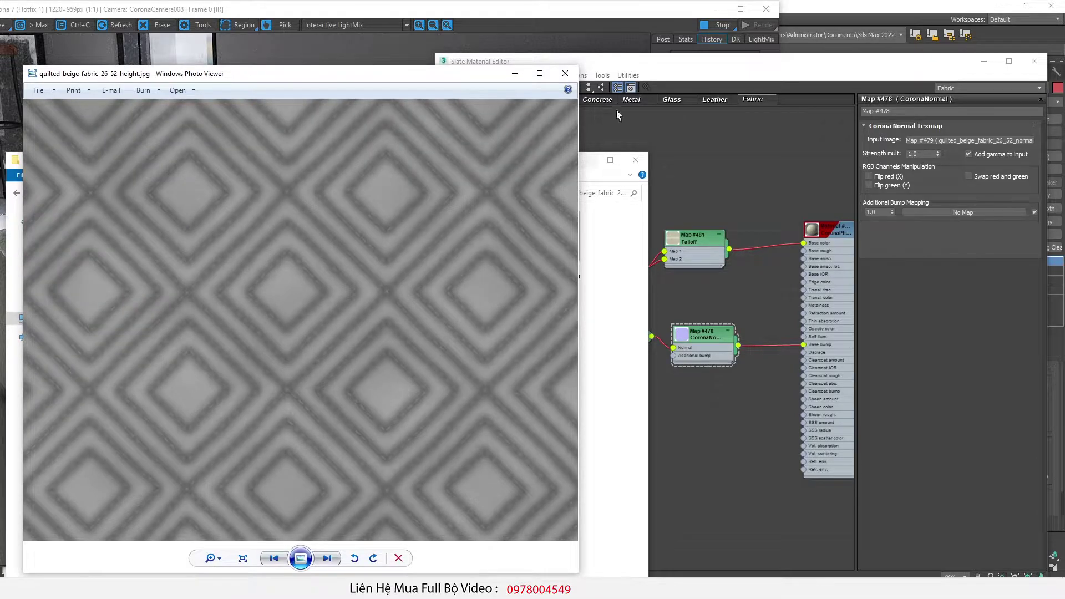
click(564, 73)
Duplicate the diffuse CoronaBitmap below the normal map nodes and load quilted_beige_fabric_26_52_height.jpg into the copy.
drag(555, 161, 404, 161)
click(608, 271)
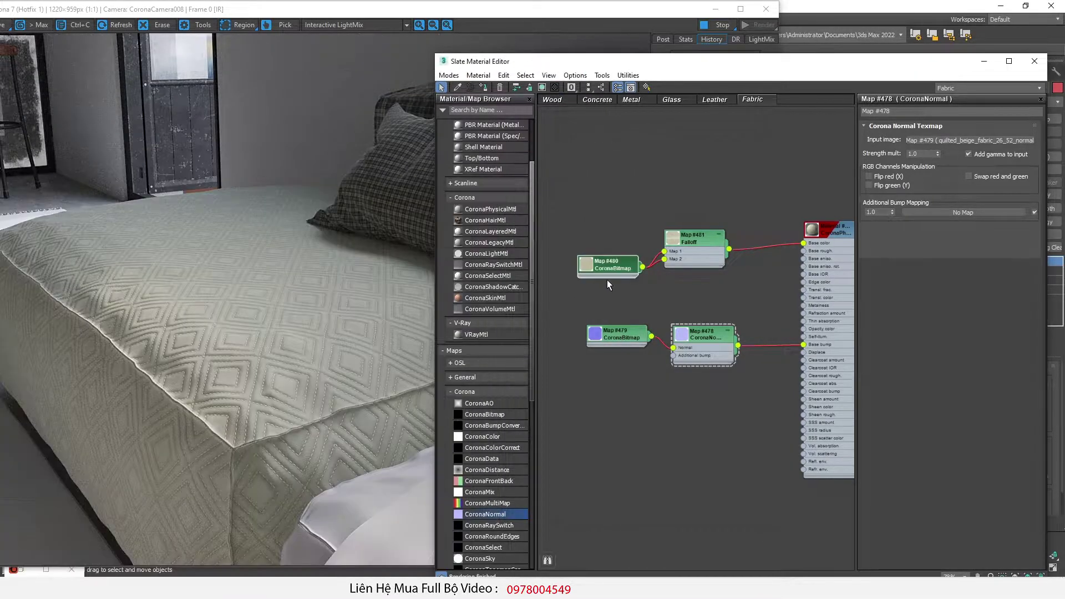
shift+drag(608, 273, 673, 407)
double_click(685, 407)
scroll(684, 407, up, 2)
double_click(670, 397)
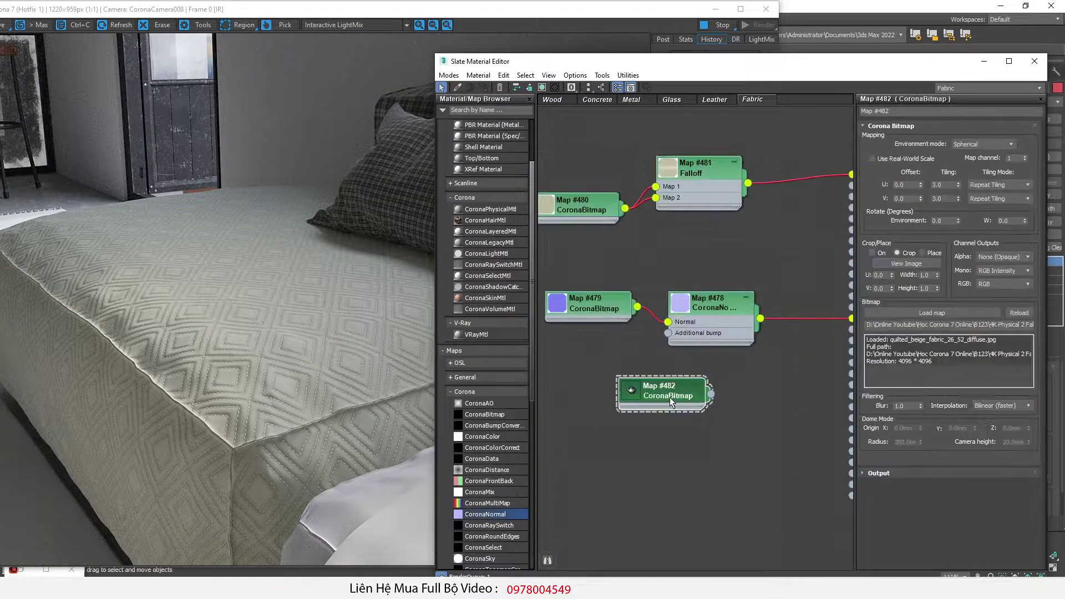
click(130, 588)
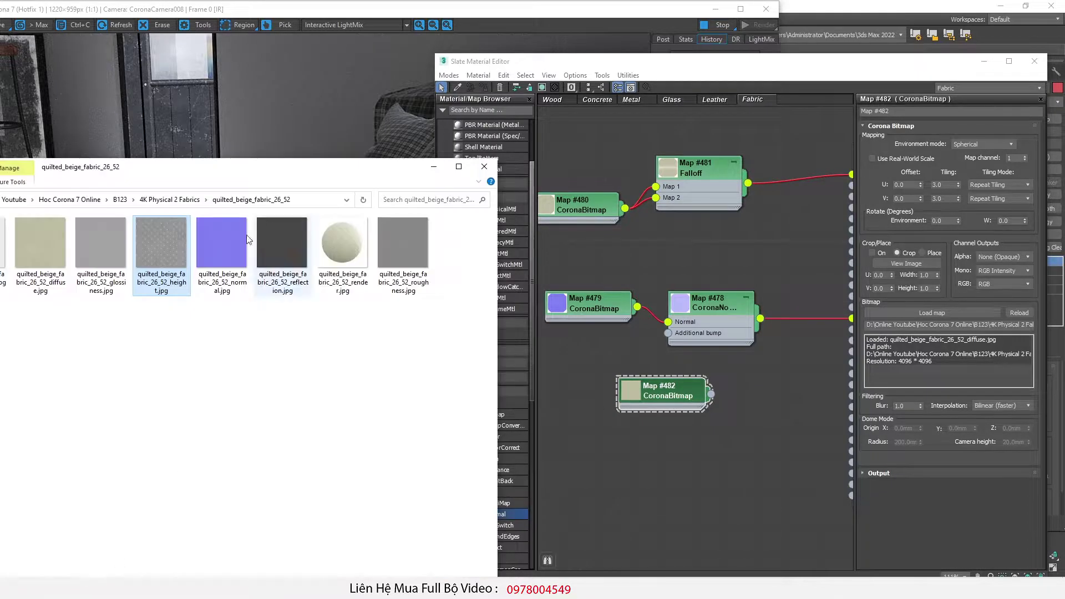
drag(168, 247, 914, 309)
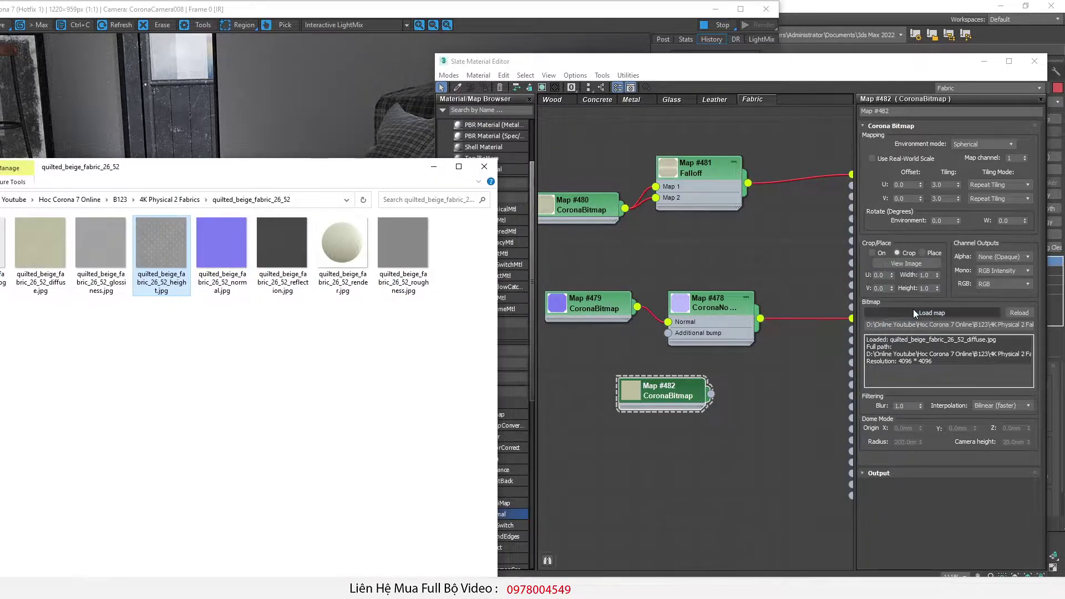
Connect the height bitmap to the material's Base bump in place of the CoronaNormal and set Bump to 4.0.
middle_drag(765, 388, 735, 394)
drag(680, 399, 822, 324)
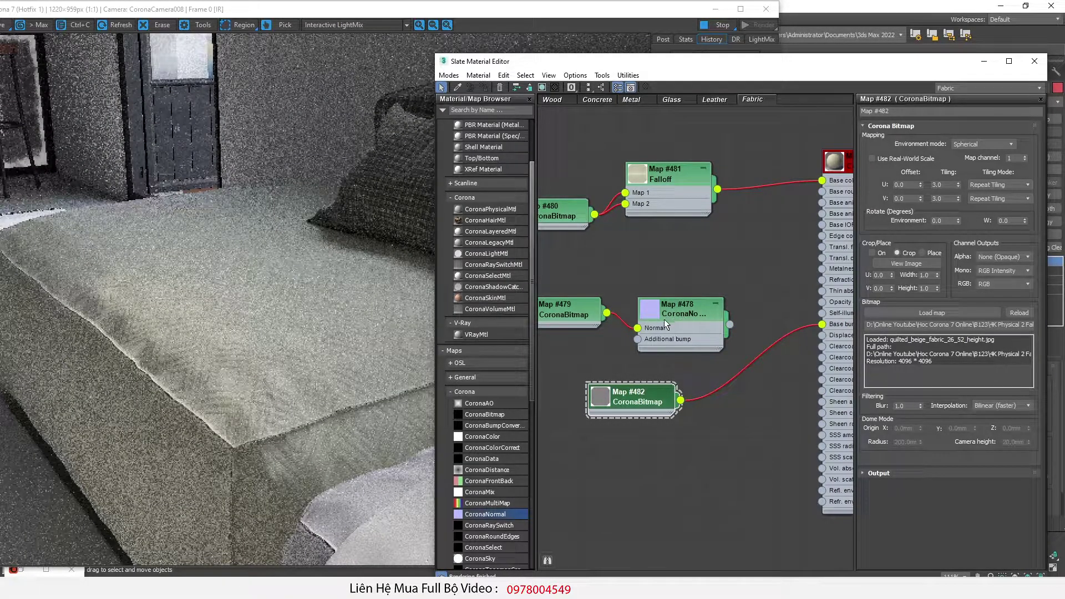
scroll(684, 325, down, 1)
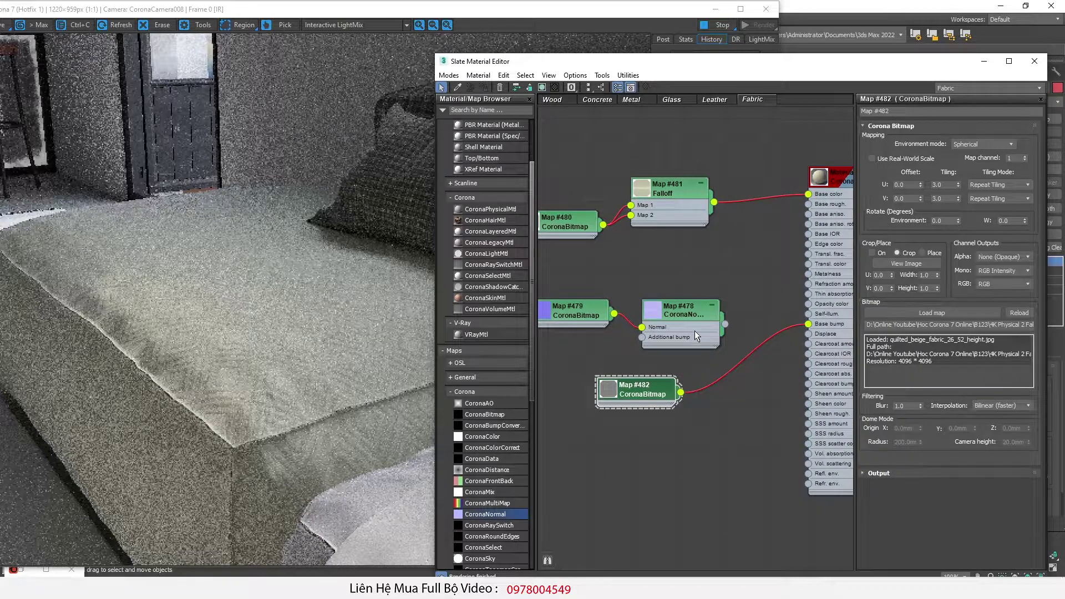
double_click(839, 181)
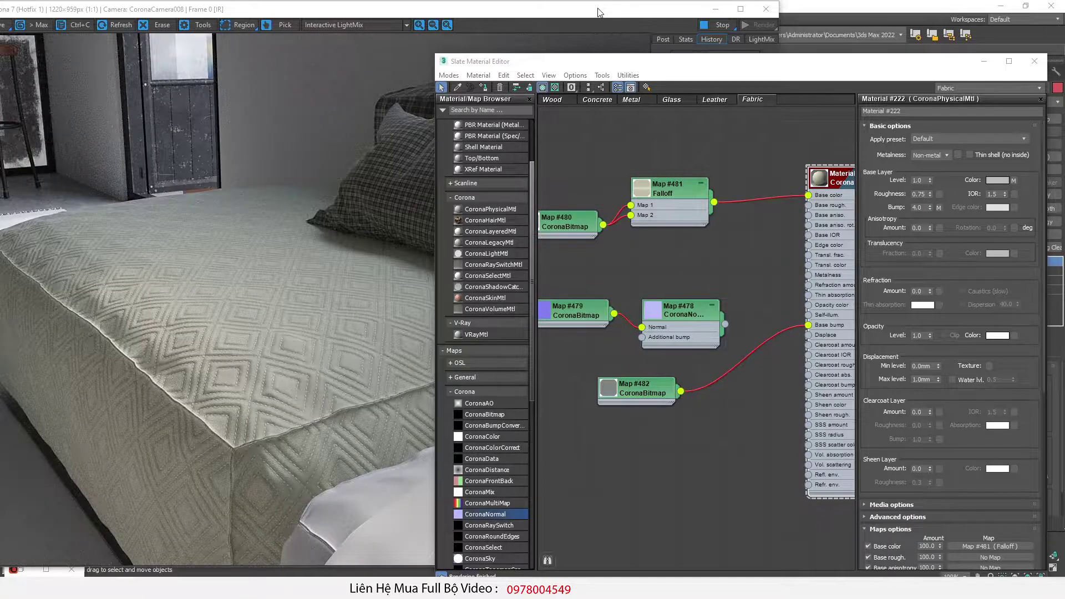
Compare the height-map bump render against the stored normal-map version, moving the divider across the quilted seat.
click(598, 8)
click(728, 123)
drag(620, 385, 68, 422)
scroll(301, 387, up, 1)
scroll(301, 388, down, 1)
drag(69, 385, 371, 403)
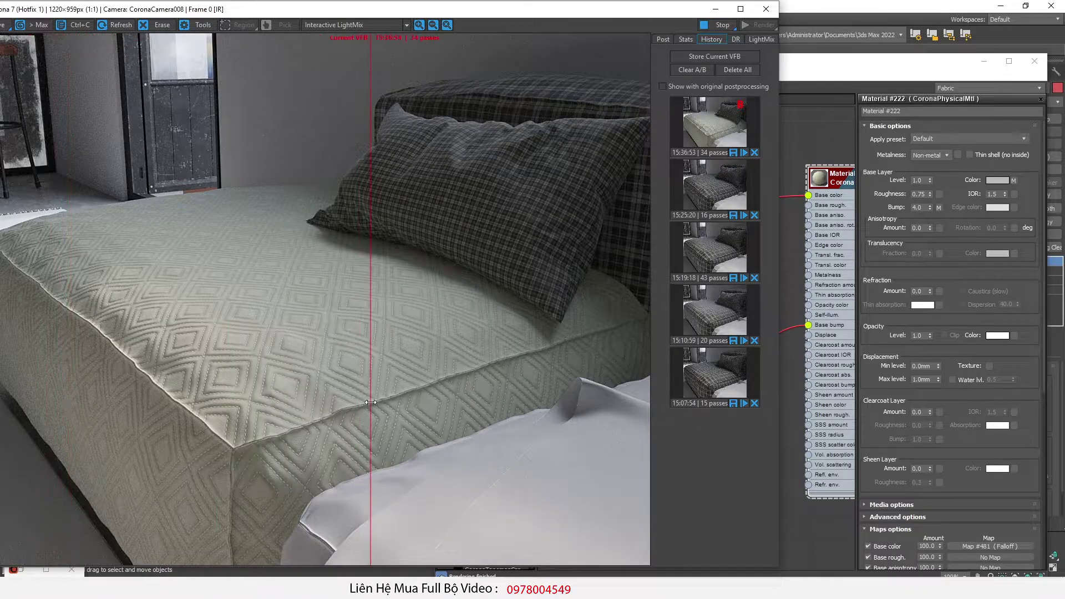
scroll(231, 403, up, 1)
drag(513, 406, 491, 378)
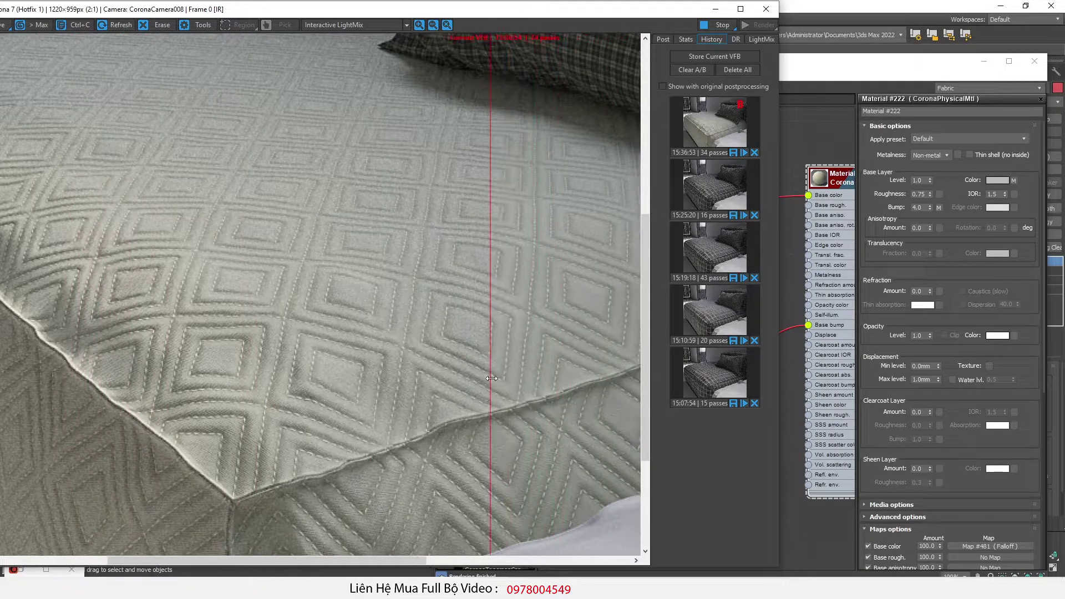
View the height bitmap's image from its Corona Bitmap parameters and examine the quilting detail at full size.
click(825, 170)
click(631, 390)
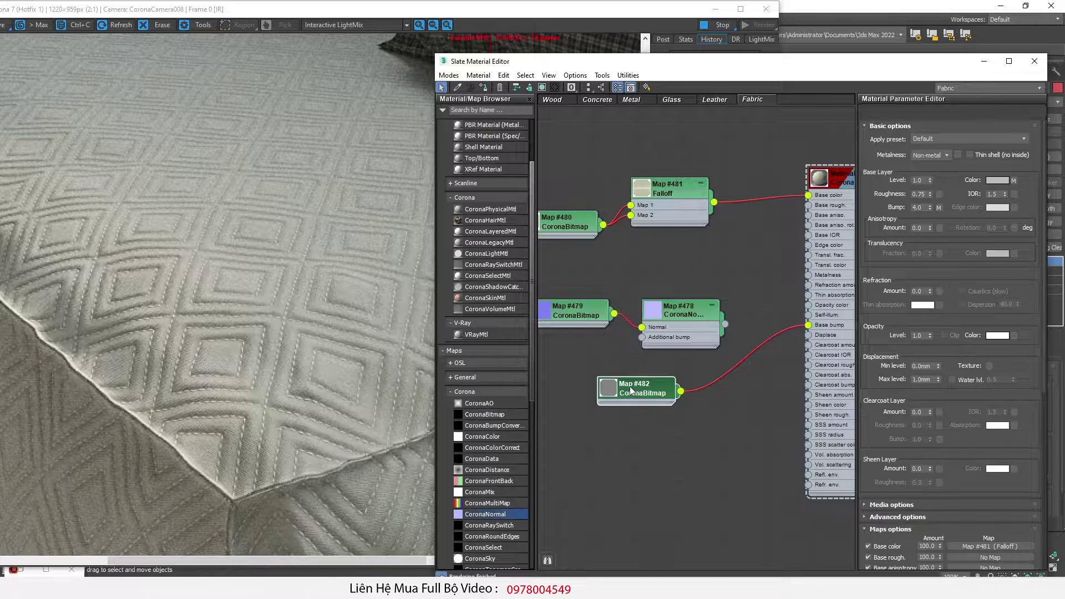
double_click(631, 391)
click(918, 263)
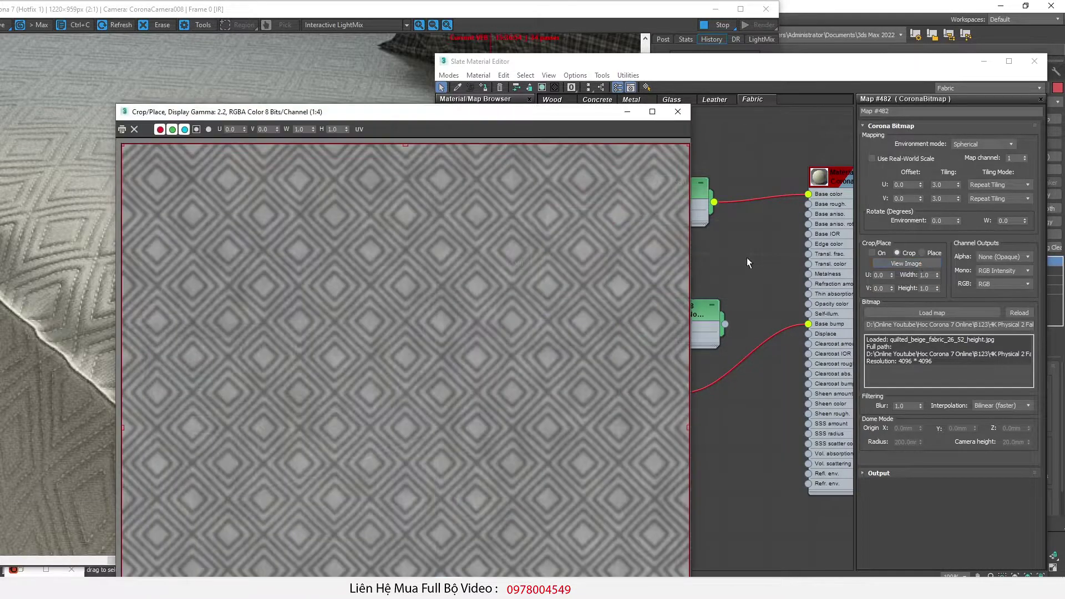
scroll(284, 313, up, 2)
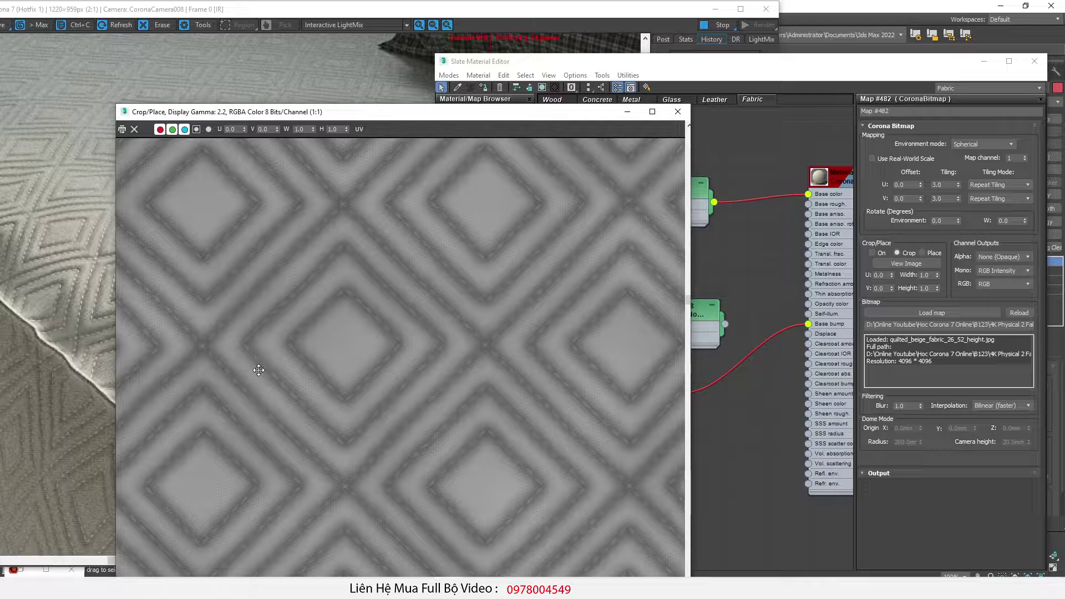
scroll(406, 351, down, 2)
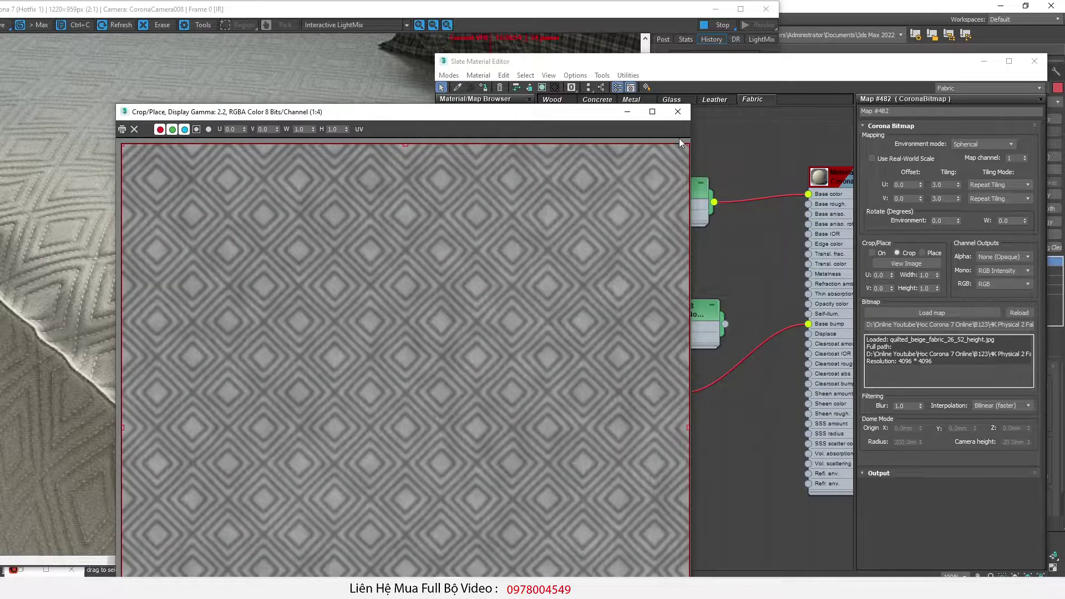
click(678, 113)
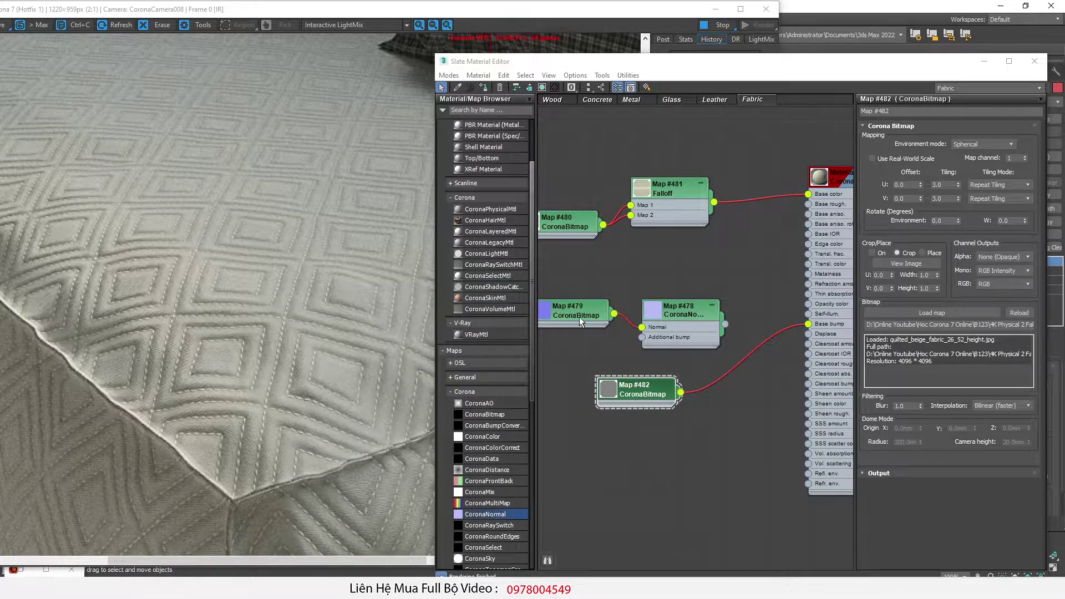
Examine the whole seat in the render and end the comparison with the stored version.
scroll(584, 317, down, 3)
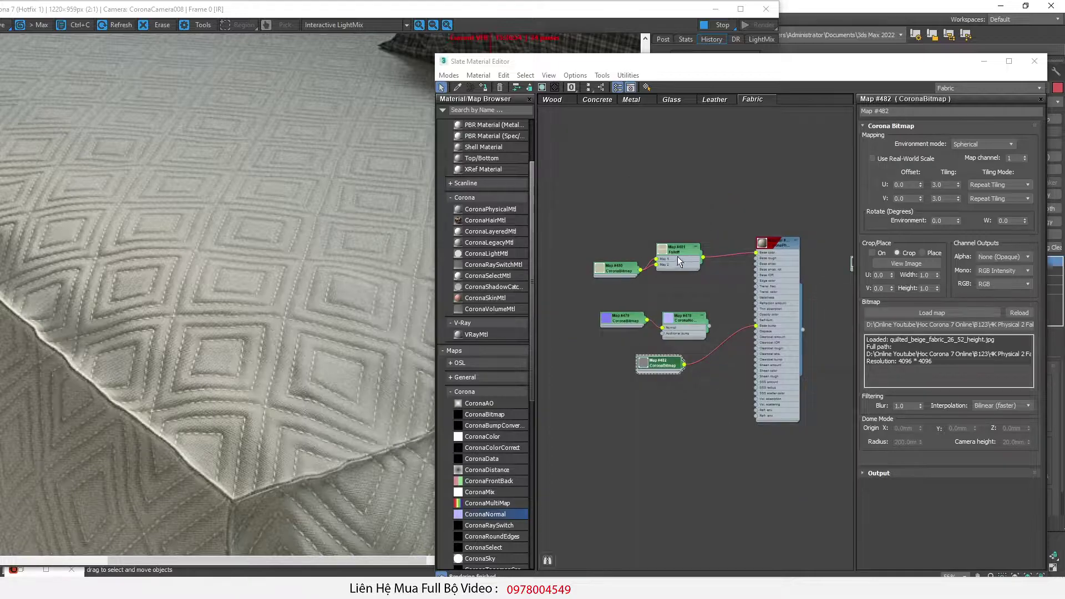
scroll(318, 238, down, 1)
scroll(221, 205, up, 1)
scroll(217, 212, down, 1)
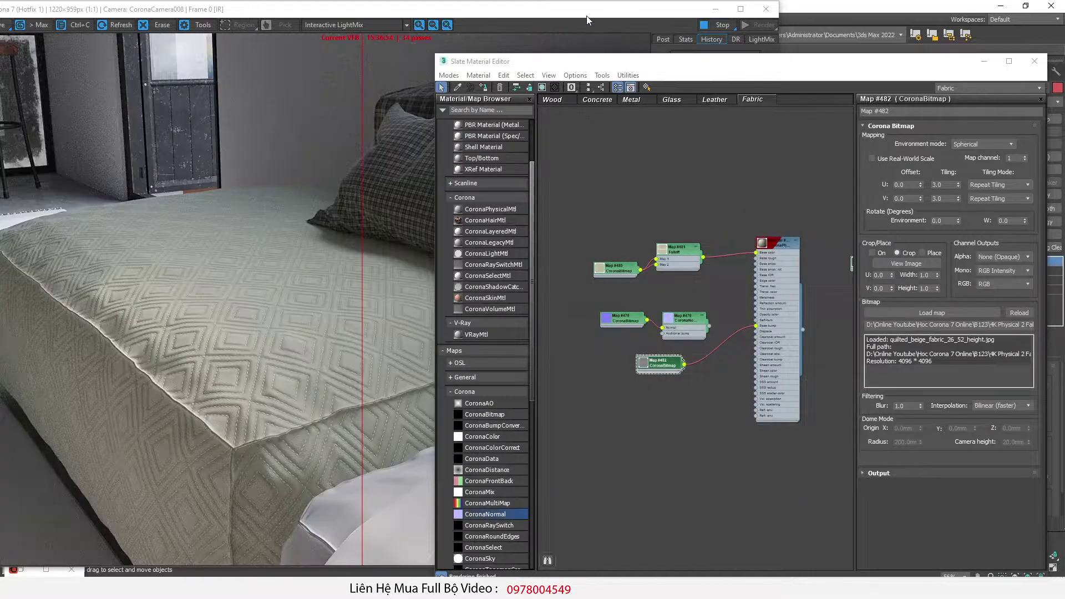
click(587, 15)
click(813, 155)
Reshape the Falloff mix curve by moving its lower end bend point inward and slightly up for a more gradual rise.
scroll(675, 245, up, 3)
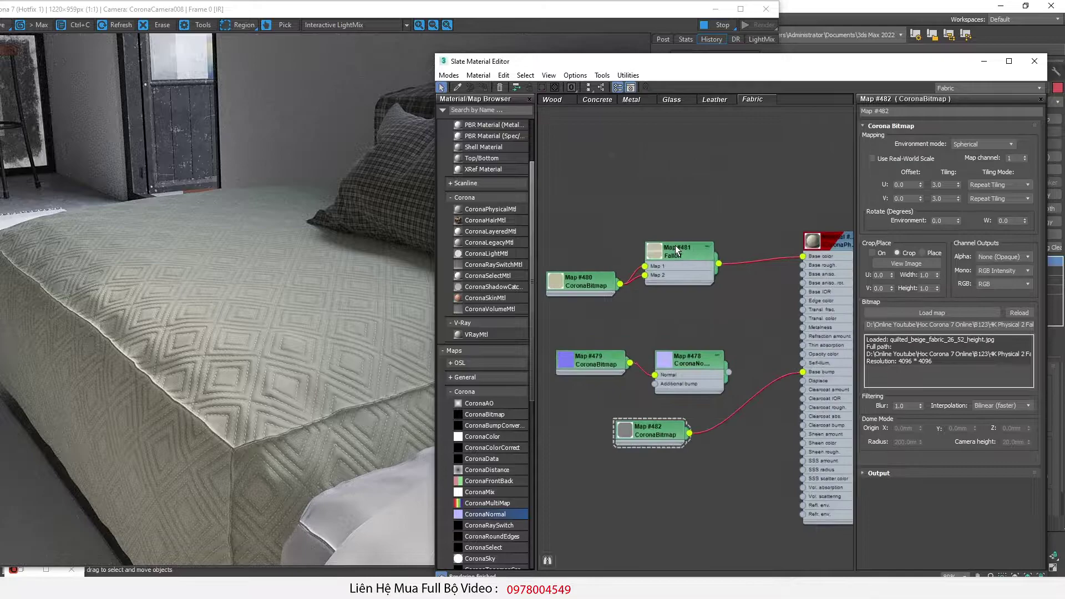
double_click(674, 251)
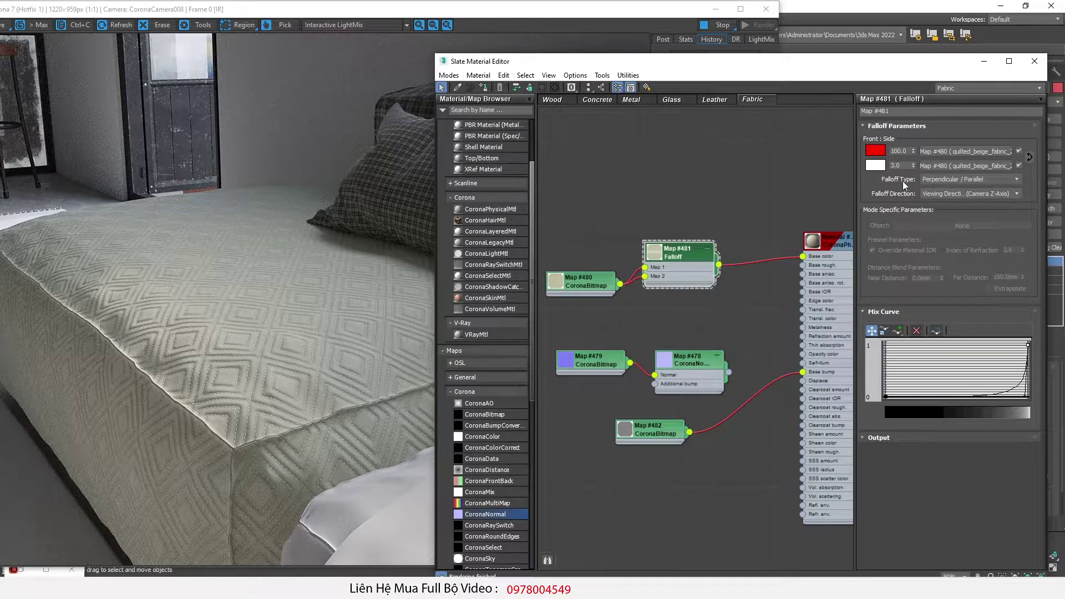
drag(1028, 398, 1004, 393)
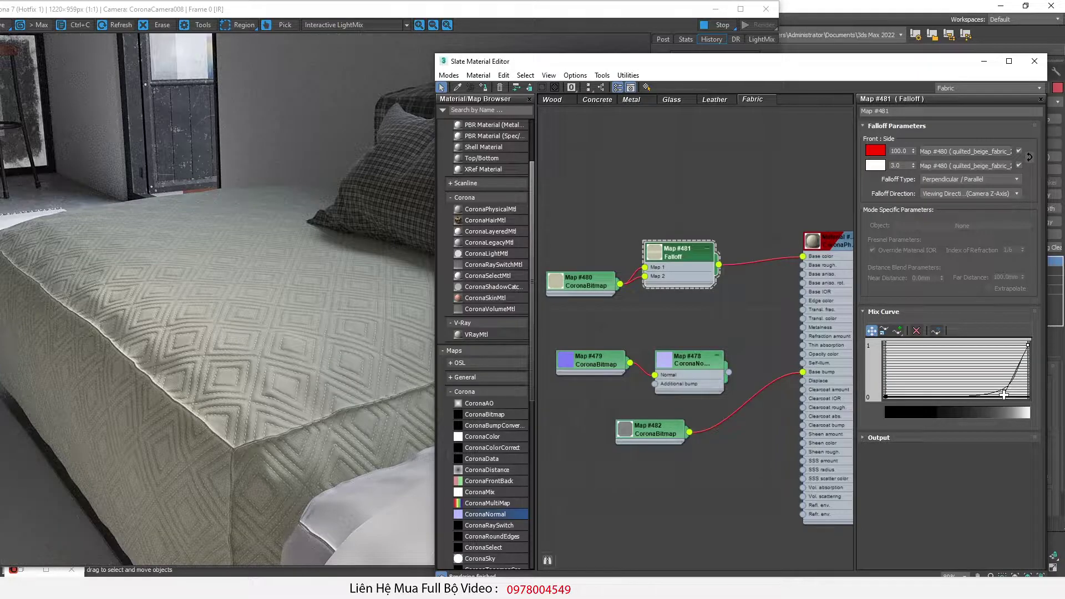
Smooth the Falloff mix curve by adjusting its lower bend, setting the start point to Bezier-Corner and pulling its handle along the base.
drag(1004, 394, 1010, 388)
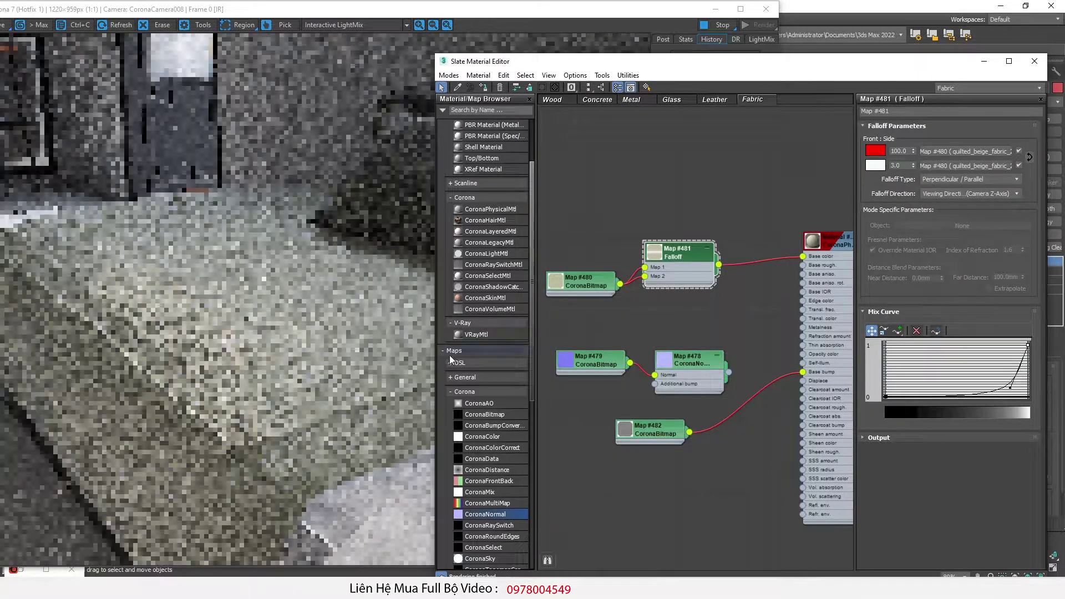
right_click(886, 397)
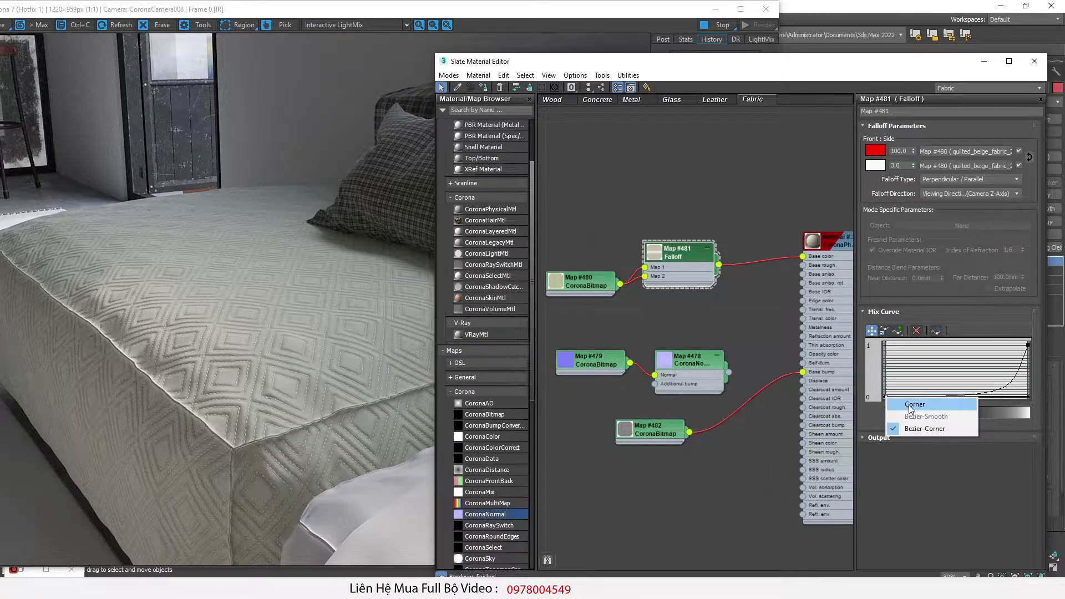
click(912, 405)
right_click(886, 396)
click(922, 429)
drag(920, 385, 964, 406)
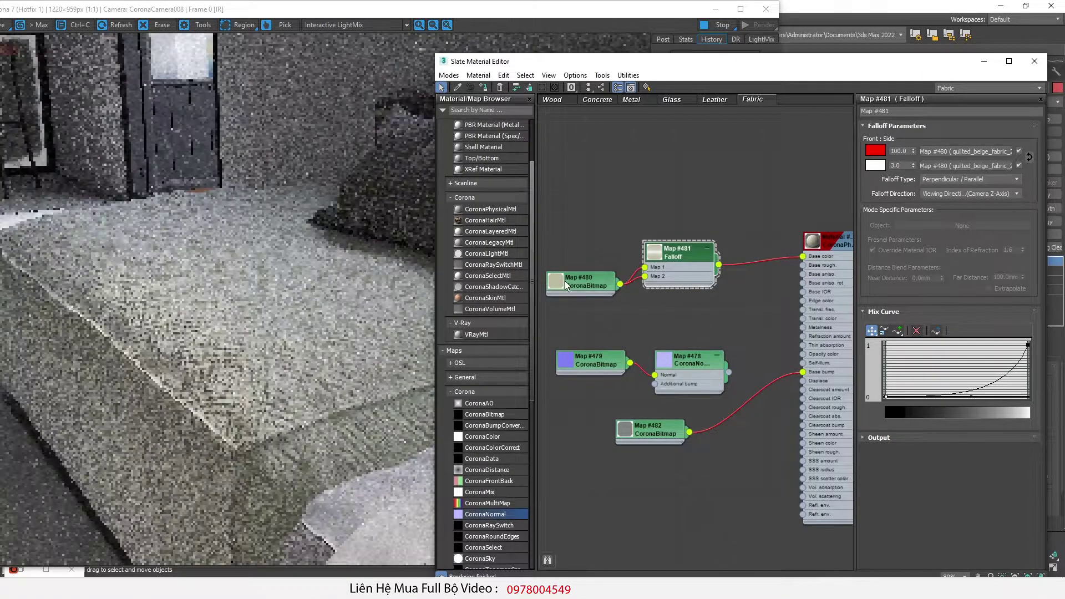
Insert a CoronaColorCorrect map between the quilted diffuse bitmap and the Falloff, feeding it into both Map 1 and Map 2.
middle_drag(565, 281, 651, 269)
drag(678, 264, 587, 276)
middle_drag(673, 269, 684, 265)
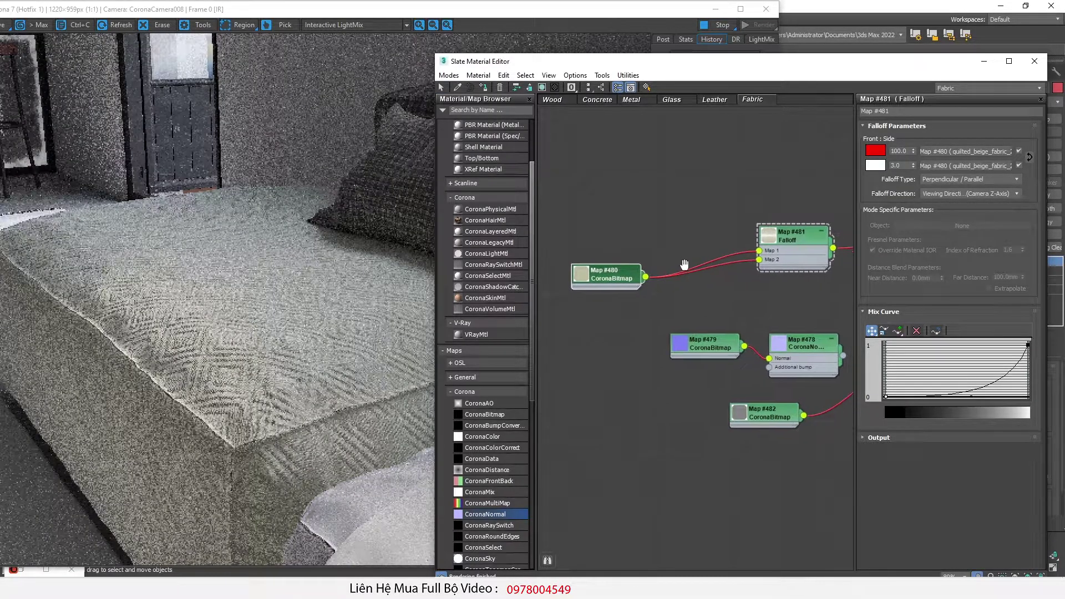
drag(476, 449, 687, 206)
drag(609, 273, 642, 231)
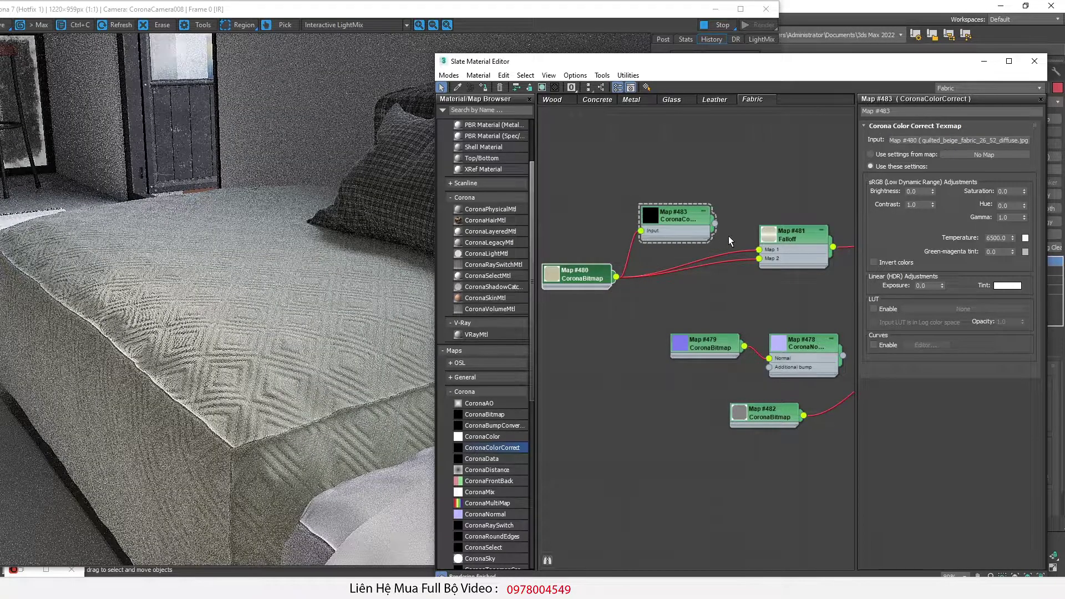
middle_drag(728, 235, 690, 247)
drag(729, 272, 729, 278)
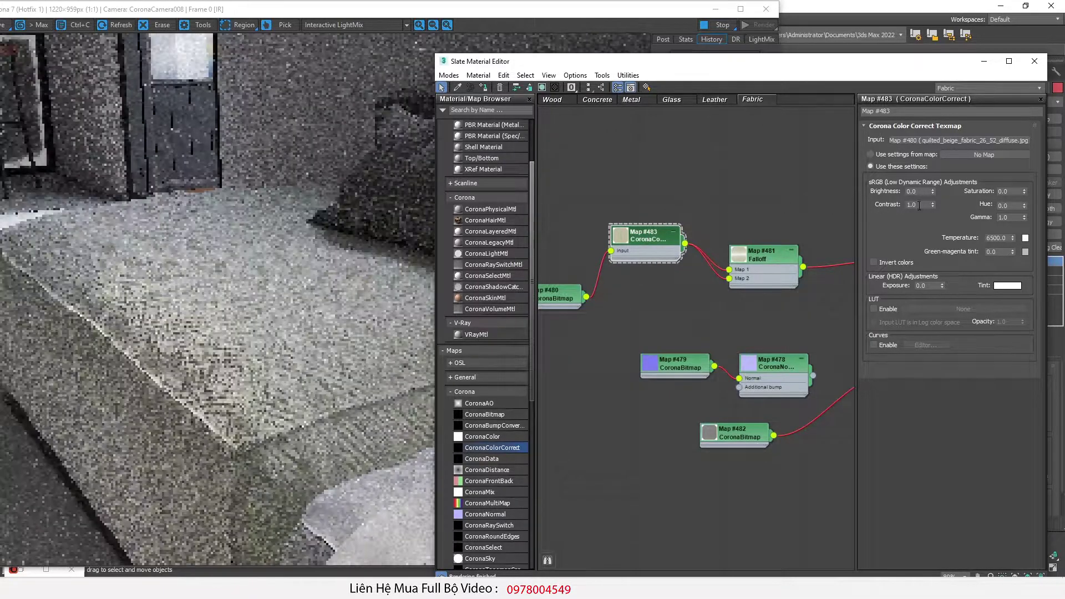
Darken the quilted fabric by setting the CoronaColorCorrect brightness to -0.39.
drag(933, 192, 934, 212)
scroll(662, 269, down, 3)
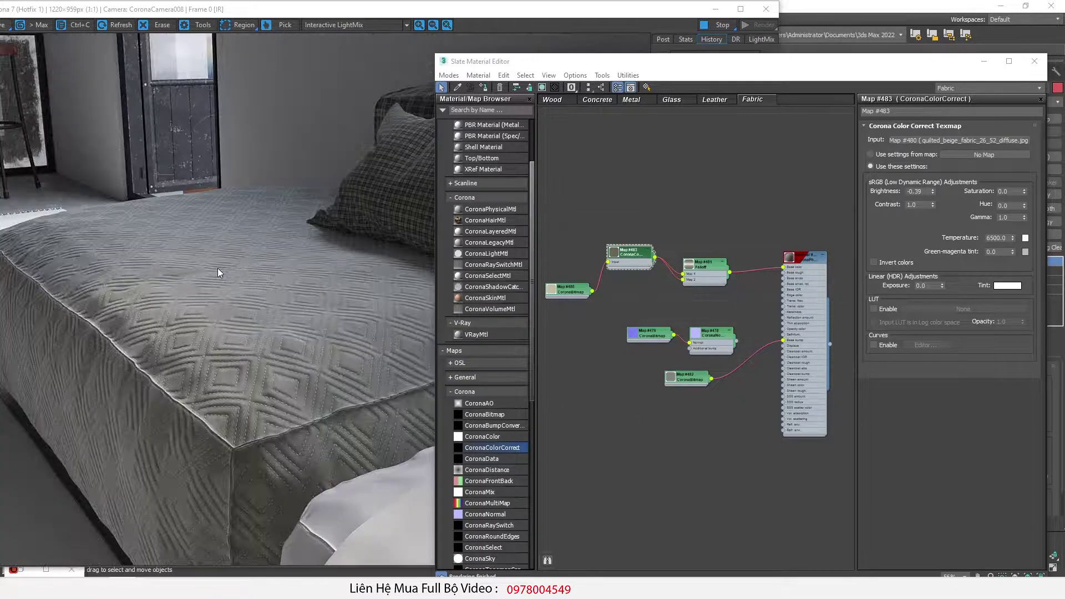
drag(542, 64, 609, 62)
Examine the folds and highlights in the Wool-fabric.jpeg reference photo and compare them with the darkened quilted seat in the render.
drag(0, 80, 591, 55)
scroll(482, 239, up, 2)
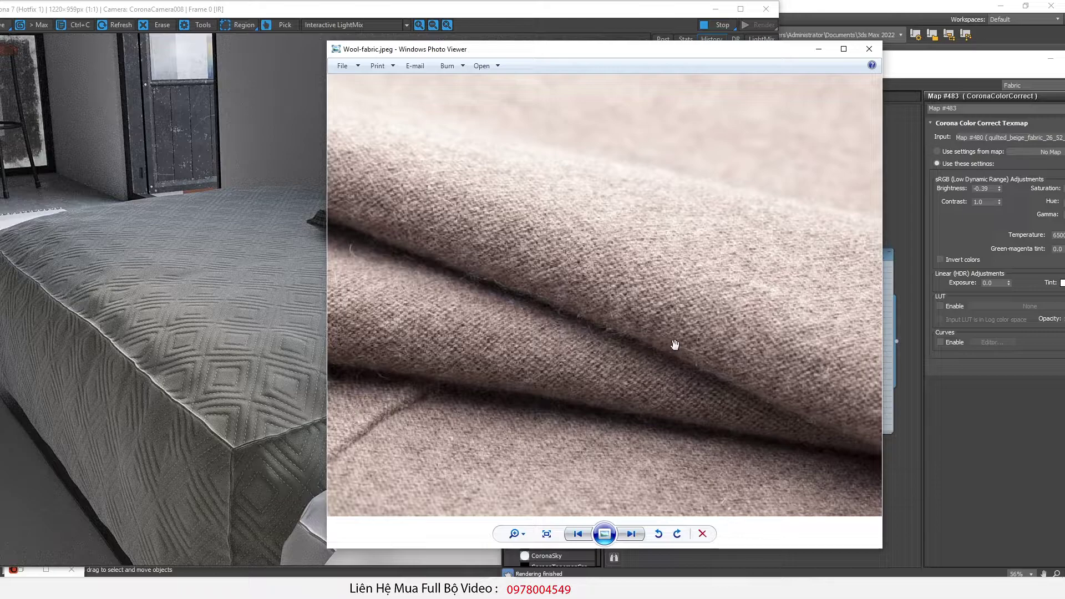
scroll(702, 363, up, 1)
drag(724, 53, 574, 75)
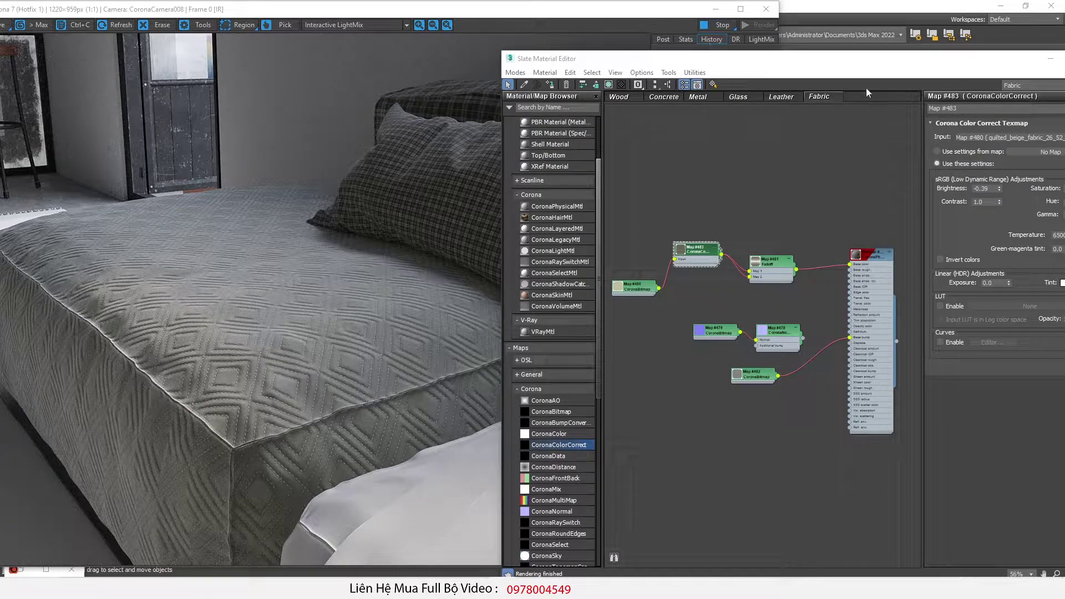
drag(801, 65, 805, 117)
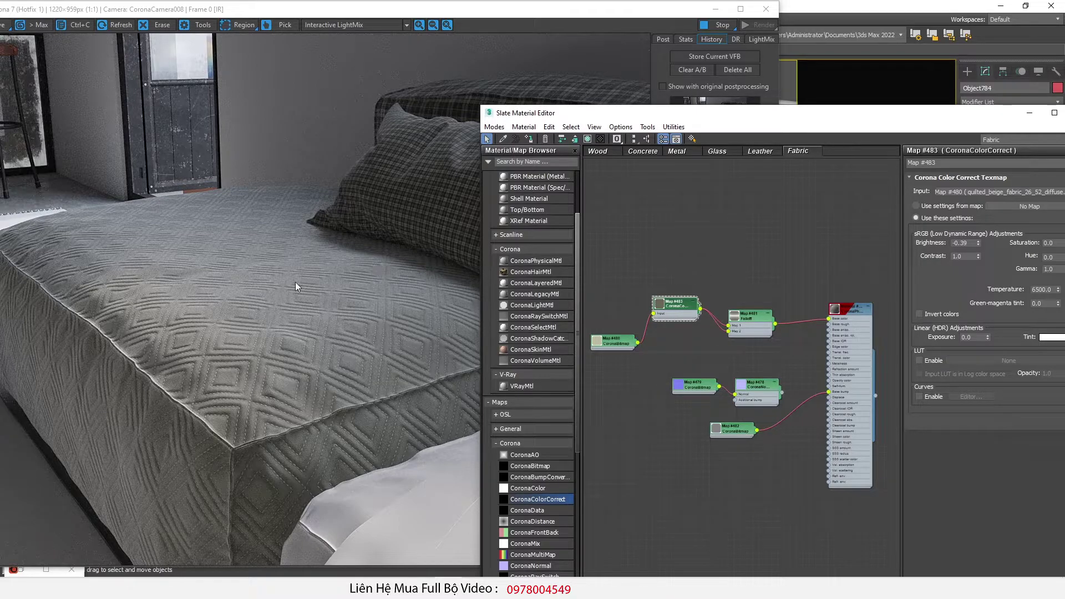
scroll(235, 334, up, 1)
scroll(235, 334, down, 1)
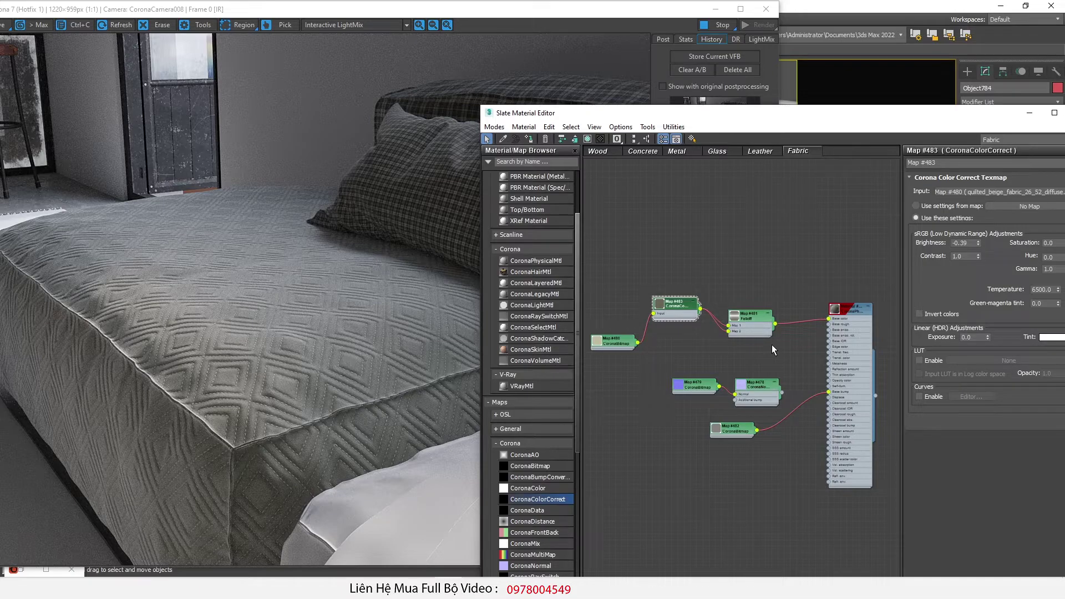